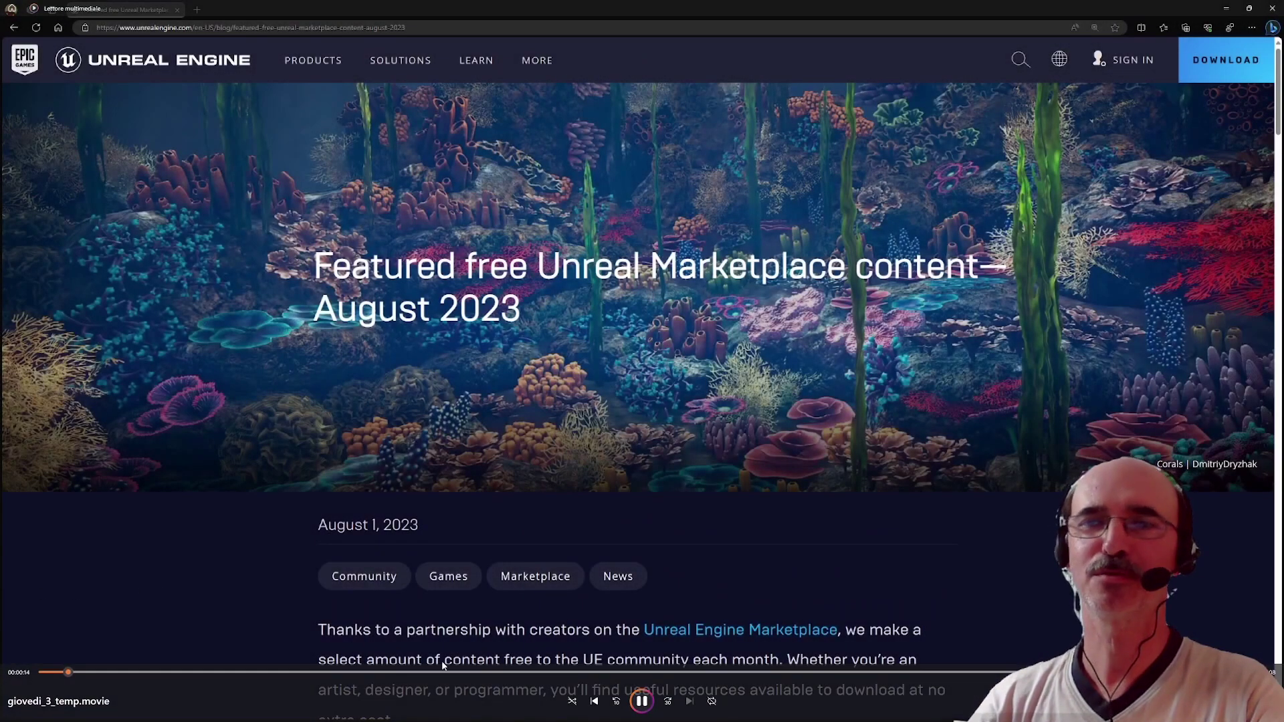
# Pause and resume the blog recording until the August featured list shows Ultimate Ship Package
pyautogui.click(642, 702)
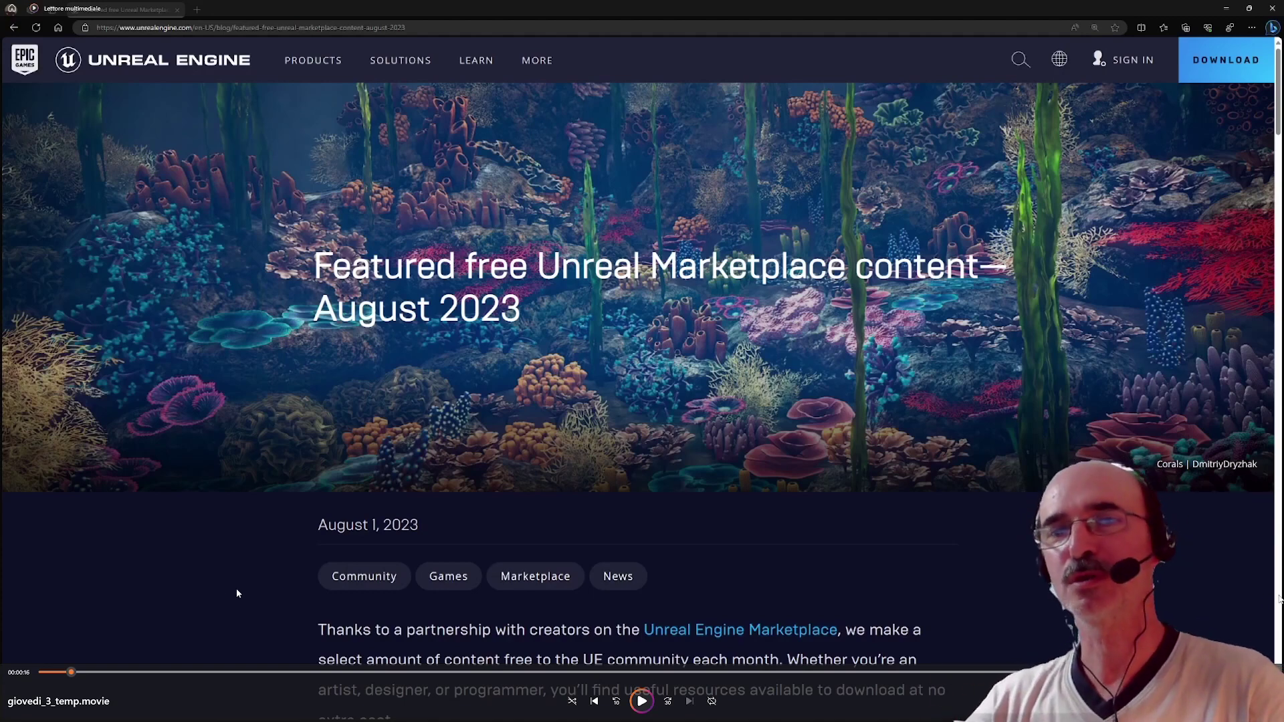
pyautogui.click(642, 702)
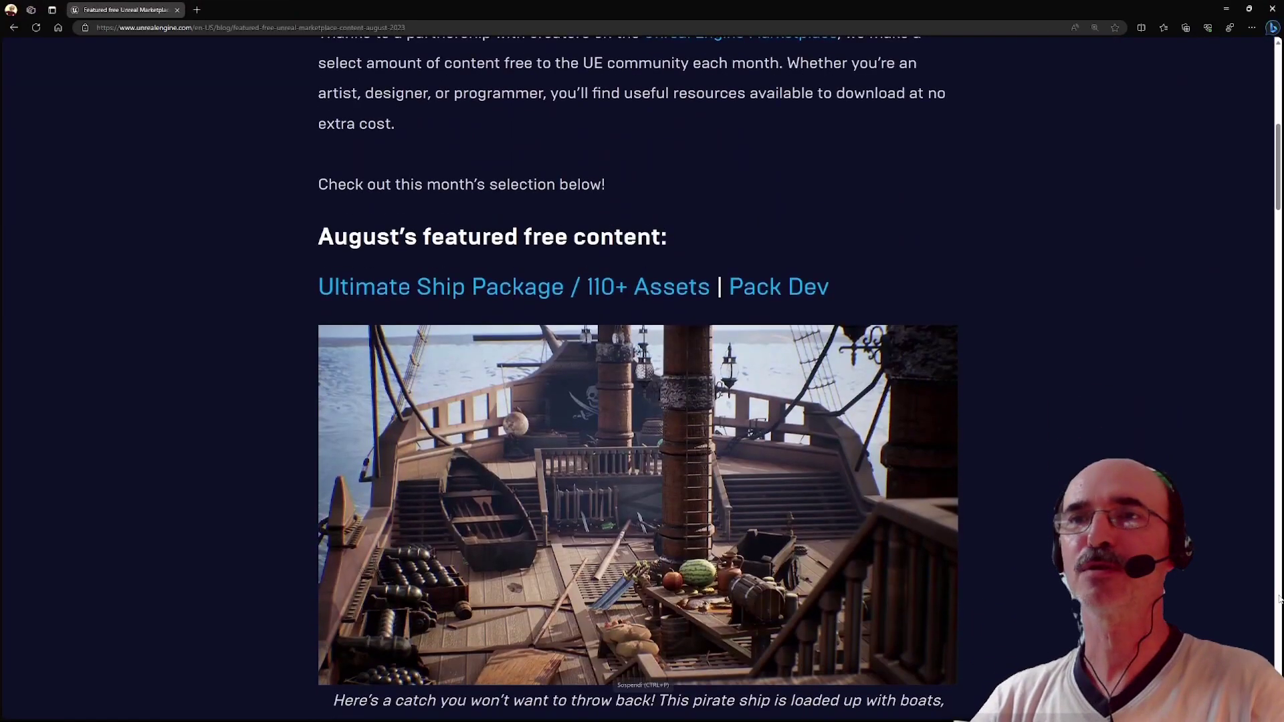
pyautogui.moveTo(267, 525)
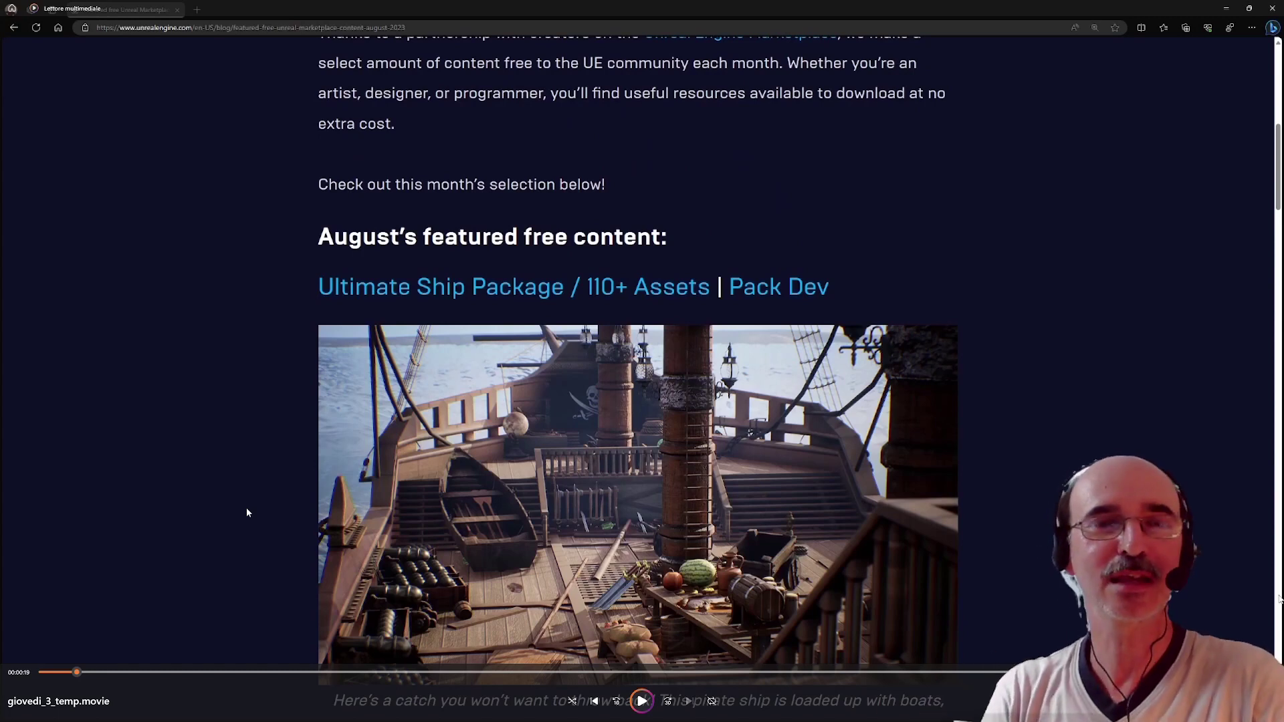
# Resume and pause the recording, stopping at The Immersive Template entry
pyautogui.click(641, 700)
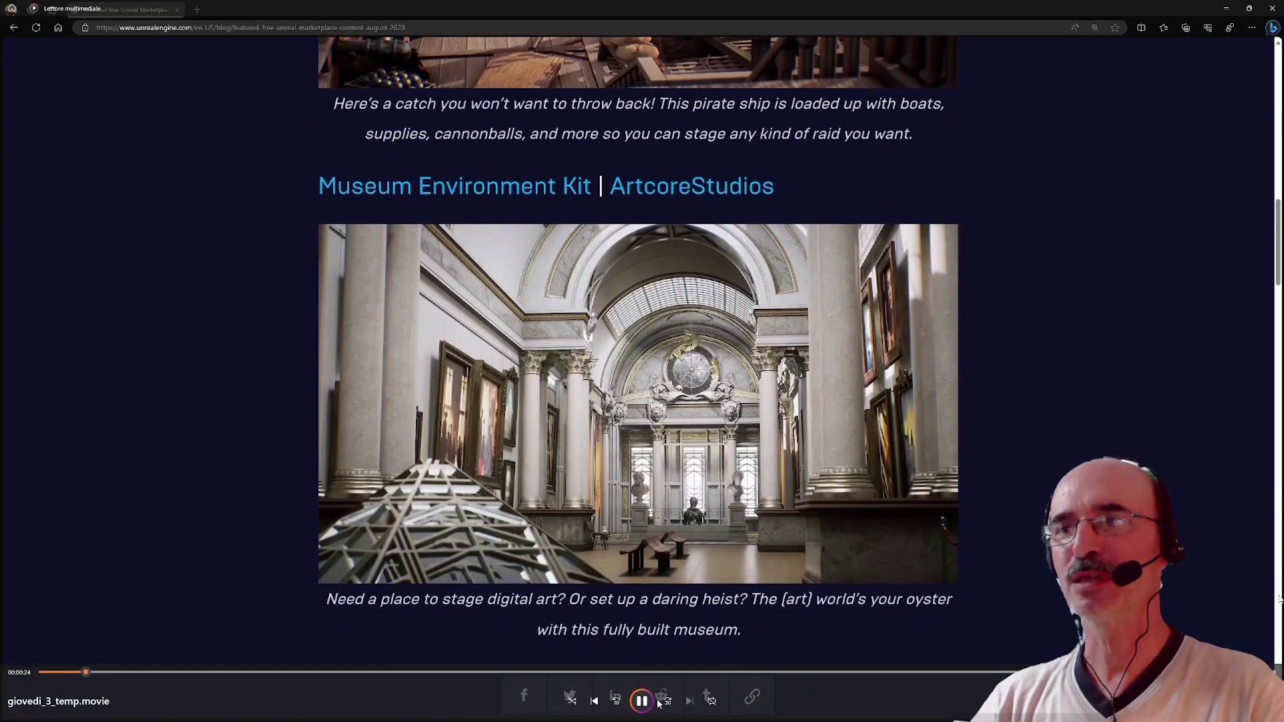
pyautogui.click(643, 703)
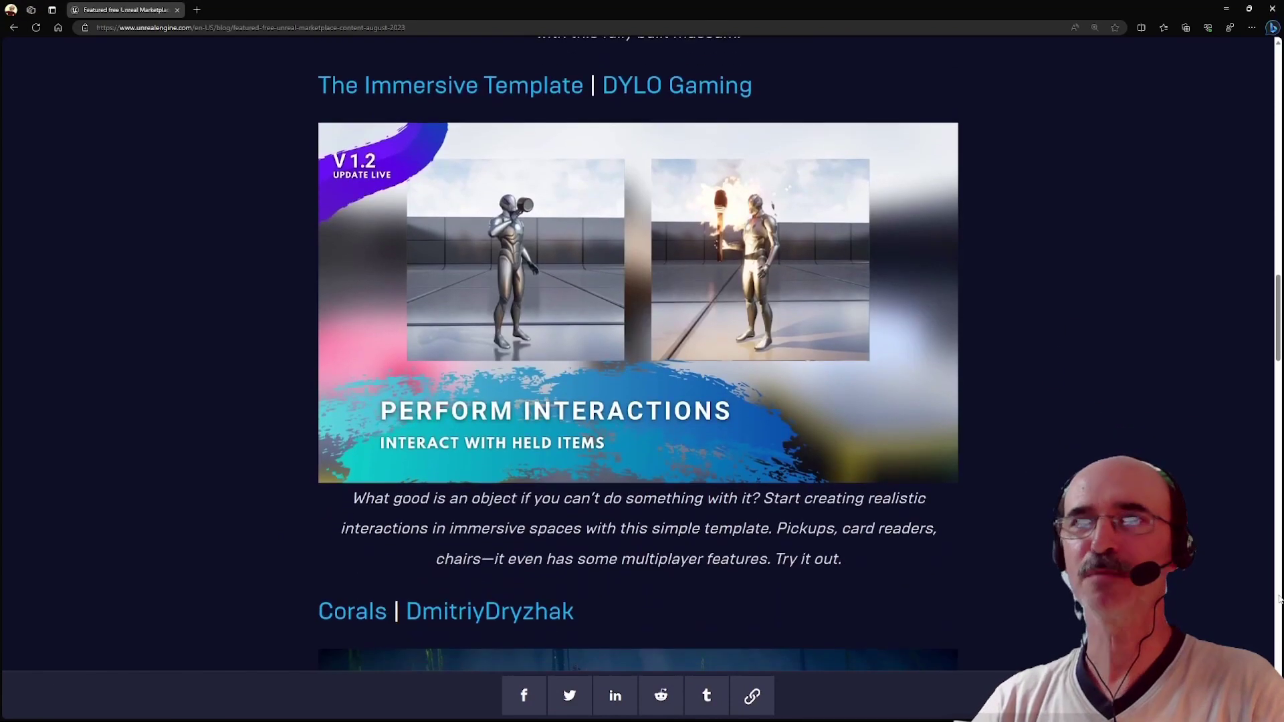
pyautogui.moveTo(599, 648)
pyautogui.click(641, 701)
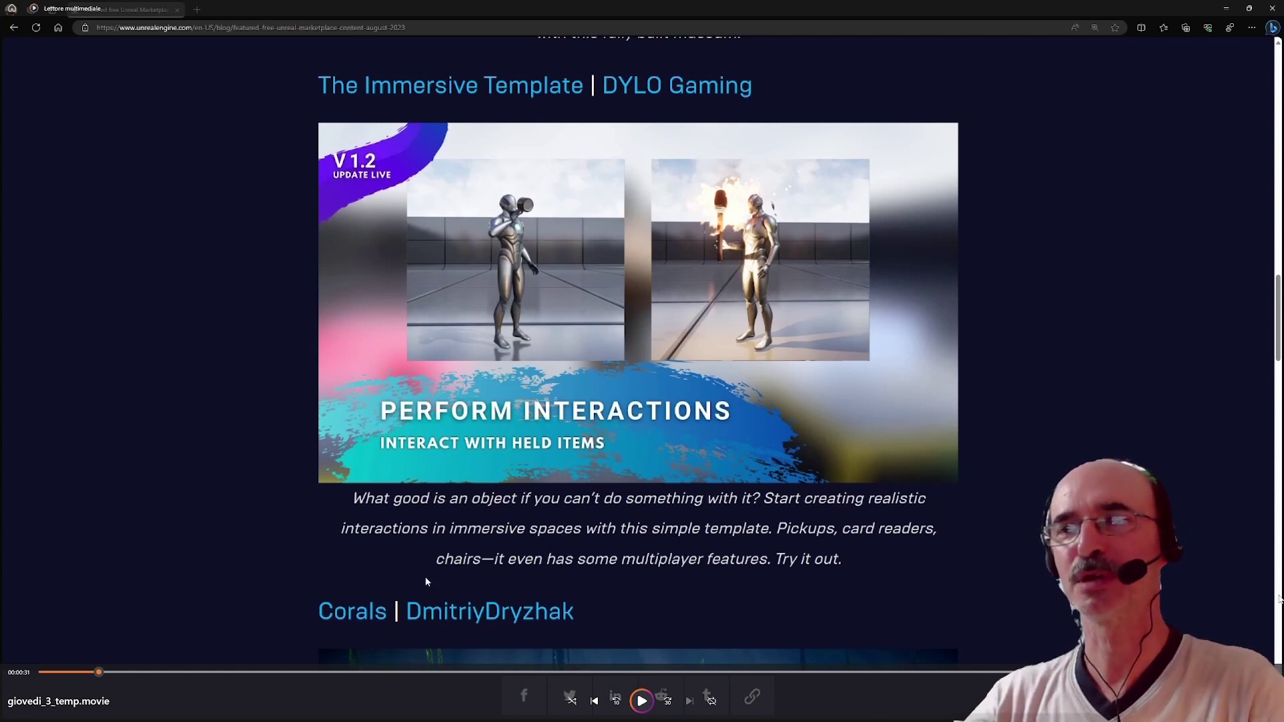
# Advance the recording past the Corals entry to the Venice - fast building entry
pyautogui.click(630, 700)
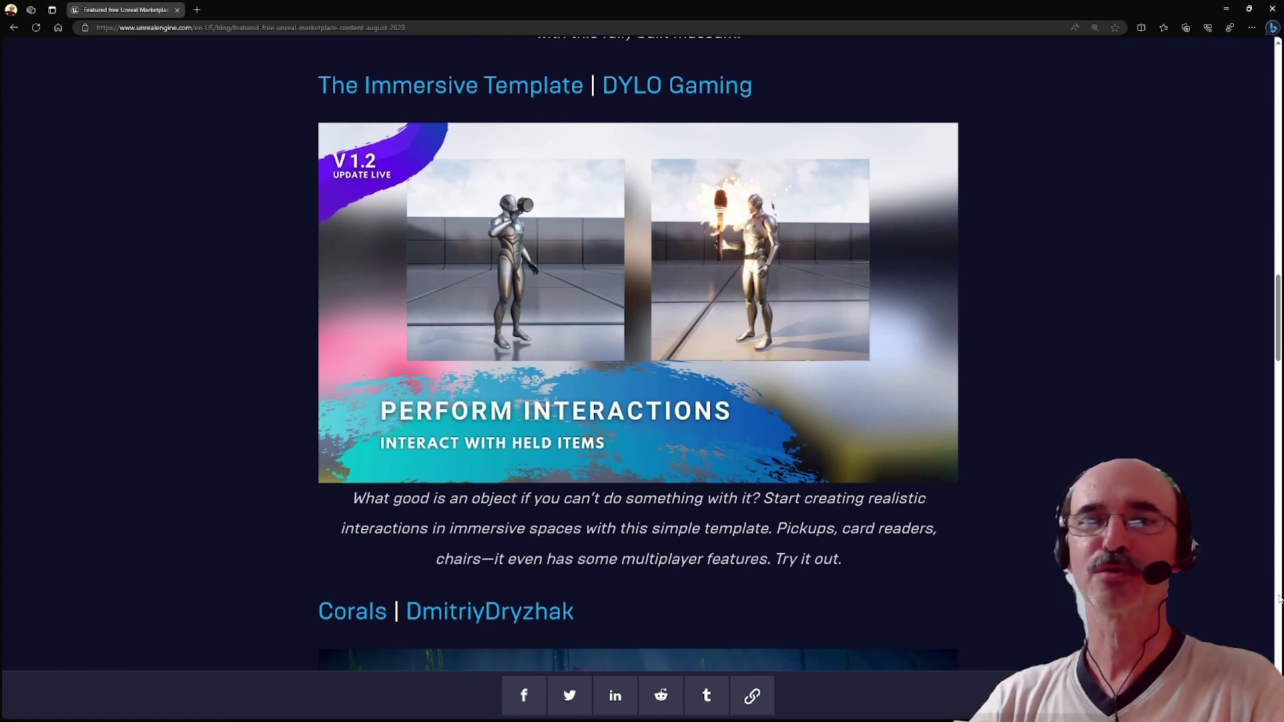
pyautogui.click(1278, 598)
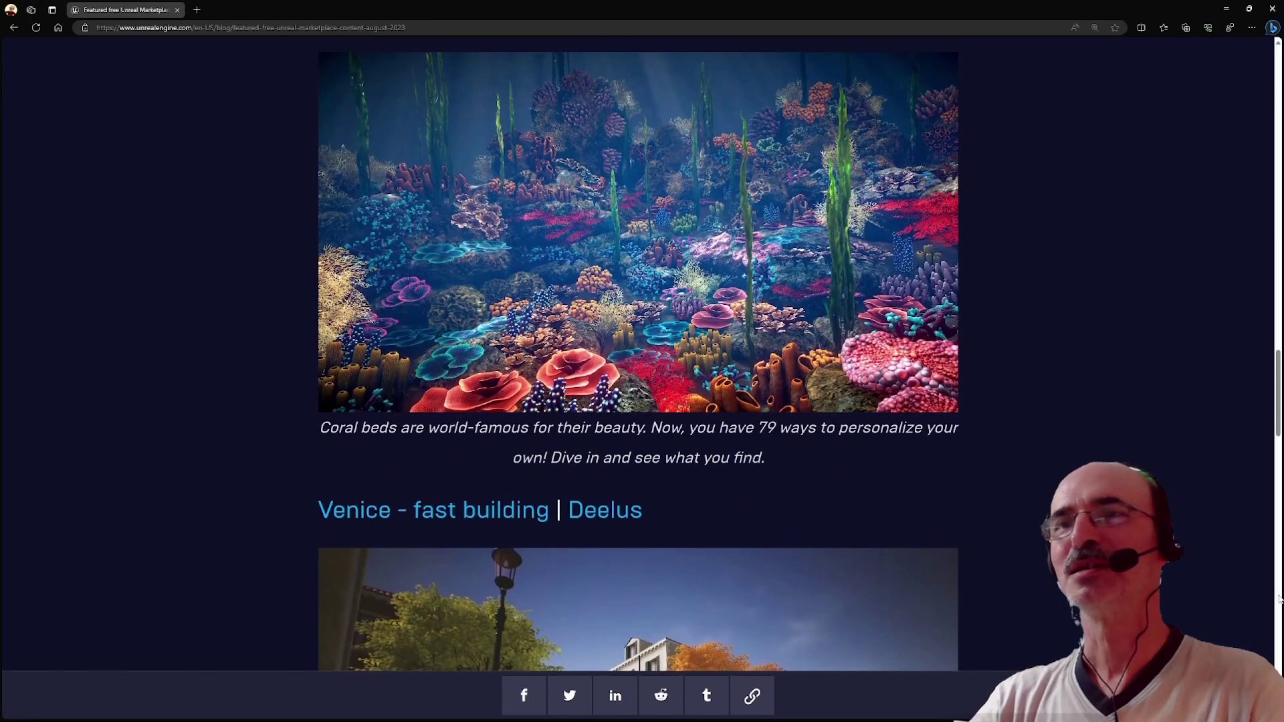
pyautogui.scroll(2, 1279, 598)
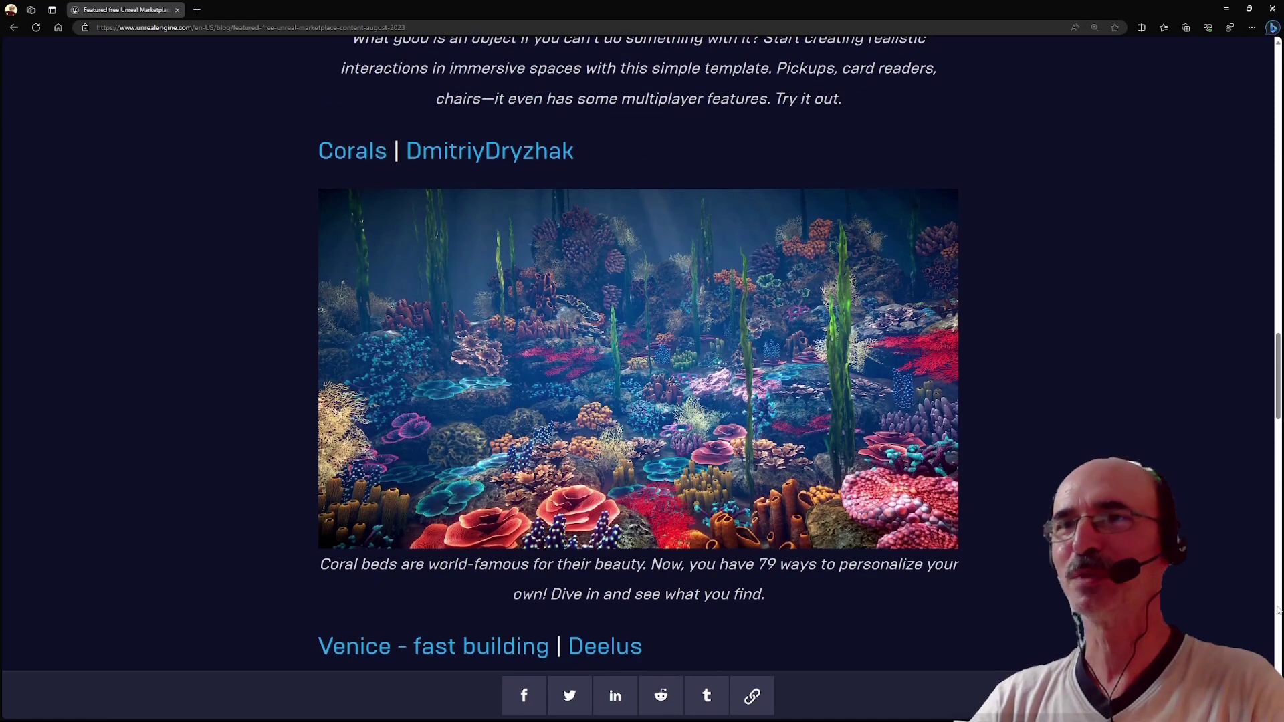
pyautogui.click(1277, 609)
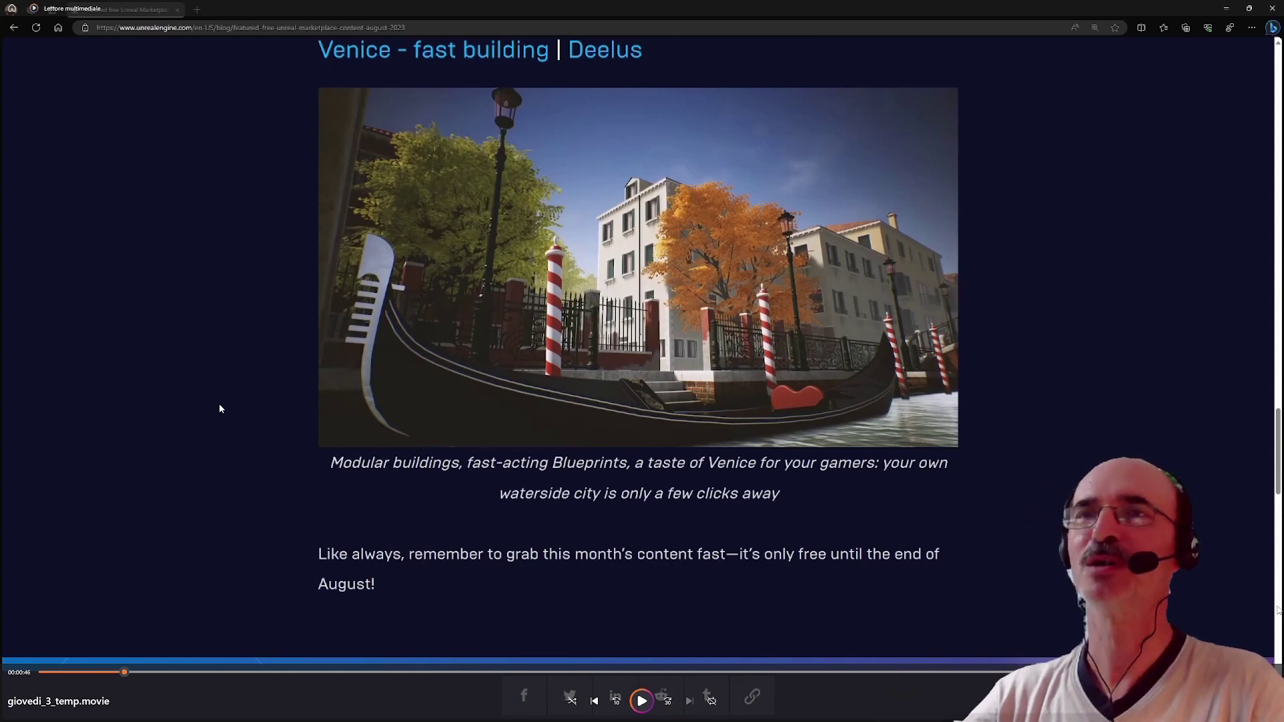
# Resume playback until the recording switches to the Epic Games Launcher store
pyautogui.press('space')
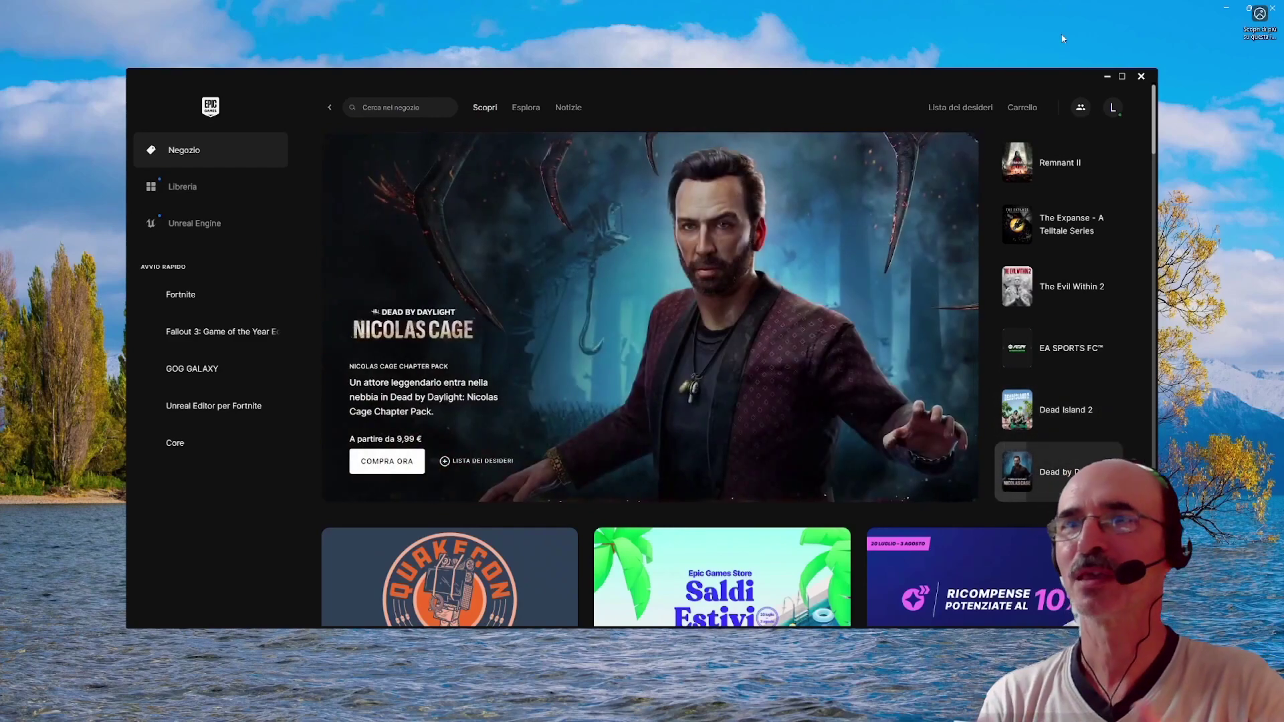
pyautogui.moveTo(659, 709)
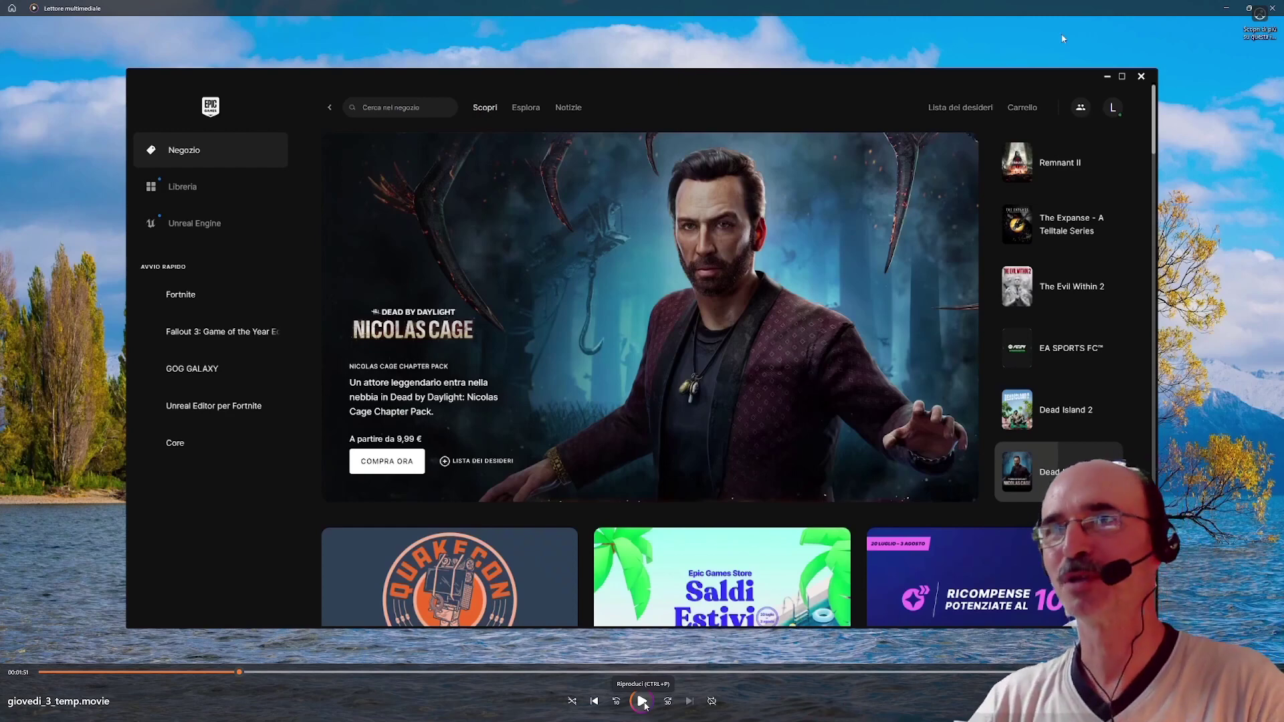
pyautogui.click(643, 702)
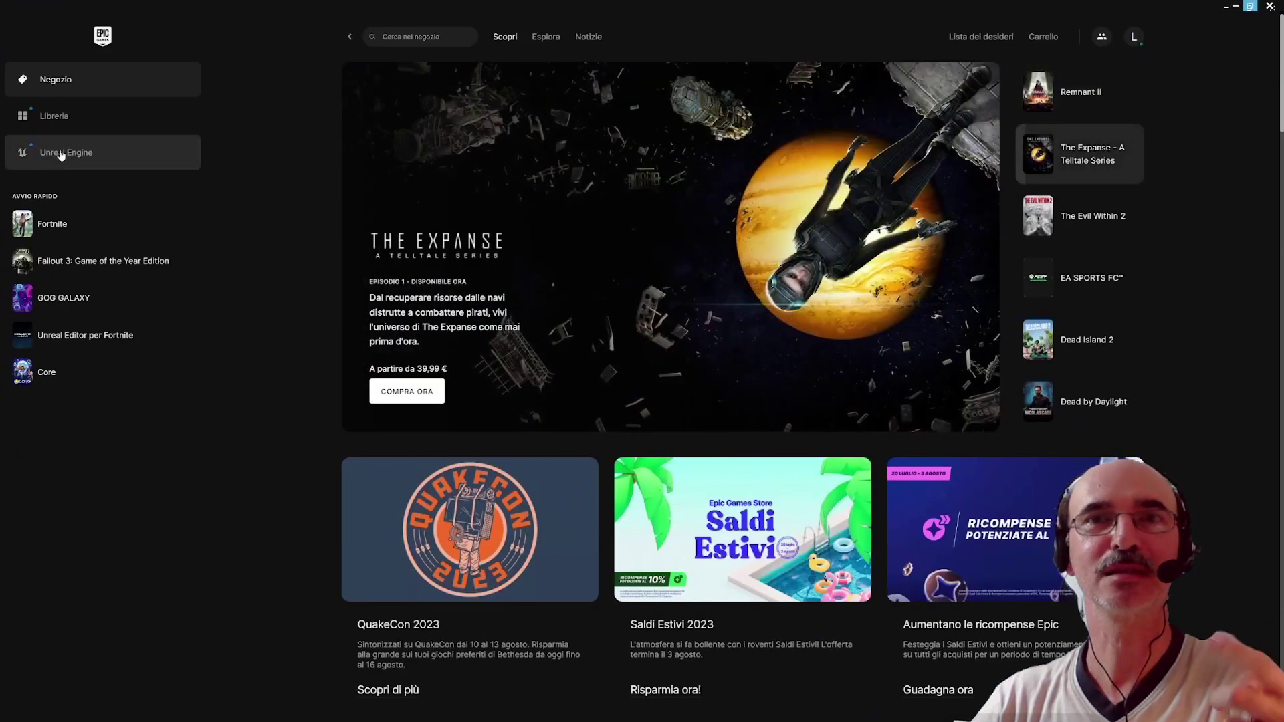
# Open the Unreal Engine library with engine 5.2.1 and its projects, and browse the Vault assets
pyautogui.click(61, 153)
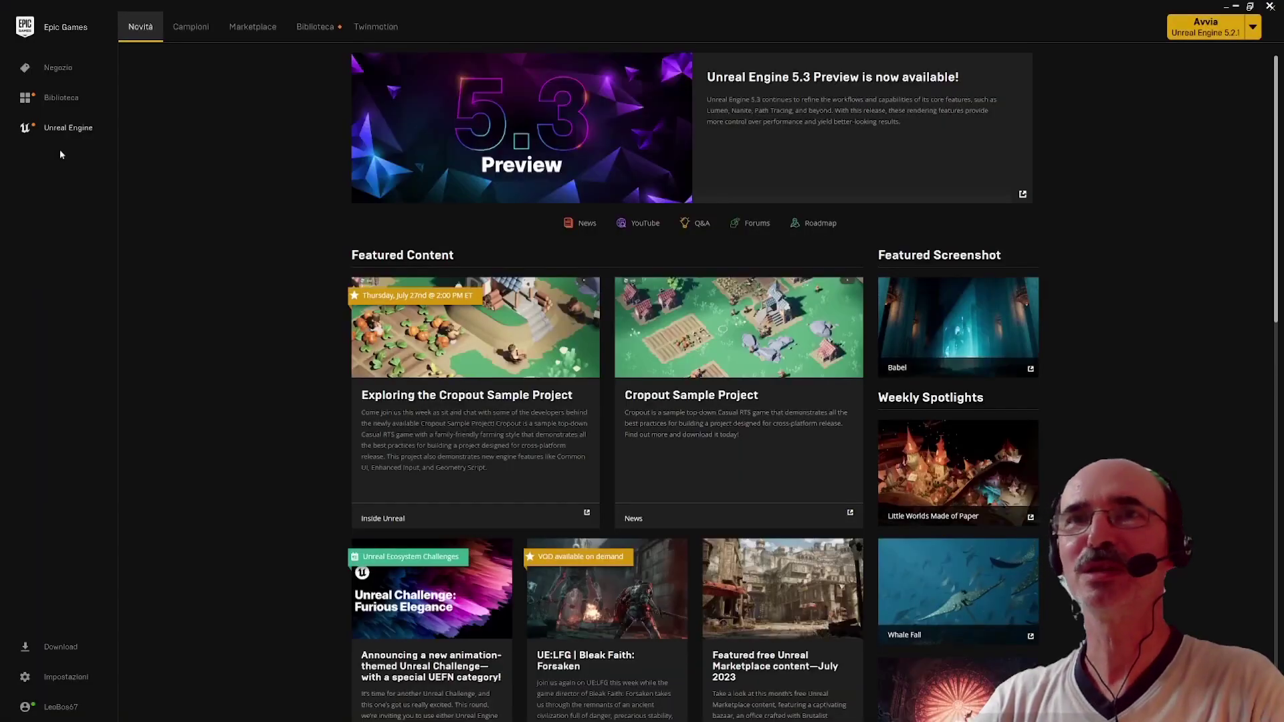
pyautogui.click(316, 32)
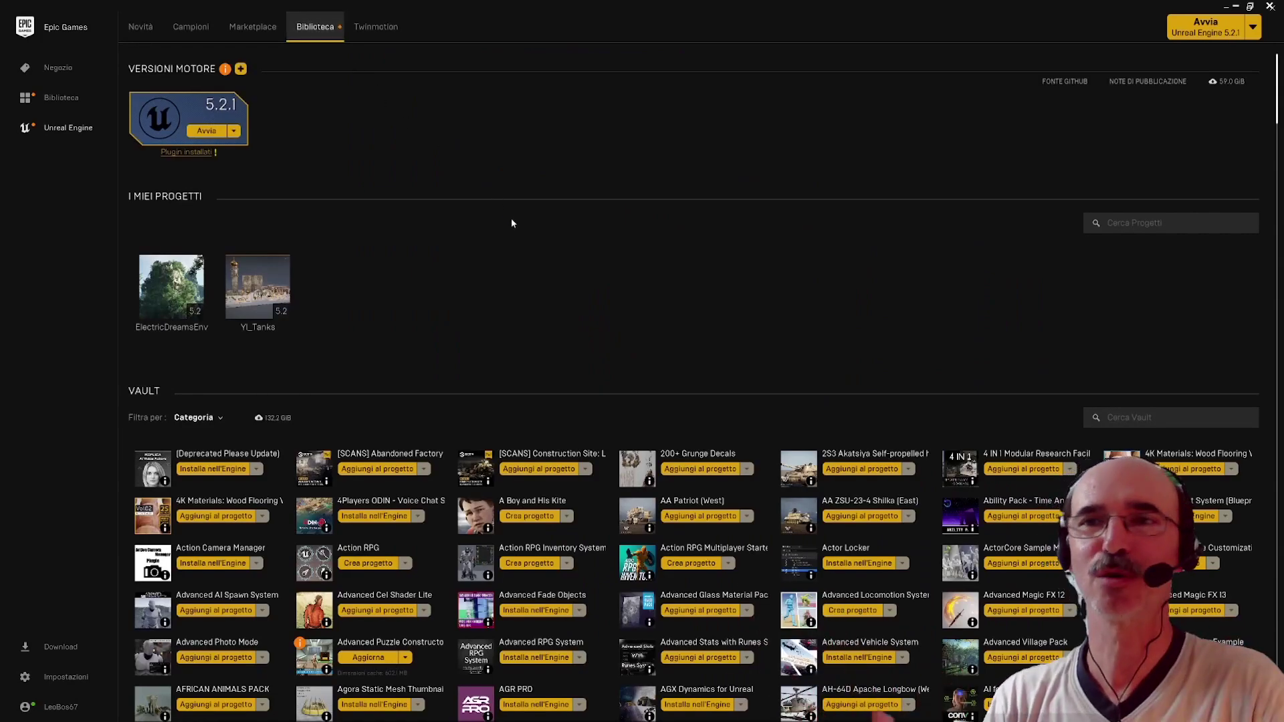
pyautogui.scroll(-2, 1045, 449)
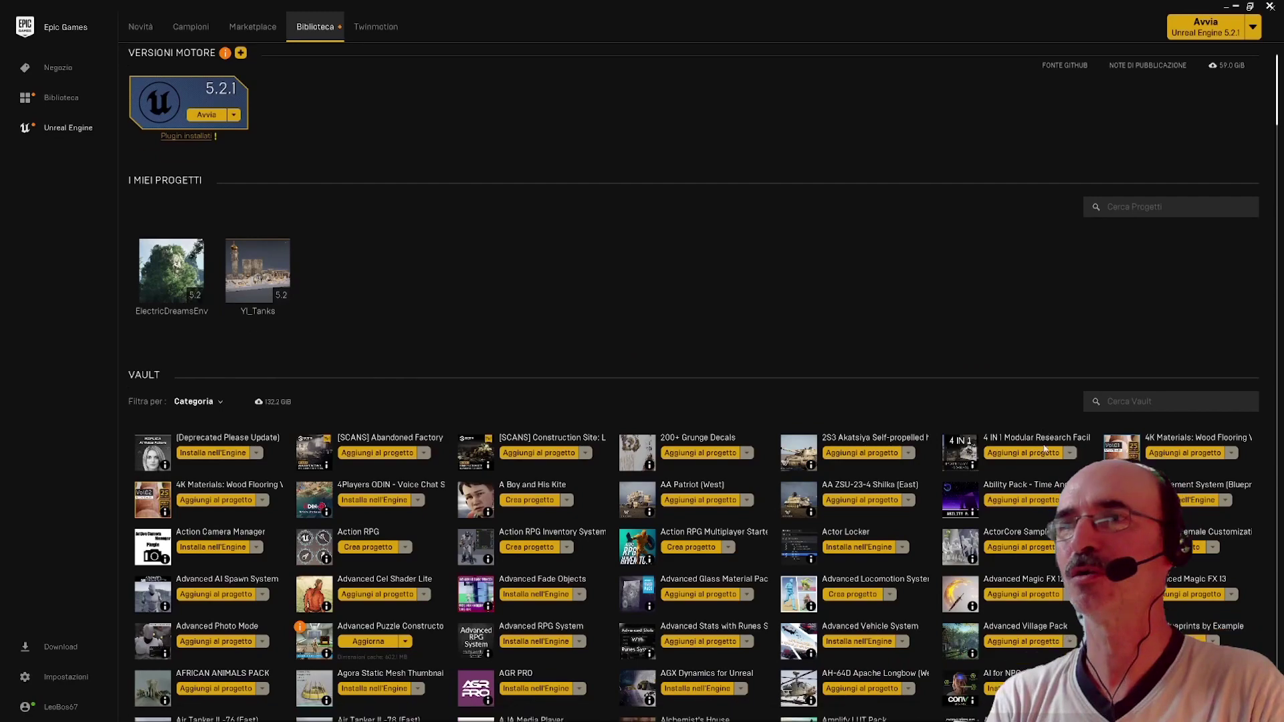
pyautogui.scroll(-3, 1044, 448)
pyautogui.scroll(-2, 1044, 448)
pyautogui.scroll(-4, 1044, 448)
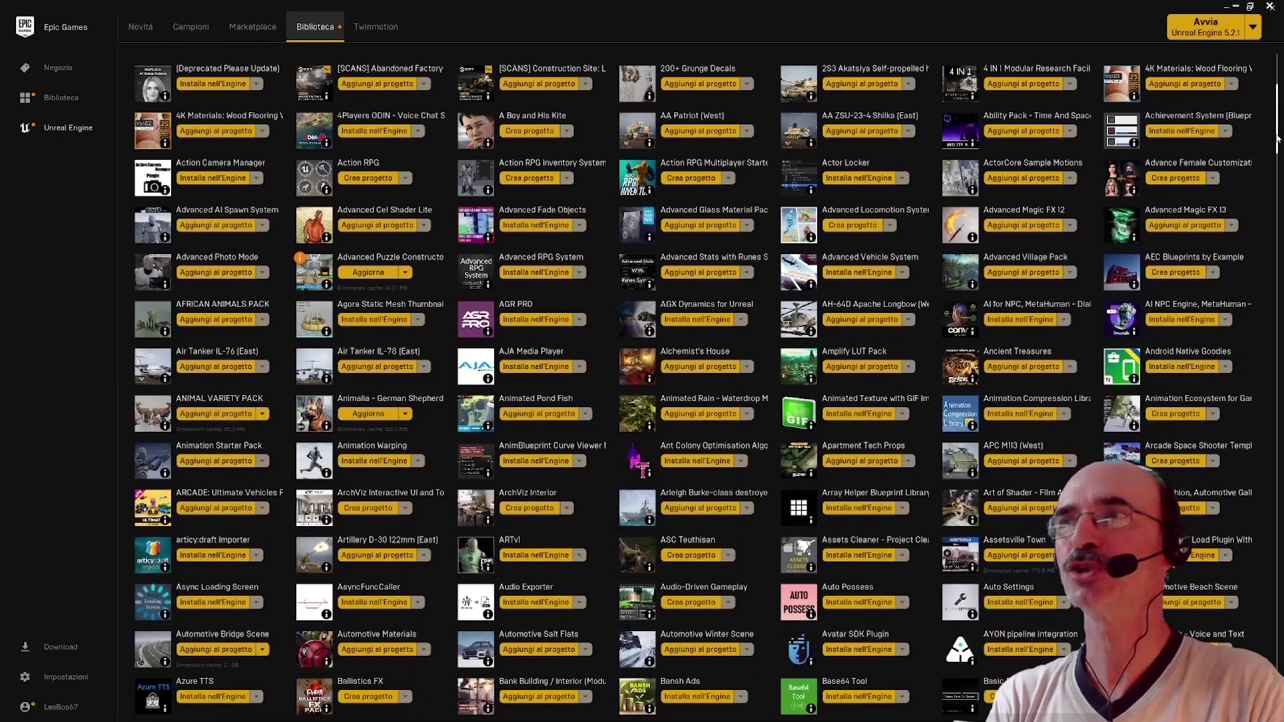
pyautogui.scroll(-4, 1275, 152)
pyautogui.moveTo(1276, 152); pyautogui.dragTo(1264, 292)
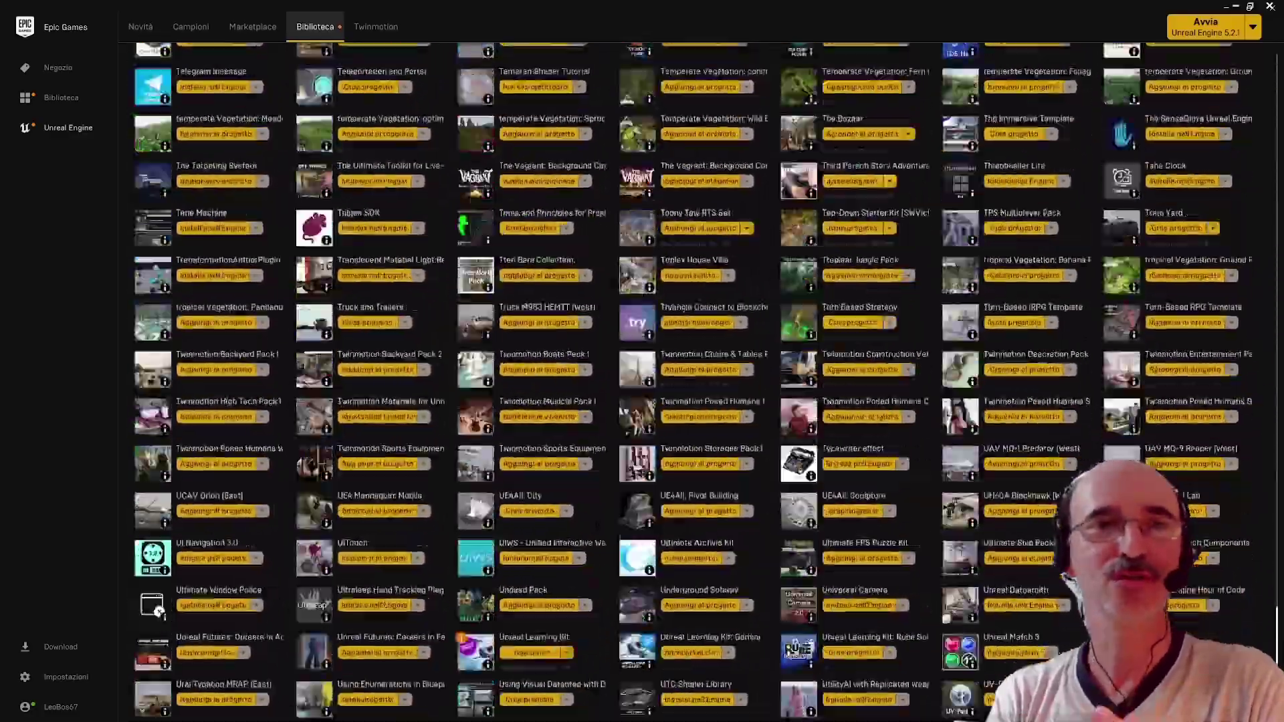
pyautogui.moveTo(1263, 292); pyautogui.dragTo(1264, 708)
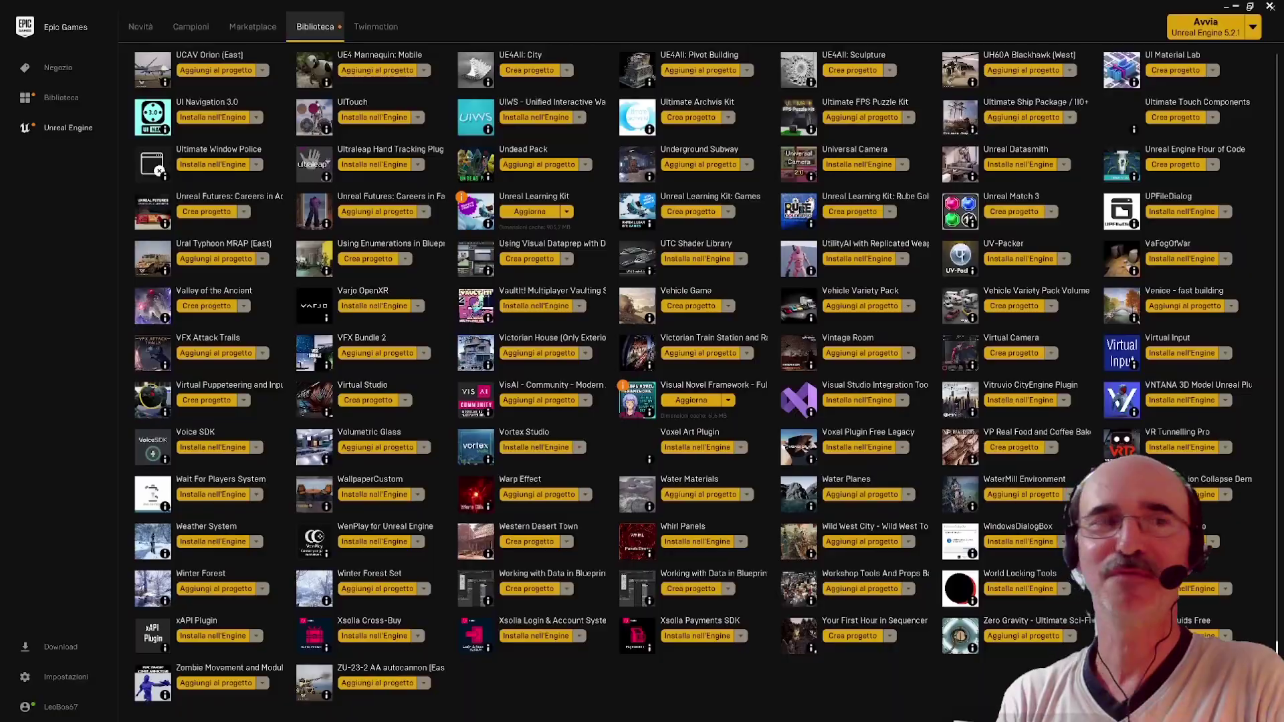
pyautogui.scroll(1, 693, 381)
pyautogui.moveTo(1276, 649); pyautogui.dragTo(1274, 74)
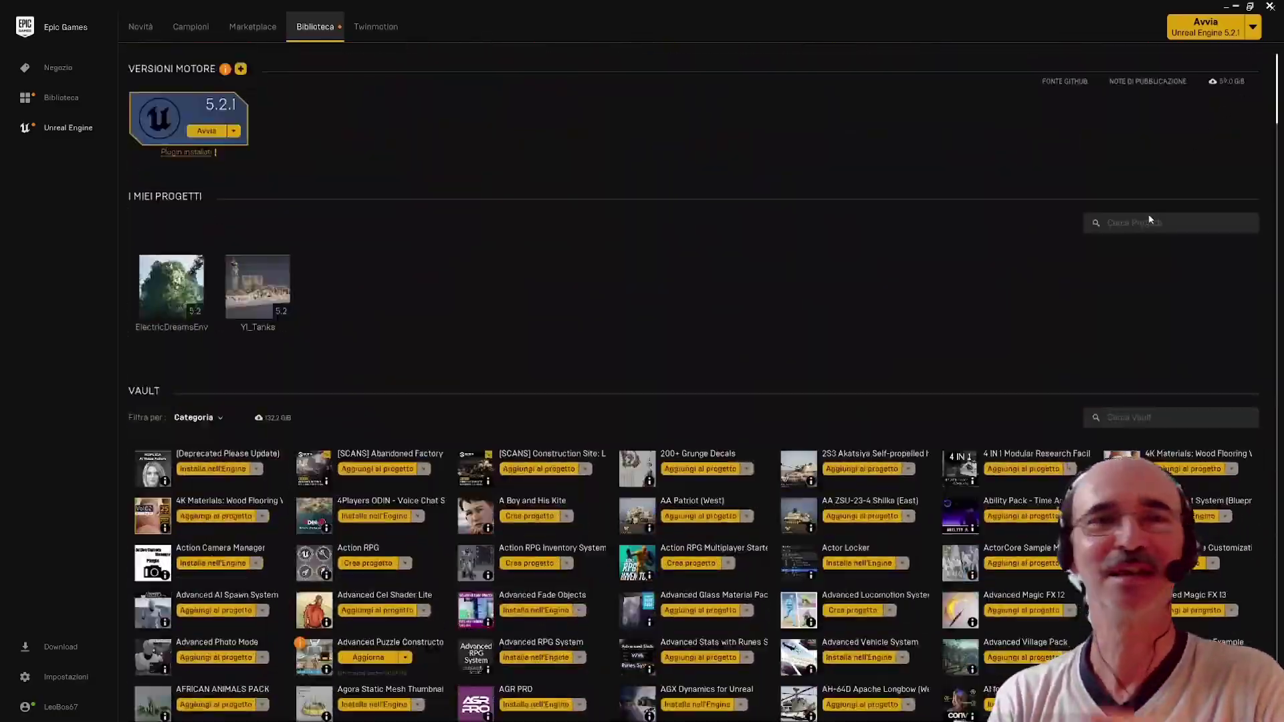
# Search the Vault for 'castle', then 'rts', and open the Toony Tiny RTS Set page
pyautogui.click(1125, 419)
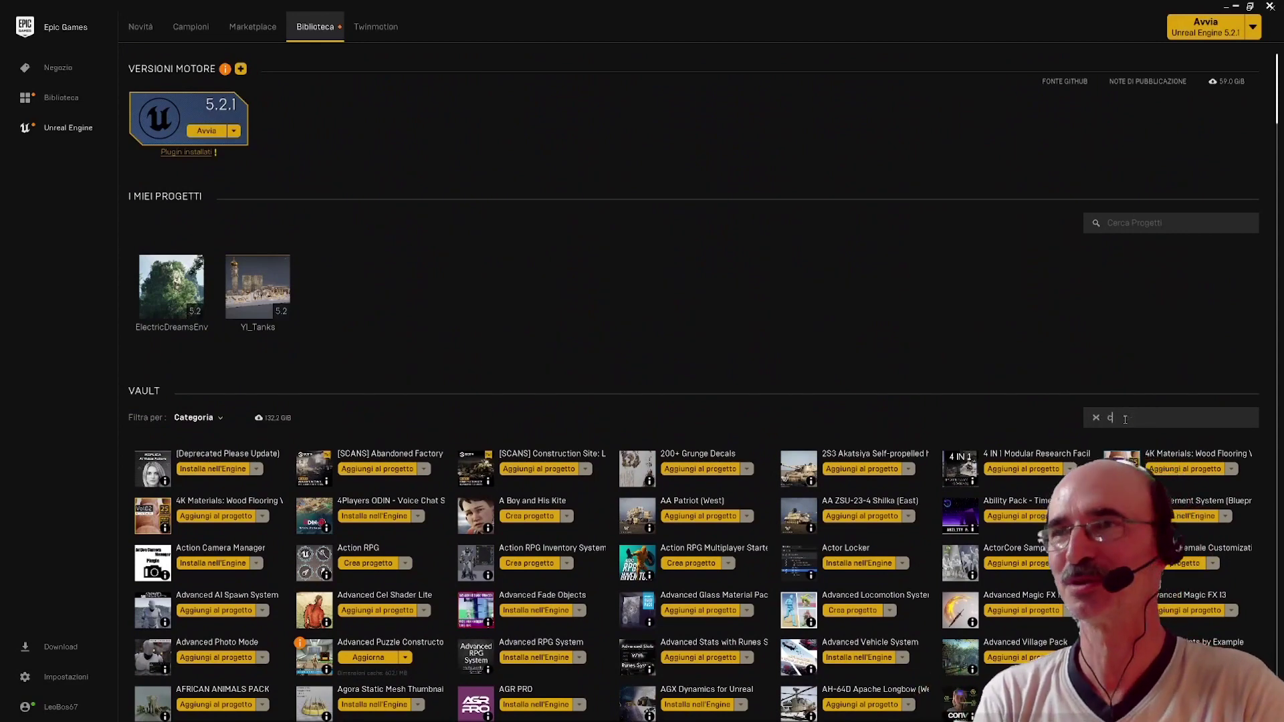
pyautogui.write('castl')
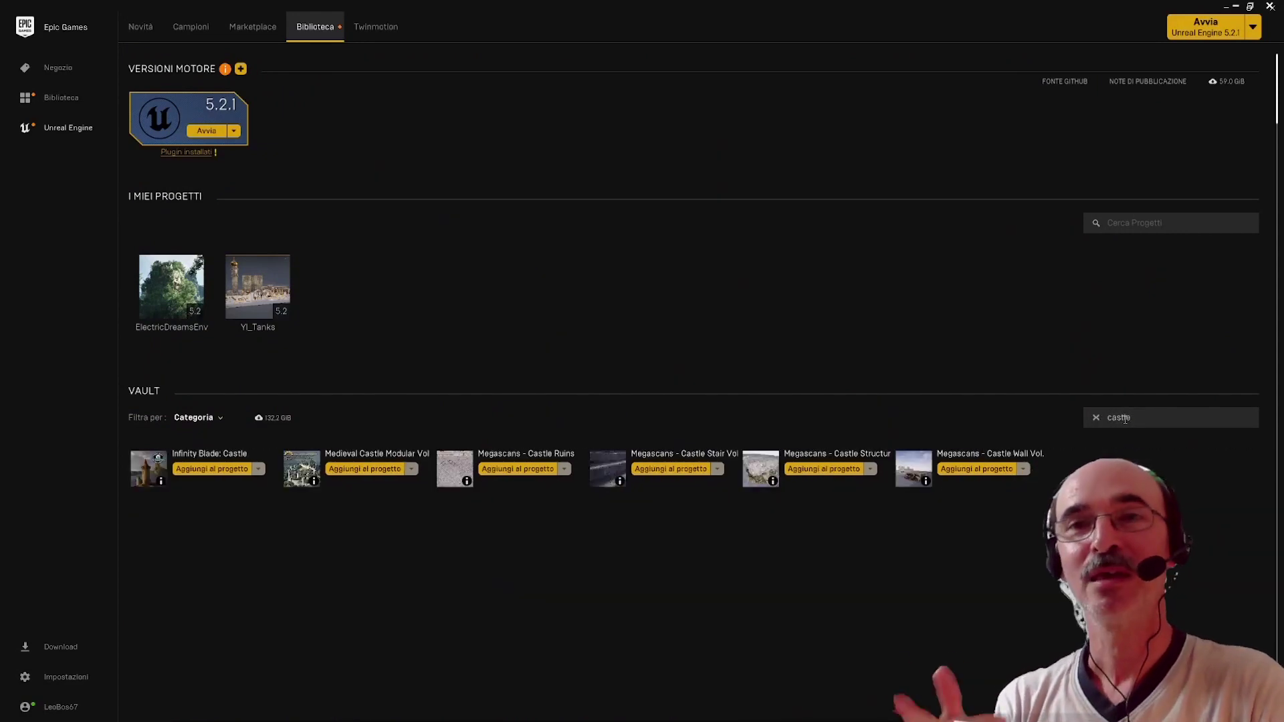
pyautogui.write('e')
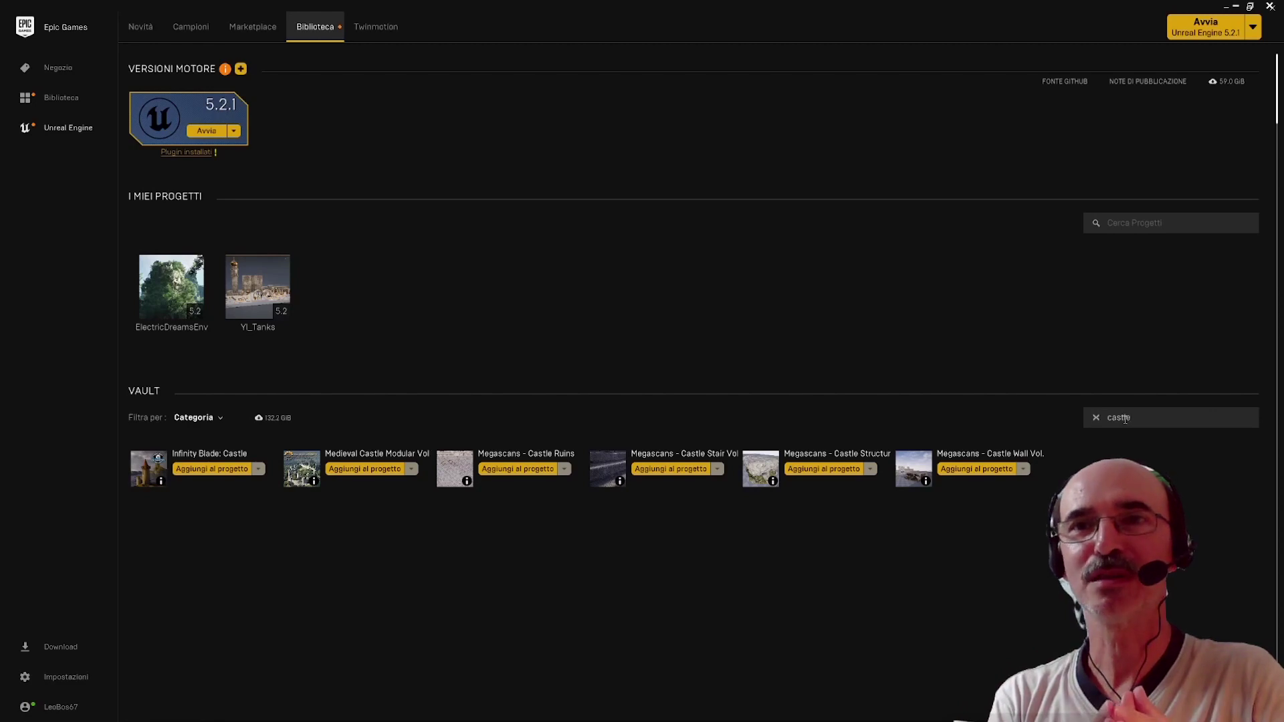
pyautogui.press('BackSpace')
pyautogui.press('BackSpace')
pyautogui.press('BackSpace')
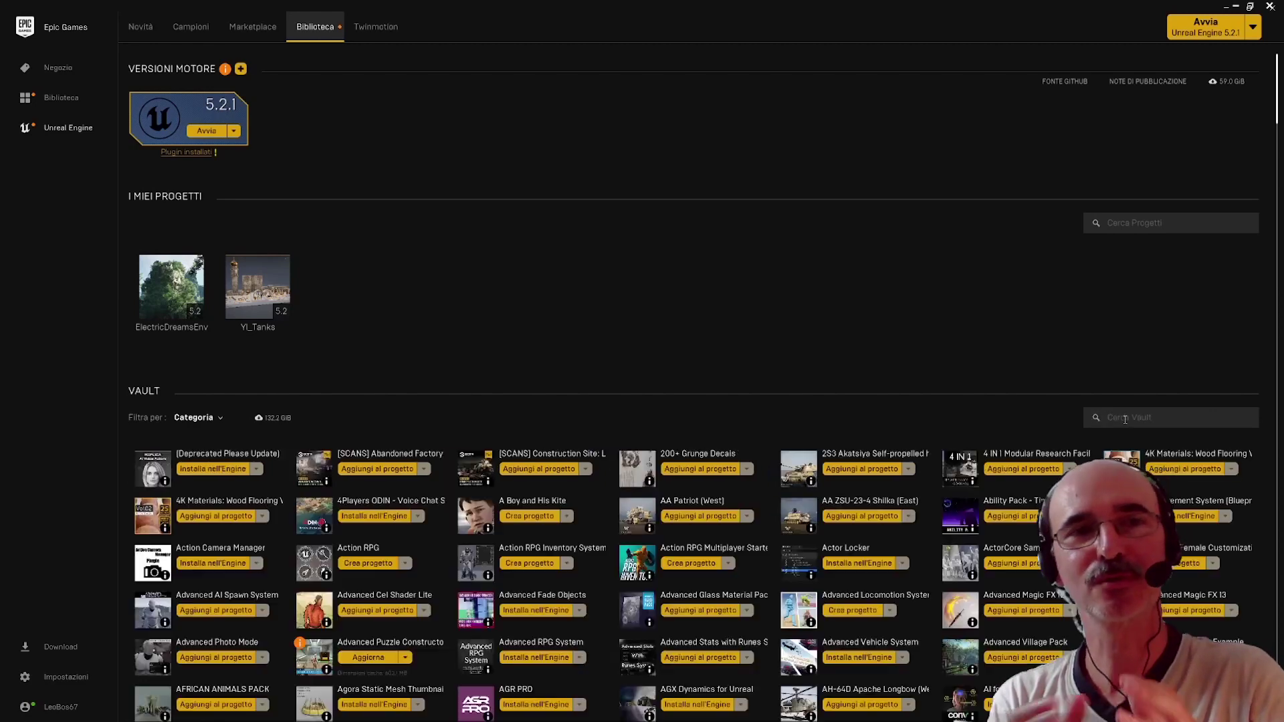
pyautogui.write('rts')
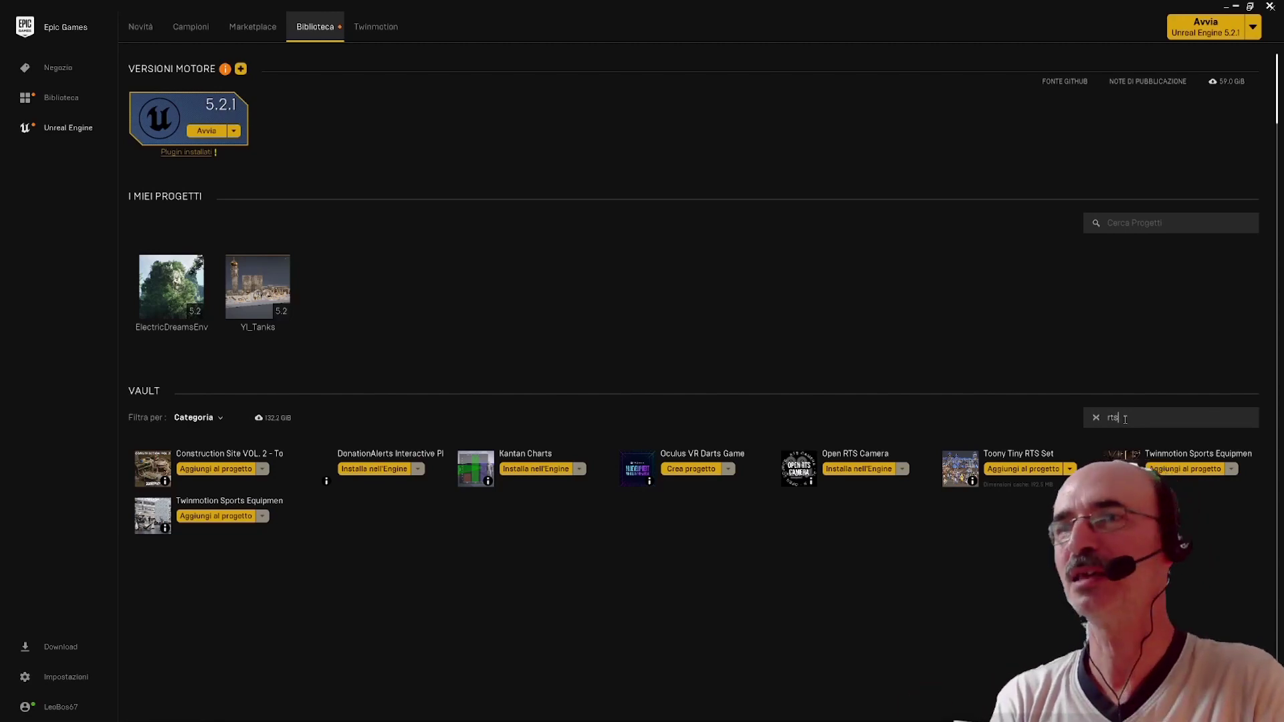
pyautogui.click(1042, 459)
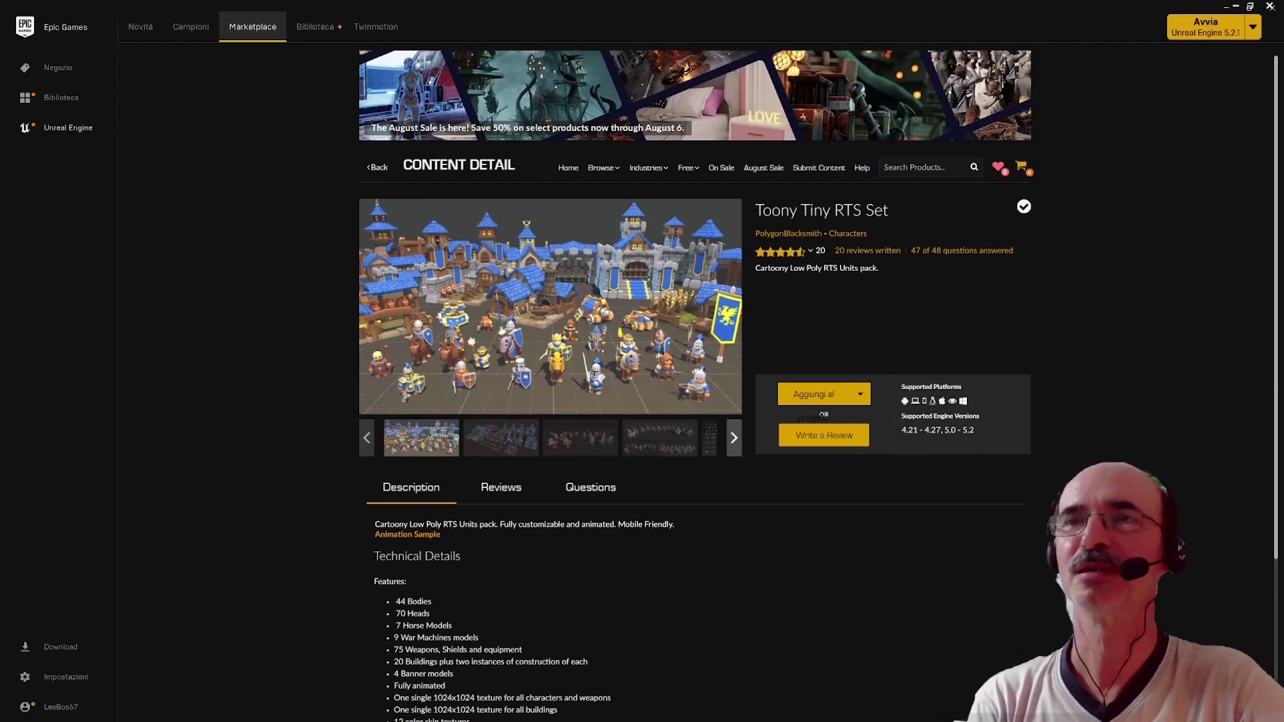
# Switch to the browser showing the assetmanager.studio website
pyautogui.hotkey('alt', 'Tab')
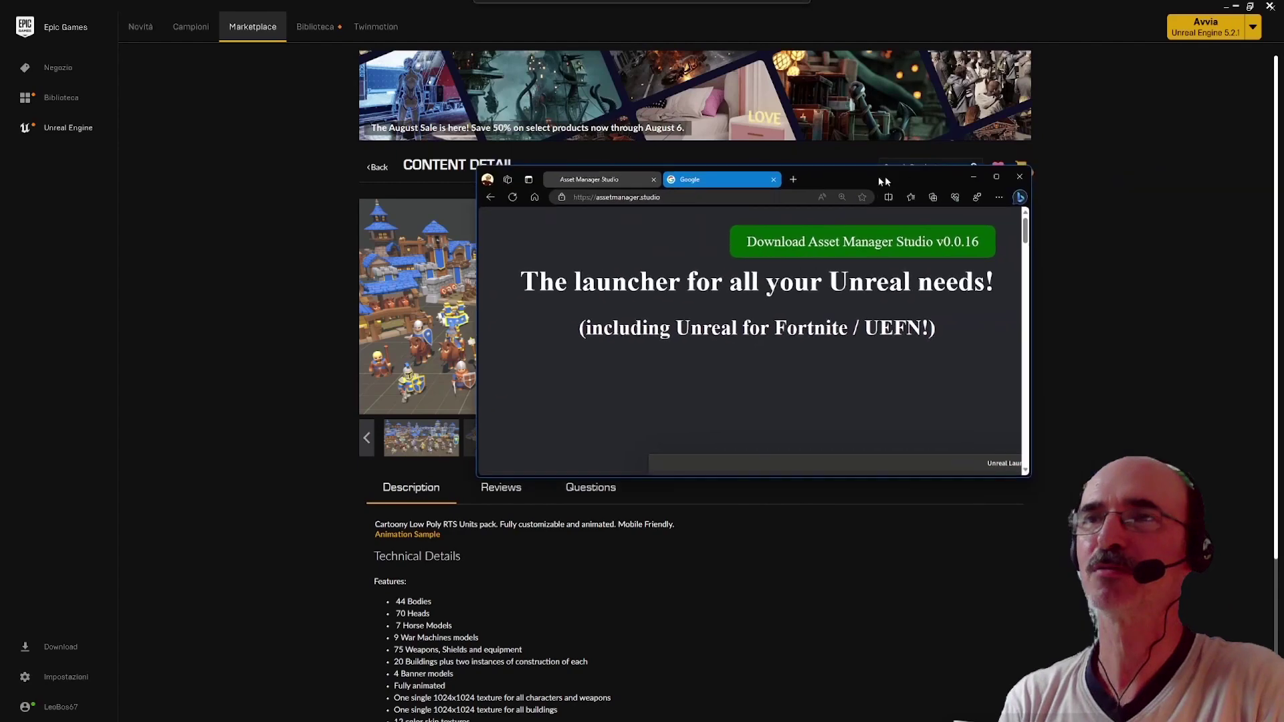
# Maximize the Asset Manager Studio site, pause its media player, and read the feature lists
pyautogui.doubleClick(797, 182)
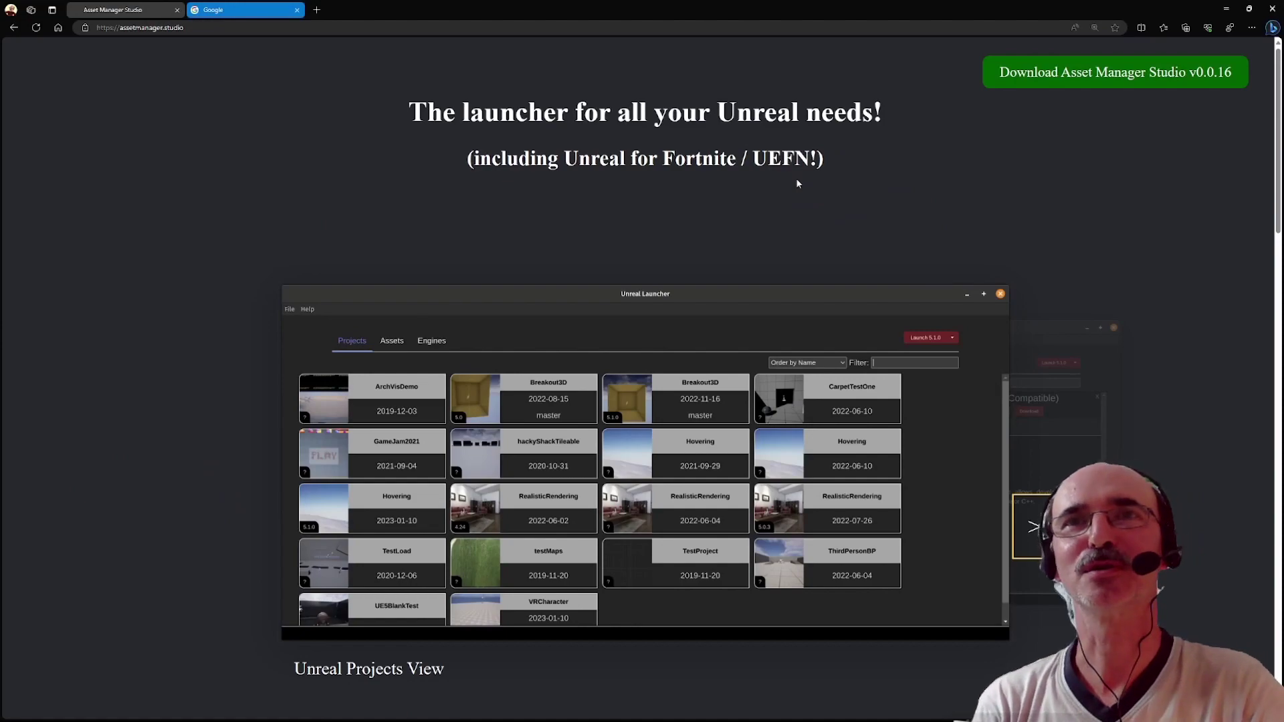
pyautogui.scroll(-5, 797, 182)
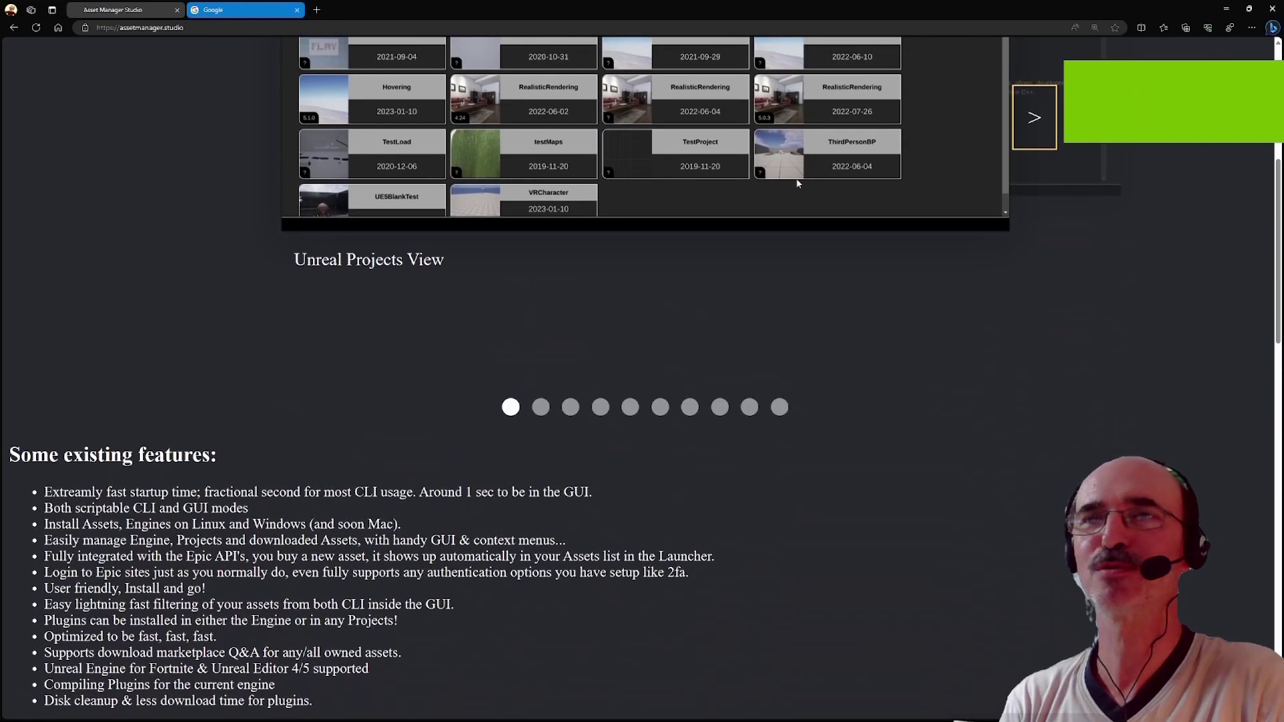
pyautogui.scroll(-3, 797, 183)
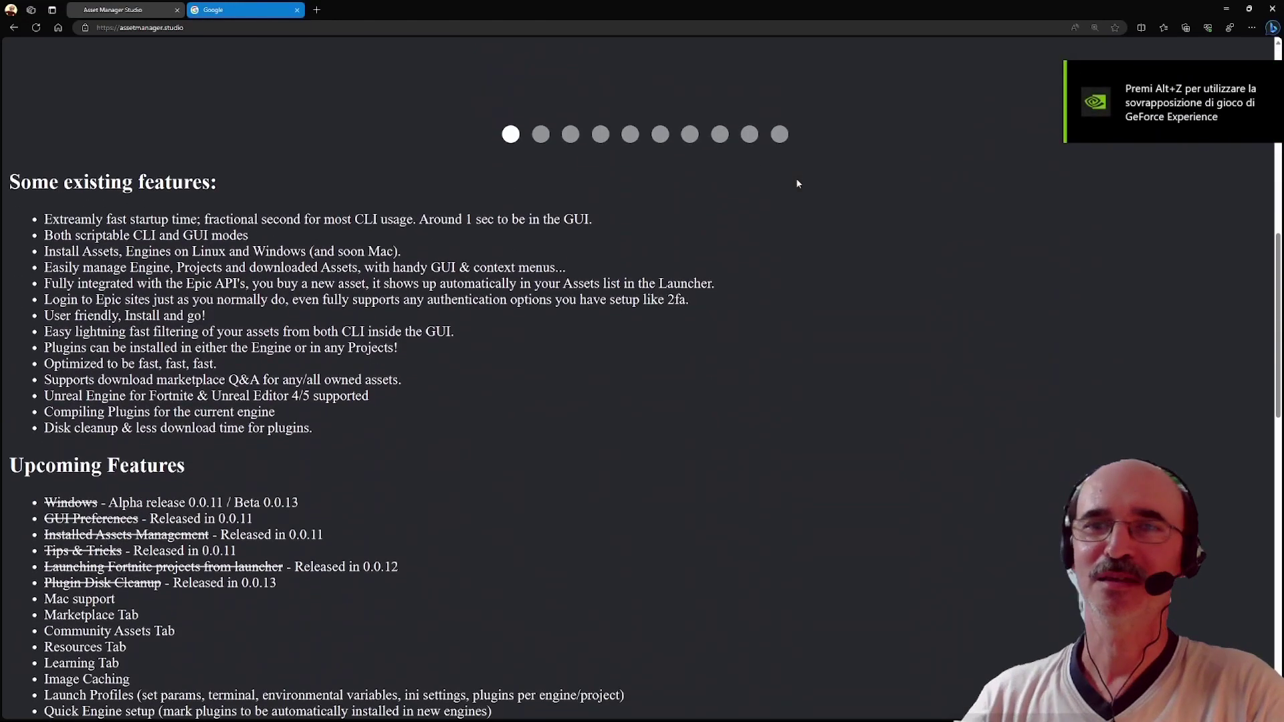
pyautogui.scroll(-2, 797, 182)
pyautogui.moveTo(654, 703)
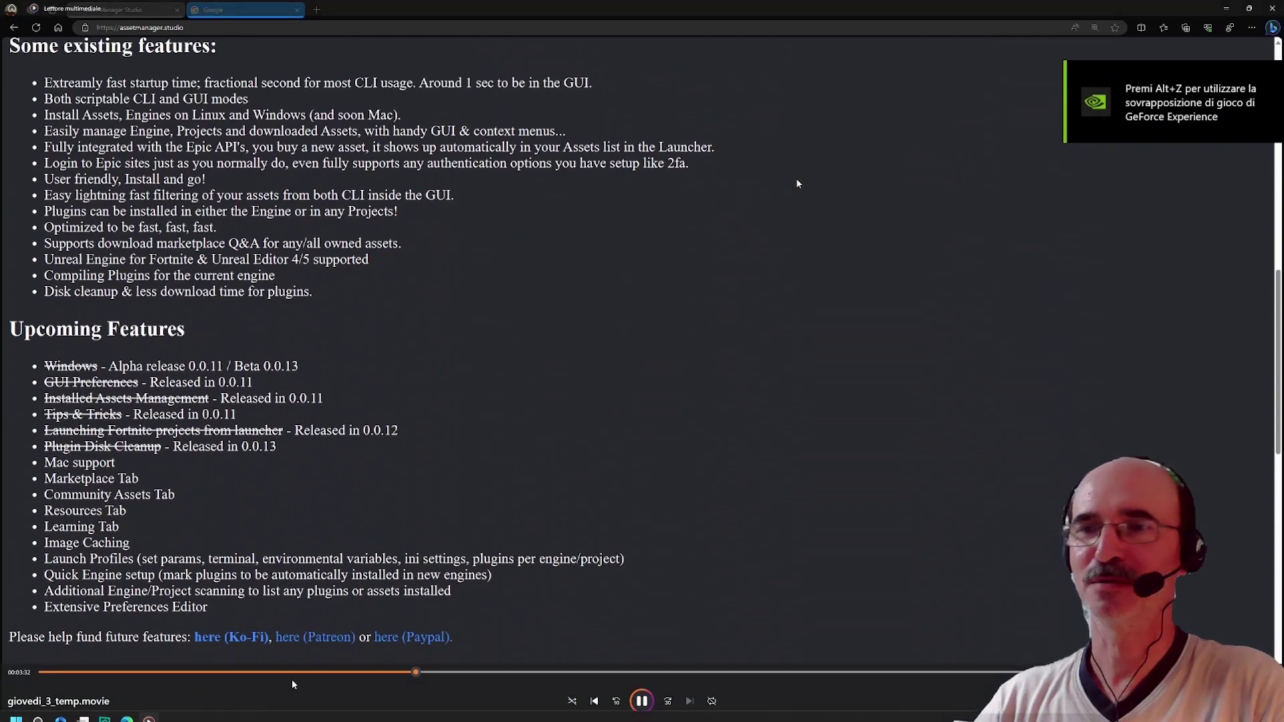
pyautogui.click(642, 699)
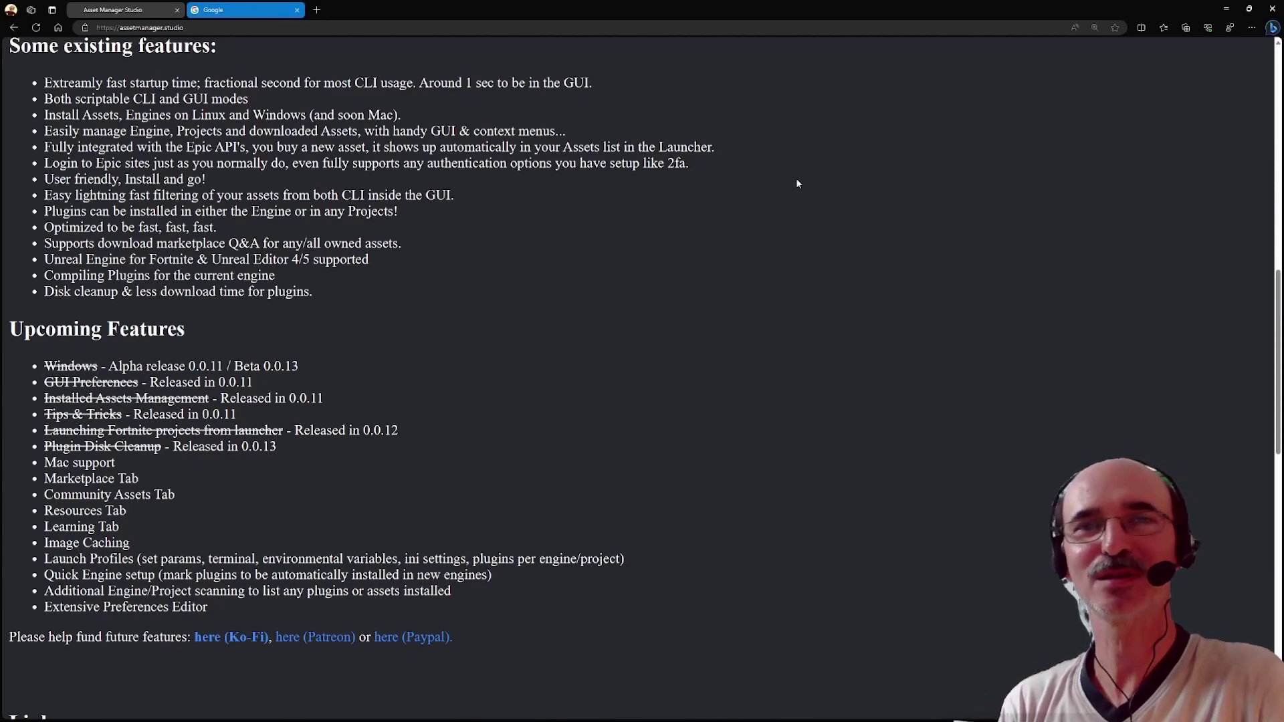
pyautogui.scroll(-1, 797, 182)
# Download the Asset Manager Studio 0.0.16 Windows Installer from the Downloads table
pyautogui.scroll(-7, 797, 182)
pyautogui.scroll(-5, 797, 183)
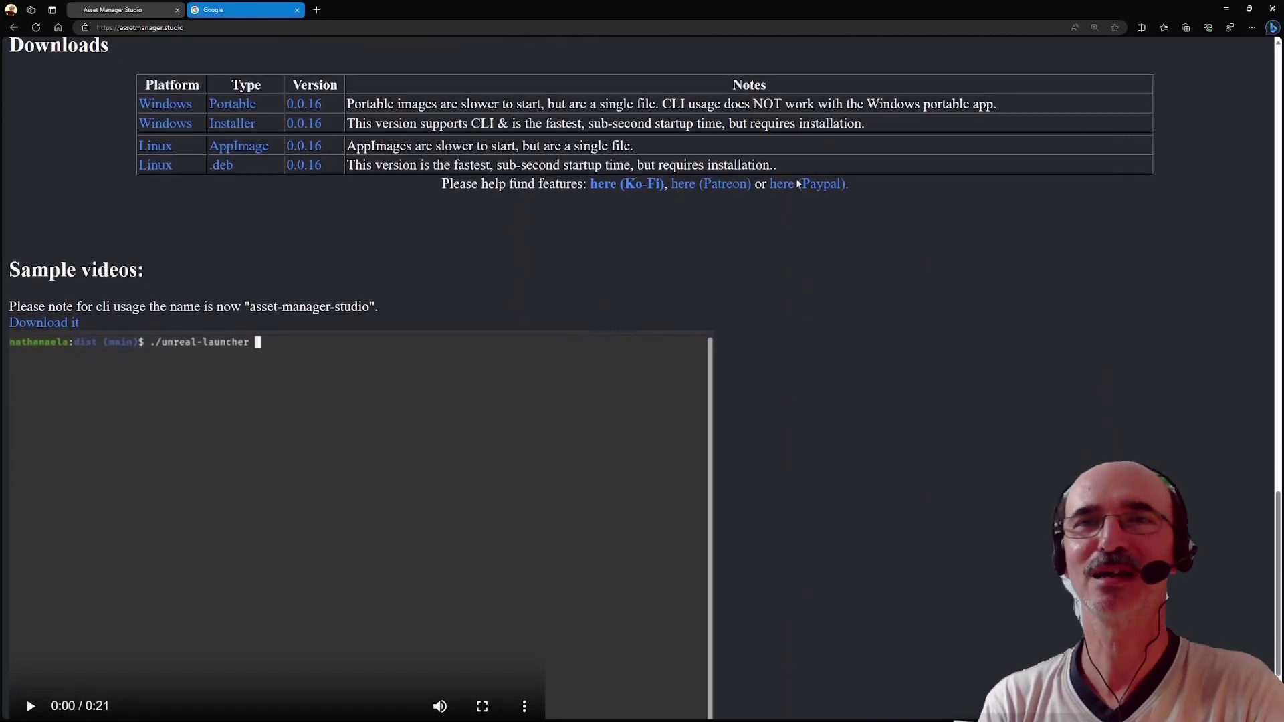
pyautogui.scroll(2, 250, 203)
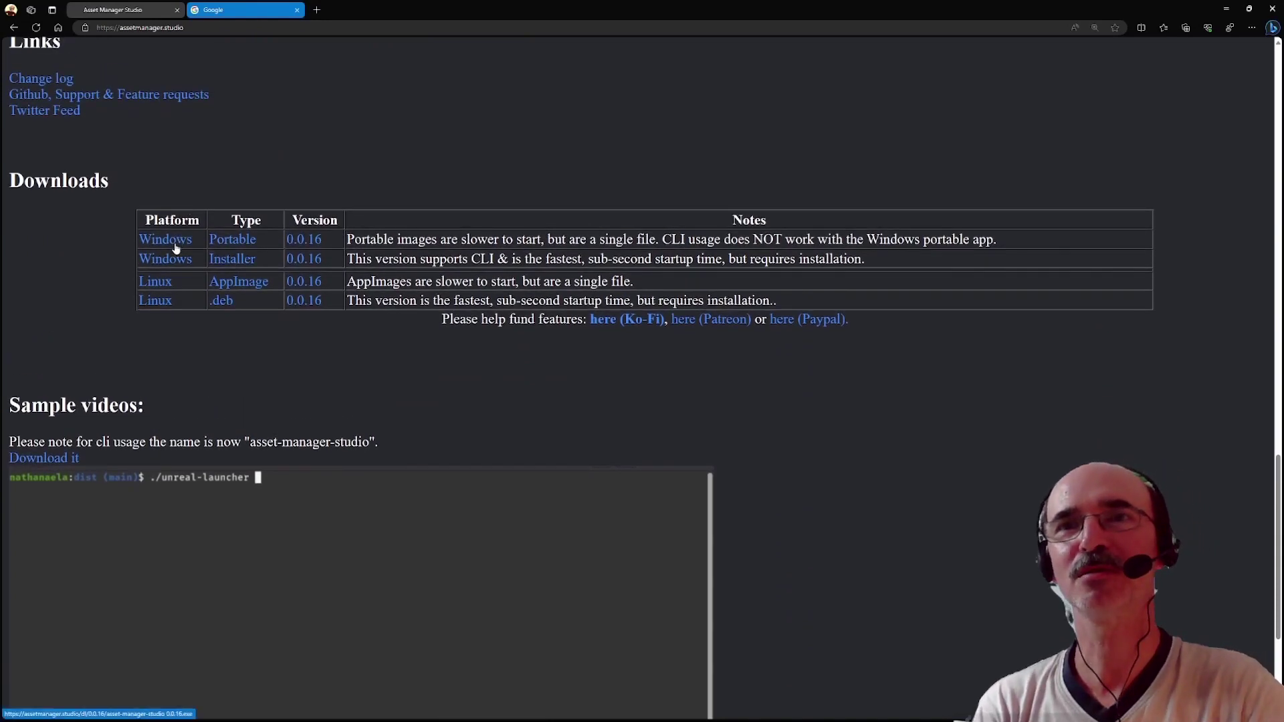
pyautogui.click(171, 261)
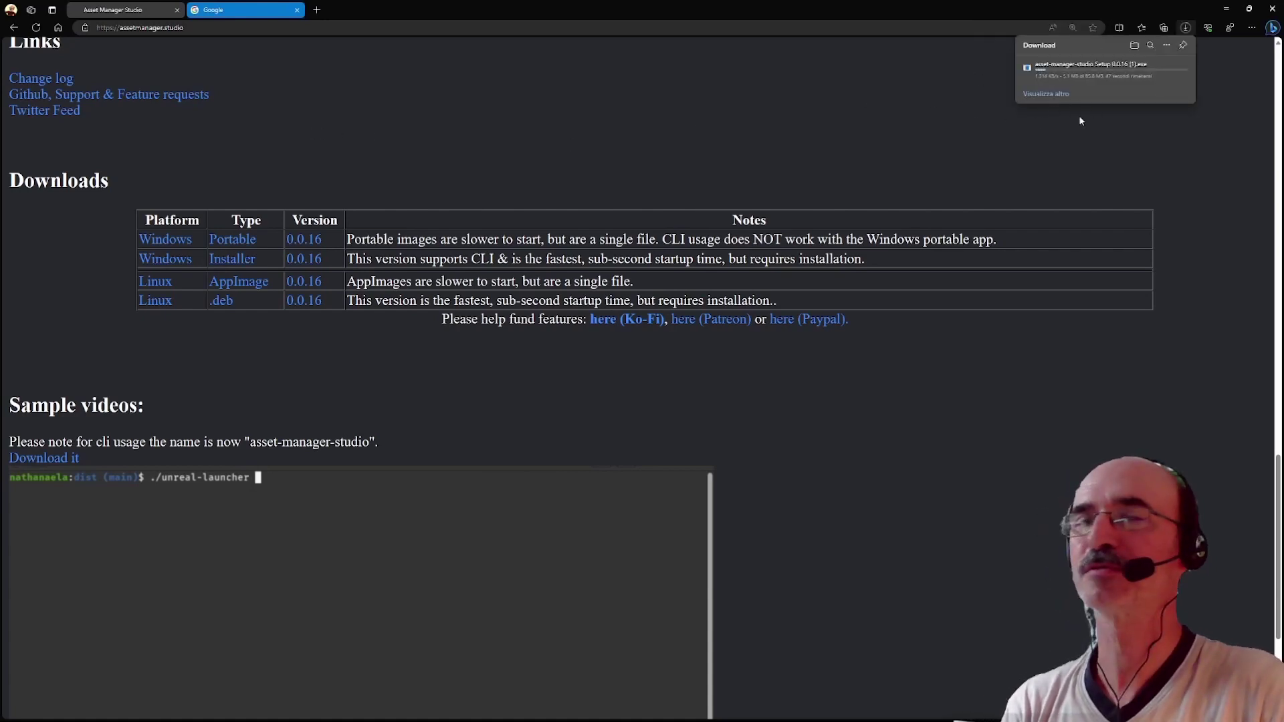
pyautogui.moveTo(1166, 65)
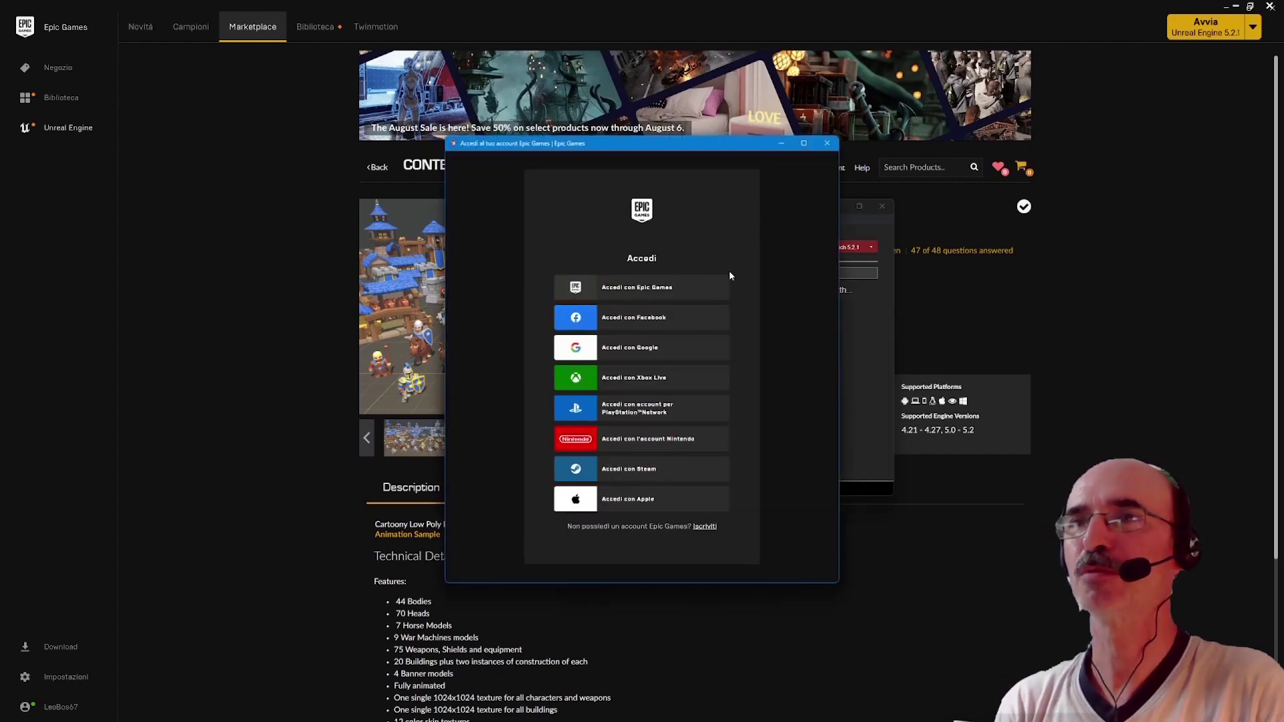
# Start the Epic Games sign-in with the account e-mail, then cancel at the security-code step
pyautogui.click(744, 266)
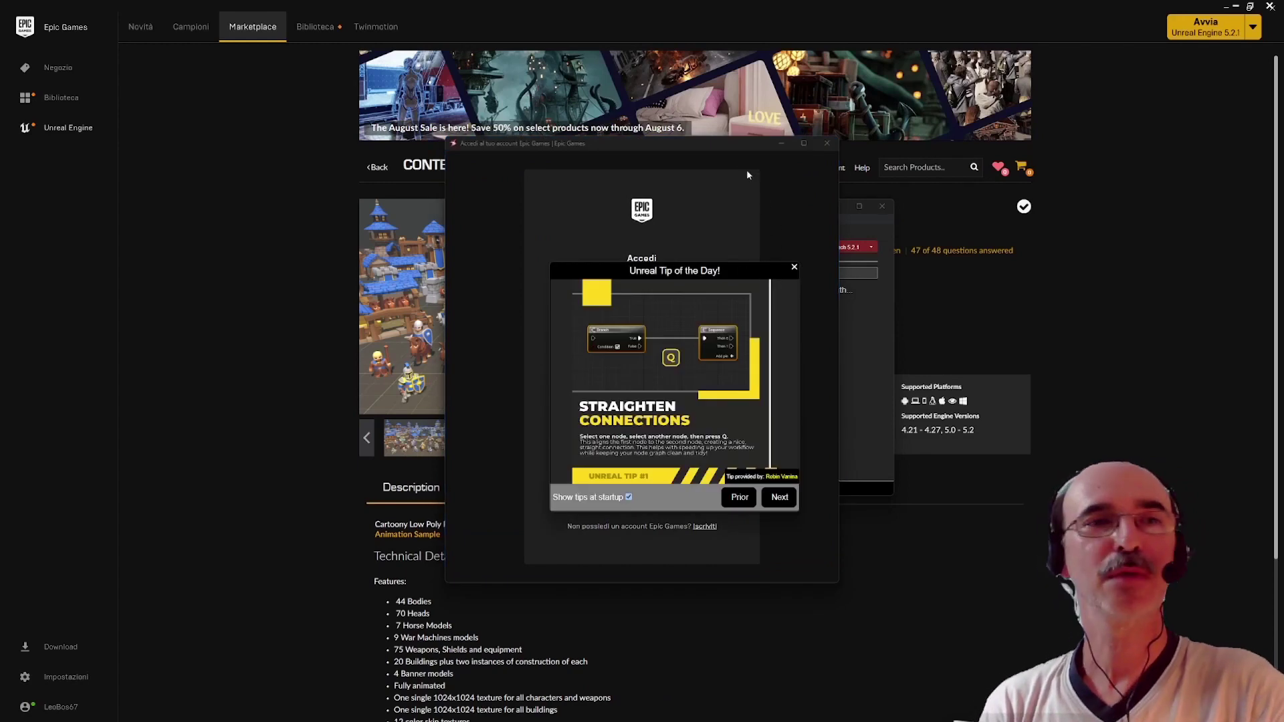
pyautogui.click(704, 149)
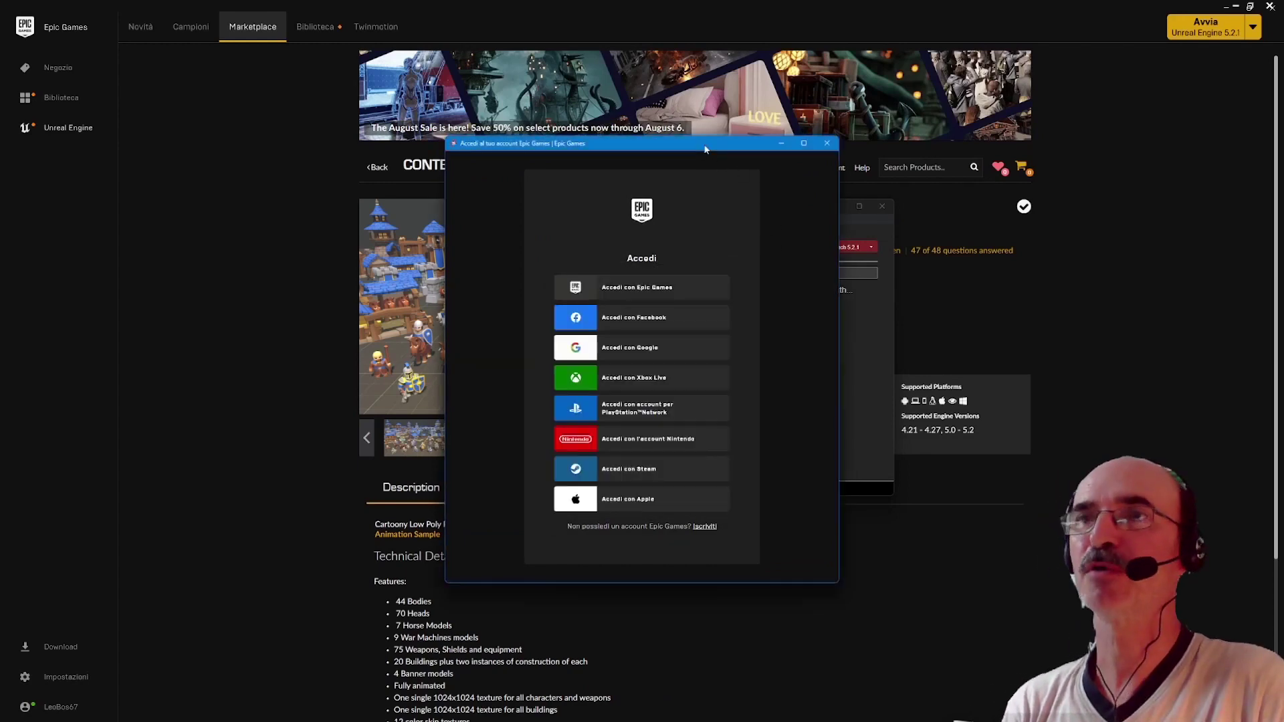
pyautogui.click(654, 290)
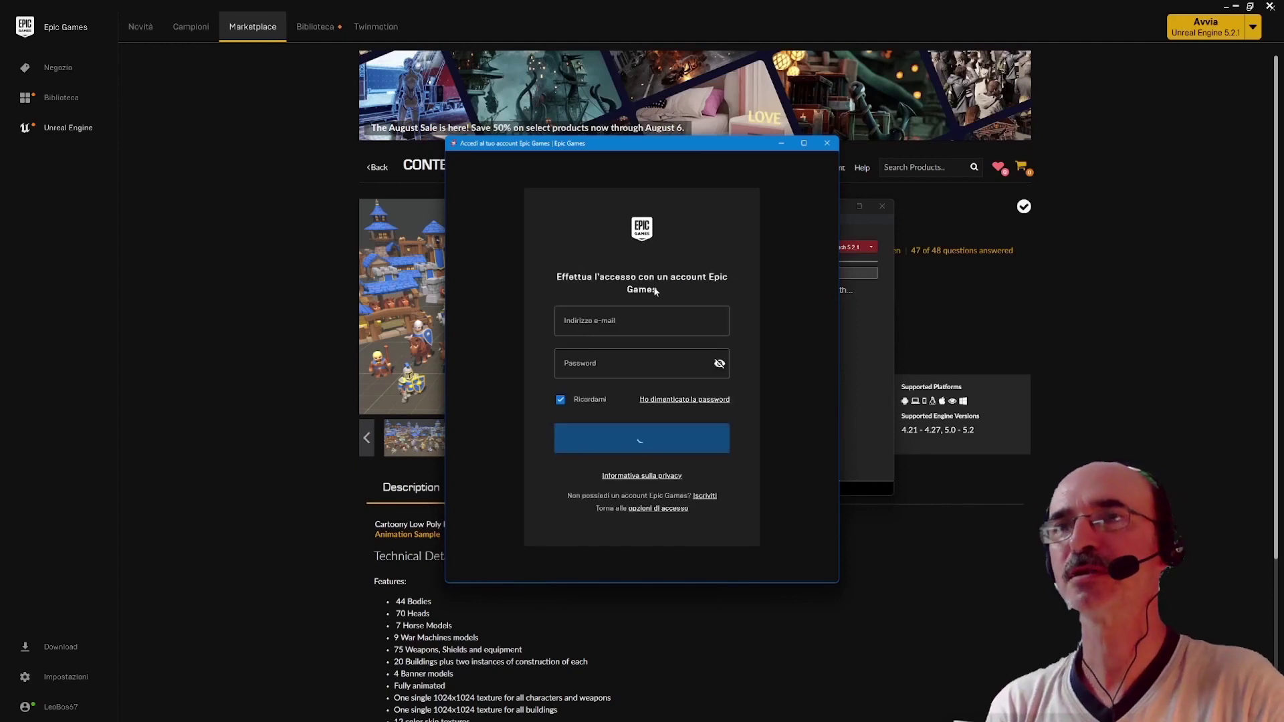
pyautogui.click(633, 325)
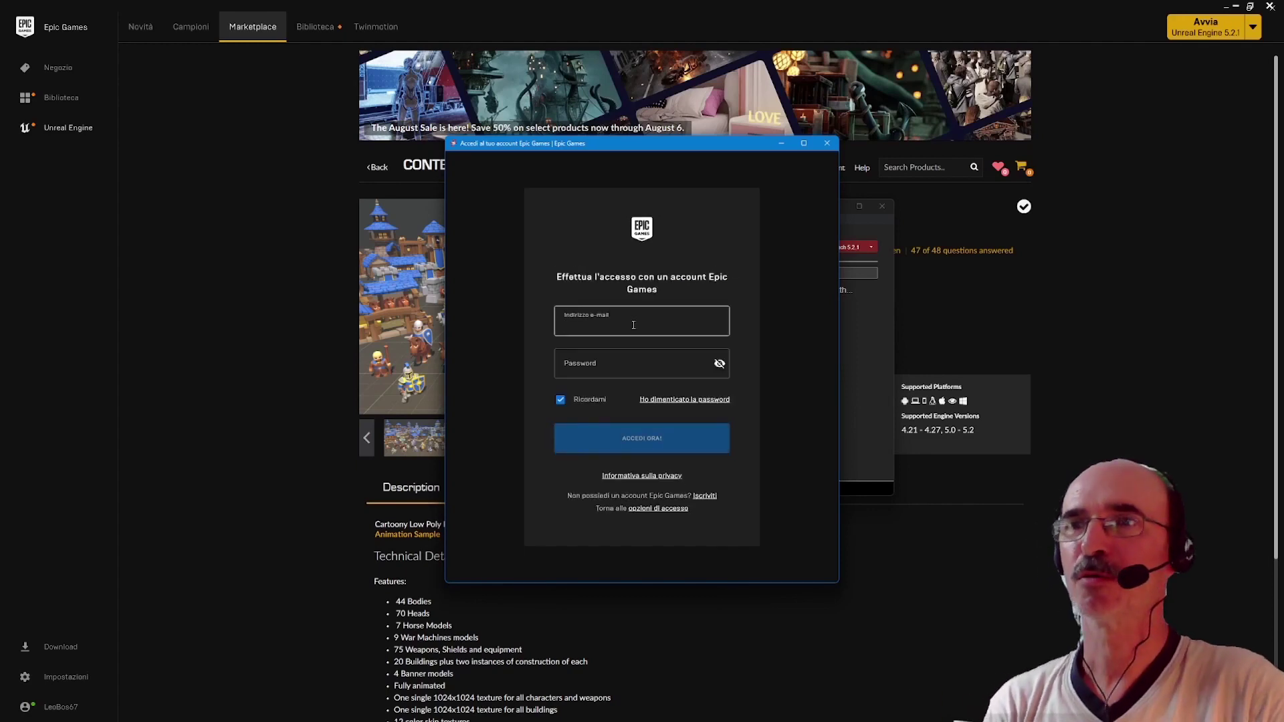
pyautogui.write('leona')
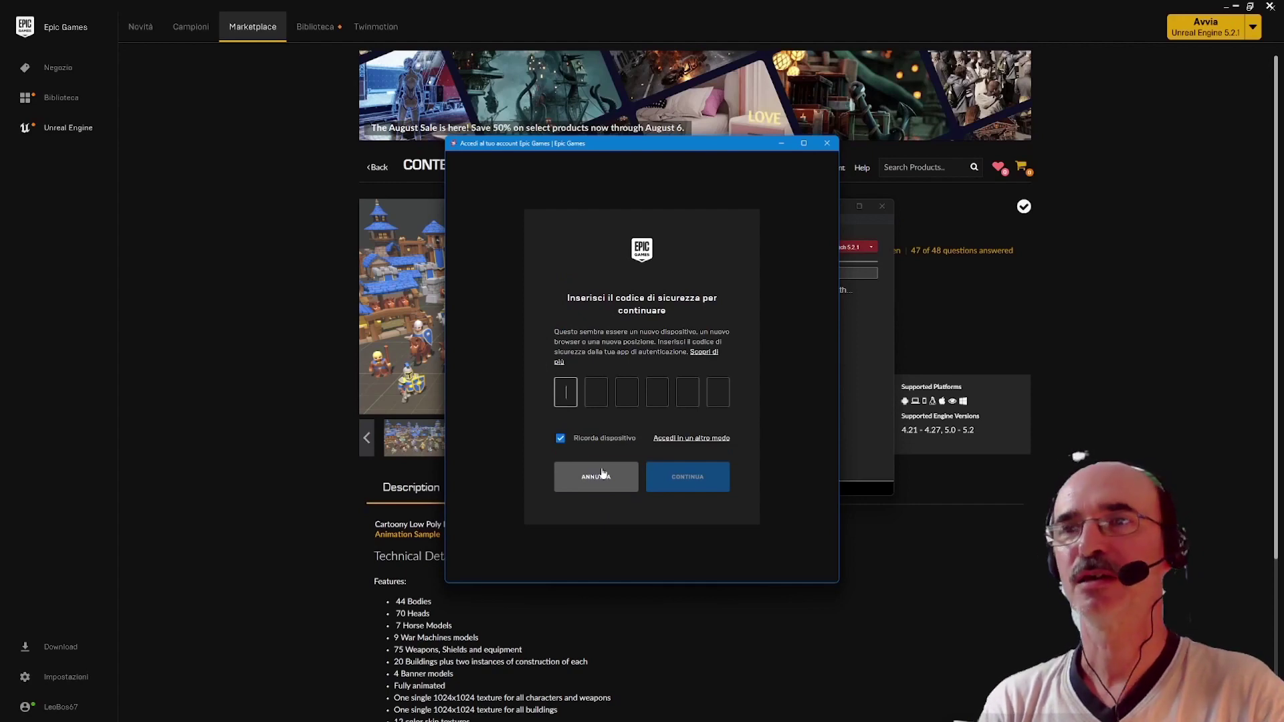
pyautogui.write('525')
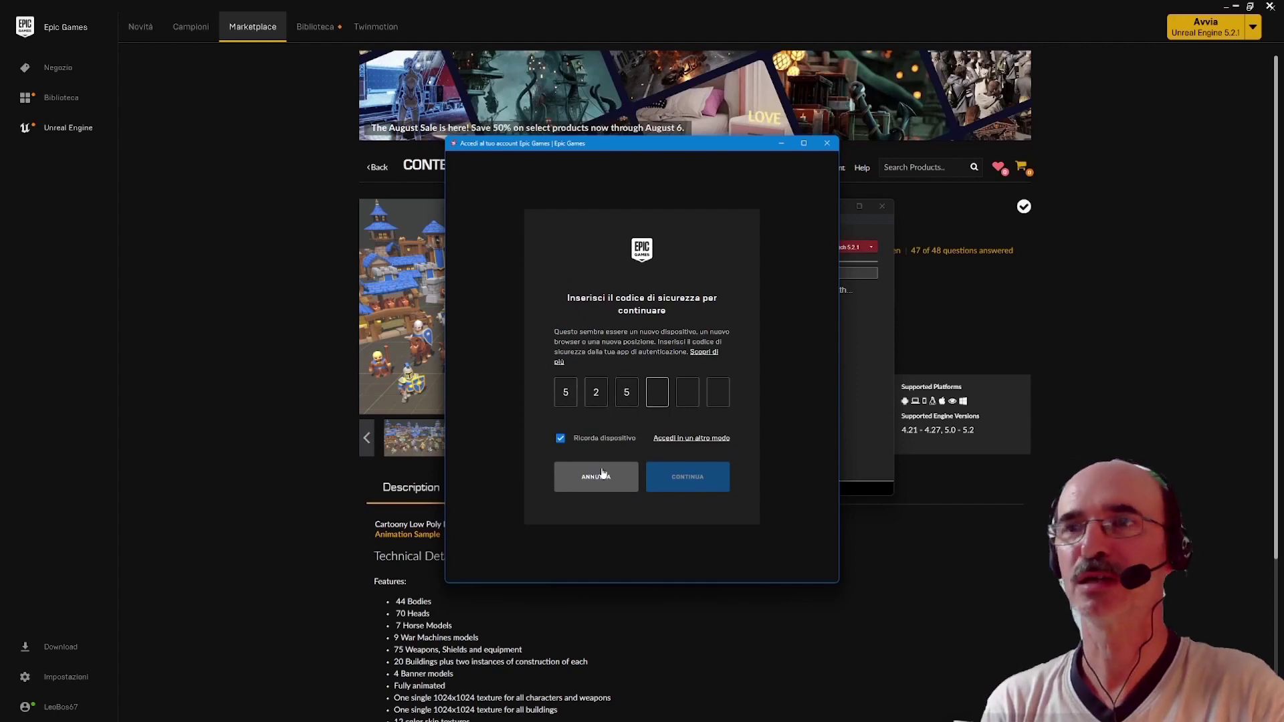
pyautogui.click(602, 473)
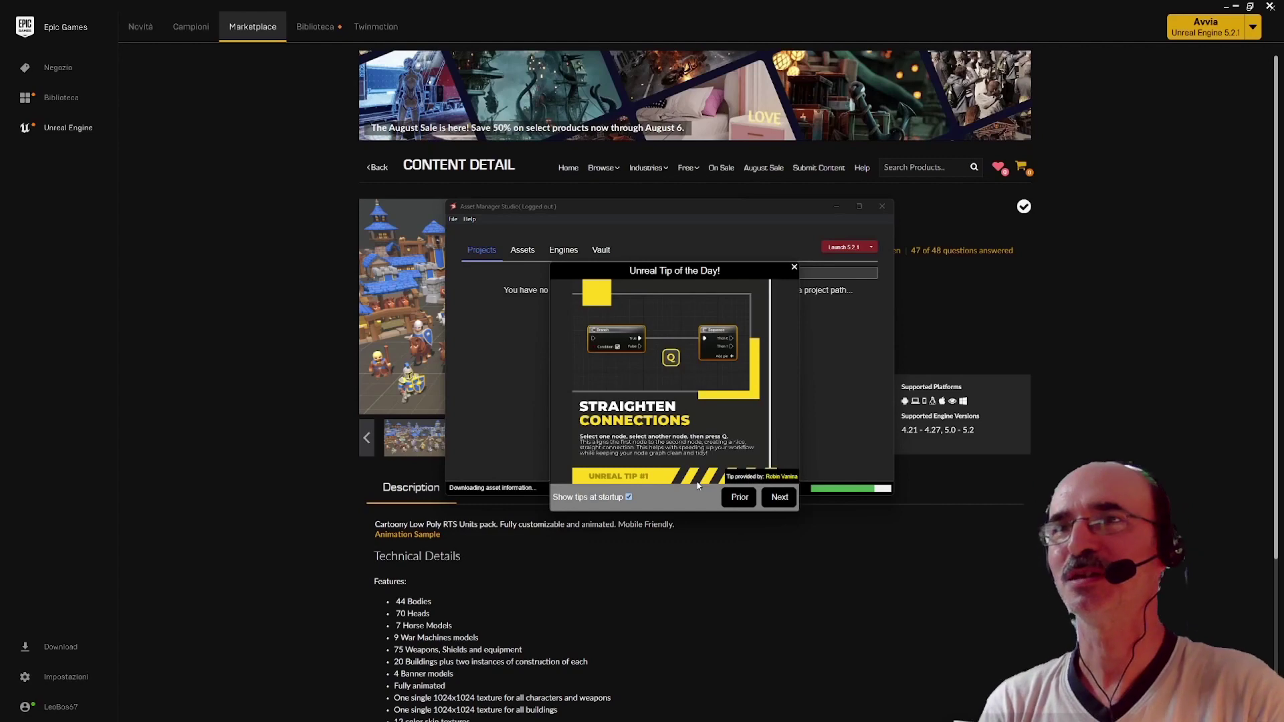
# Page through the Tip of the Day to the Title Bar Statistics tip and close it
pyautogui.moveTo(703, 275); pyautogui.dragTo(245, 394)
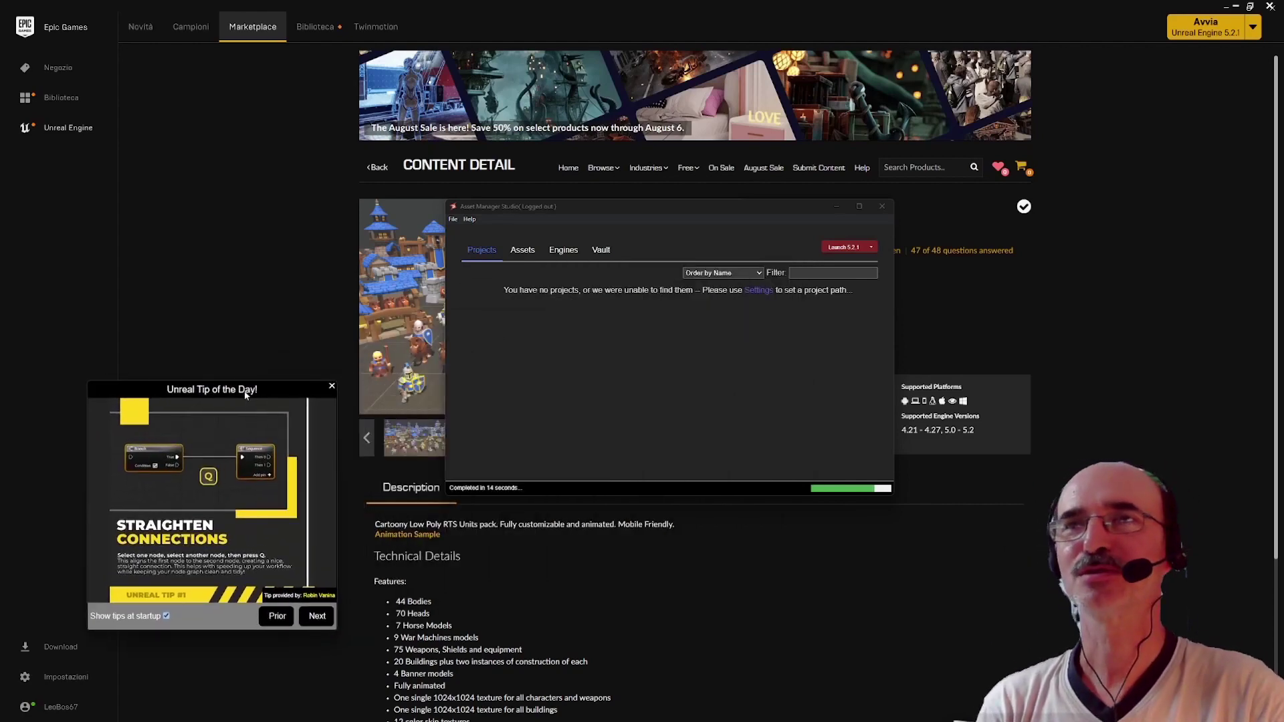
pyautogui.click(315, 621)
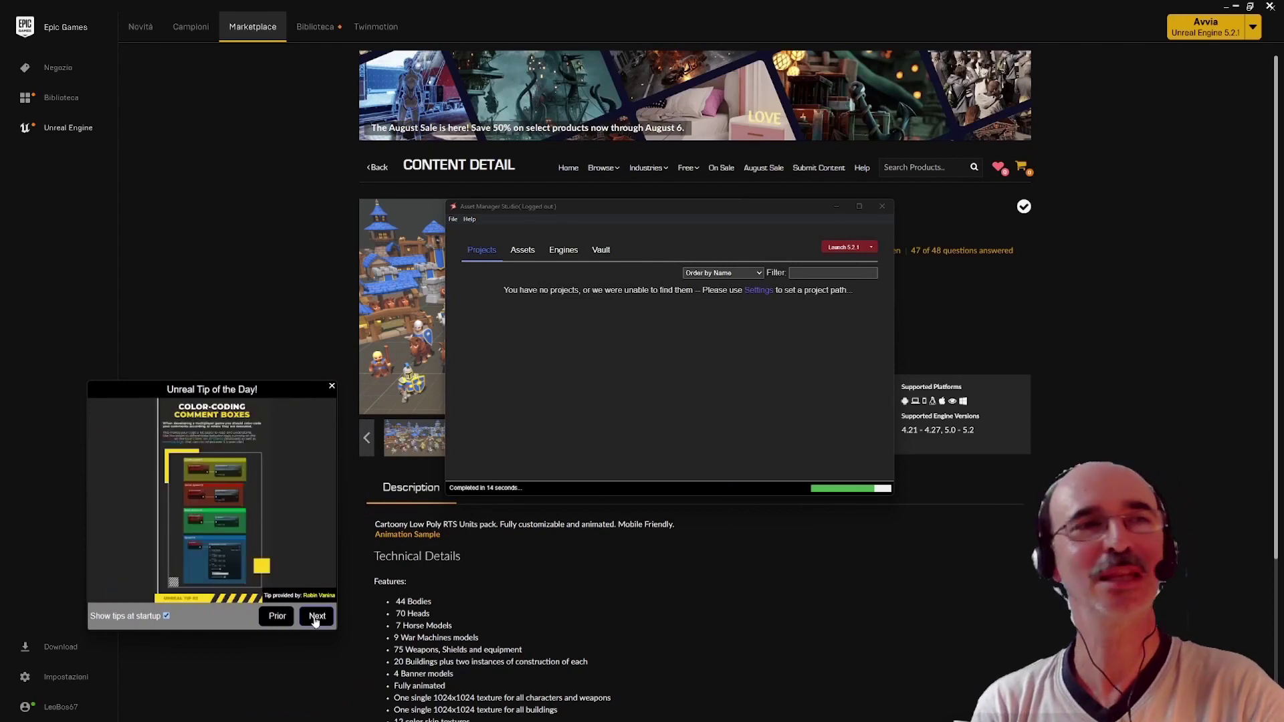
pyautogui.click(316, 621)
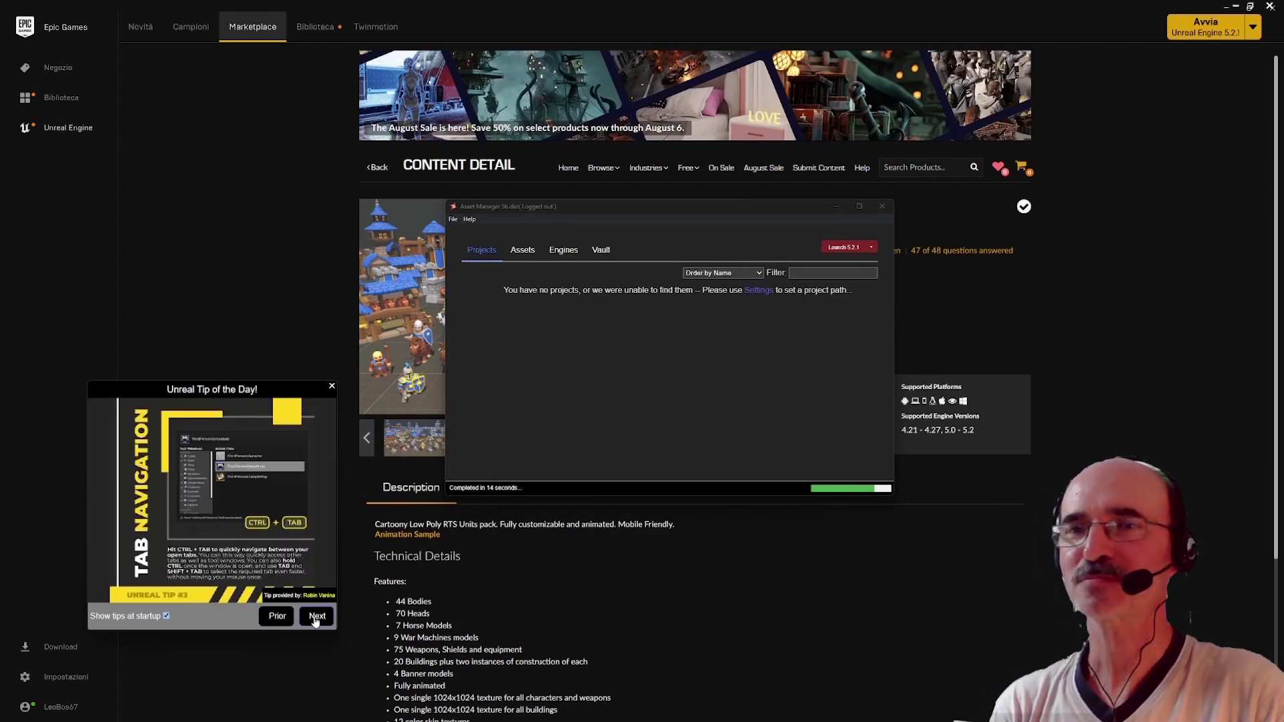
pyautogui.click(316, 620)
pyautogui.click(316, 620)
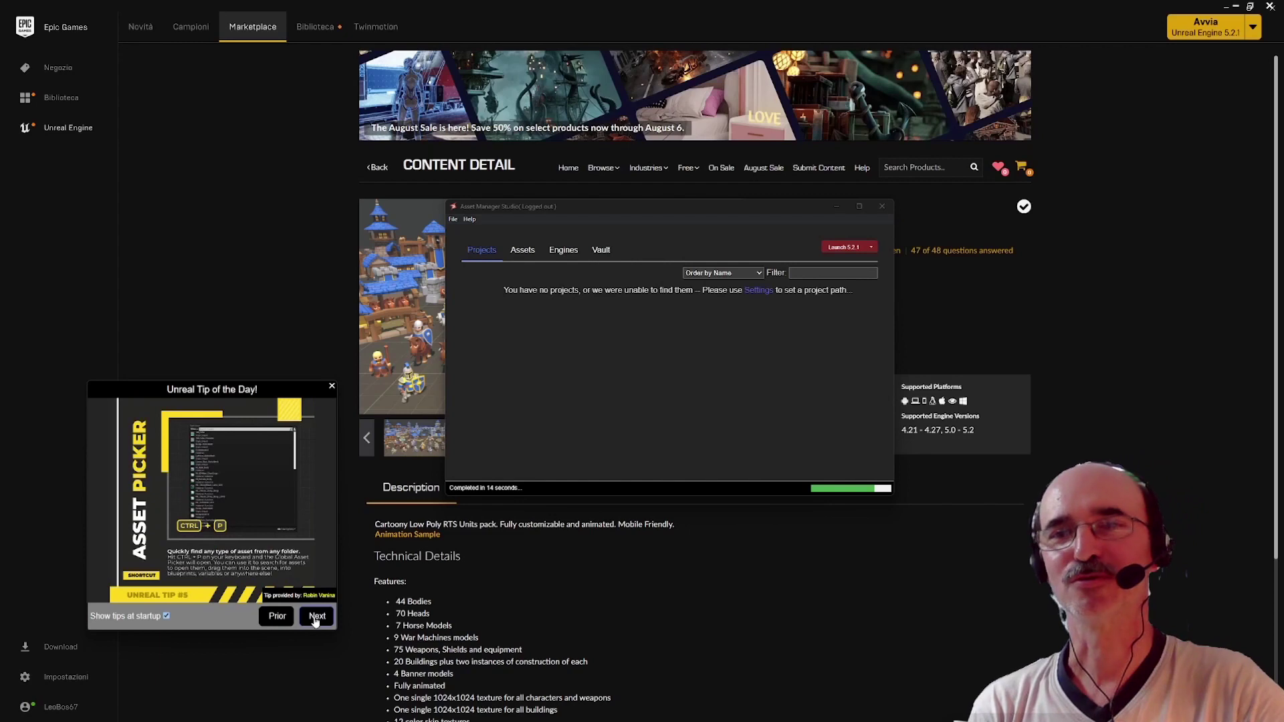
pyautogui.click(316, 621)
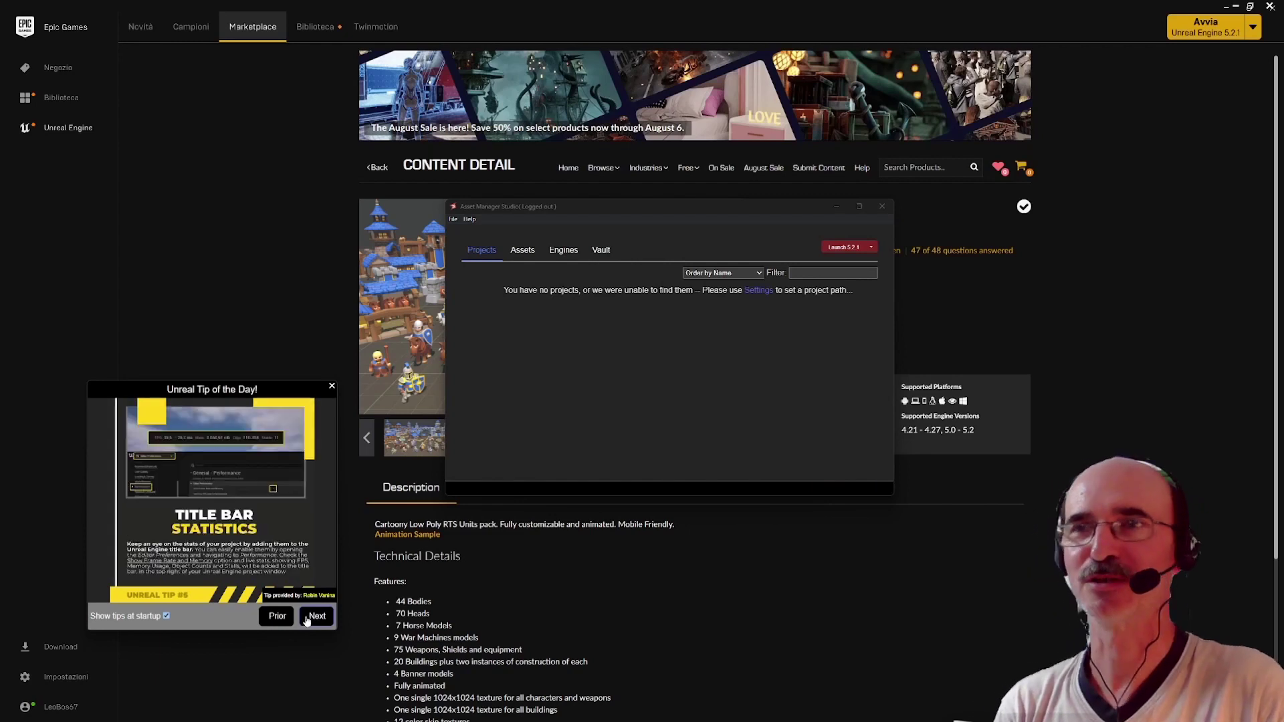
pyautogui.click(331, 388)
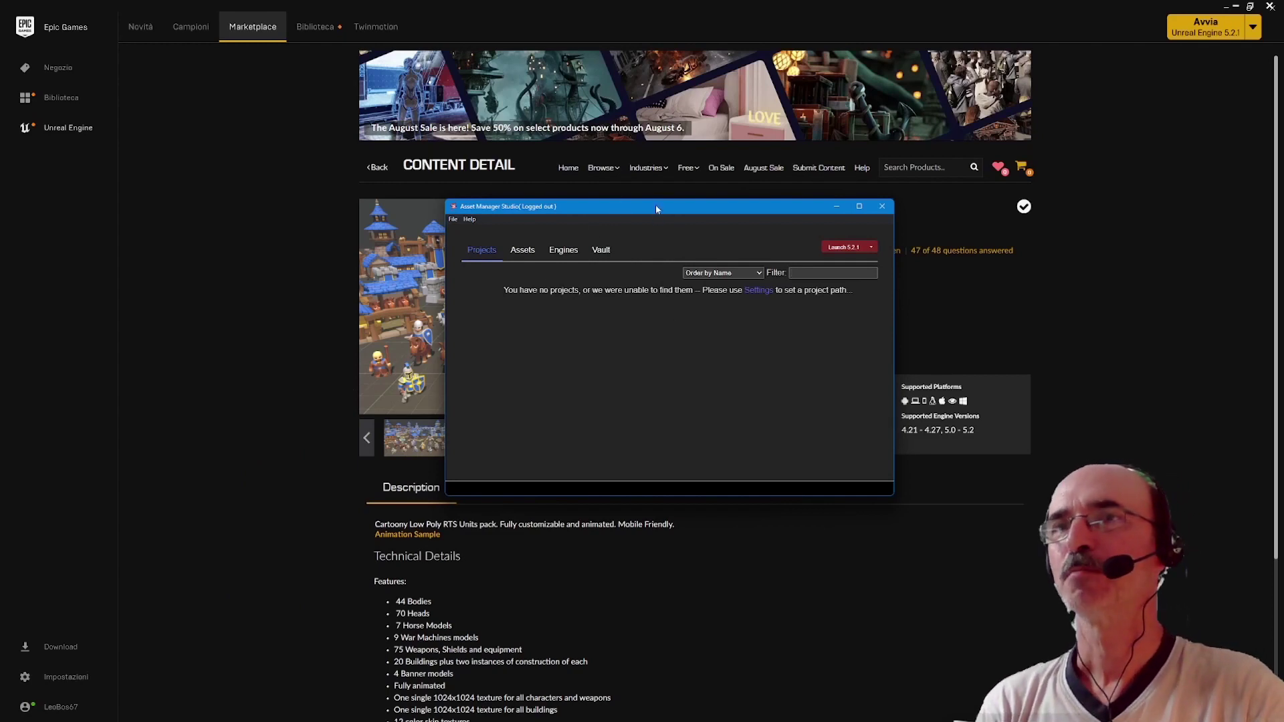
# Maximize the Asset Manager Studio window and open its Settings
pyautogui.moveTo(654, 211); pyautogui.dragTo(669, 267)
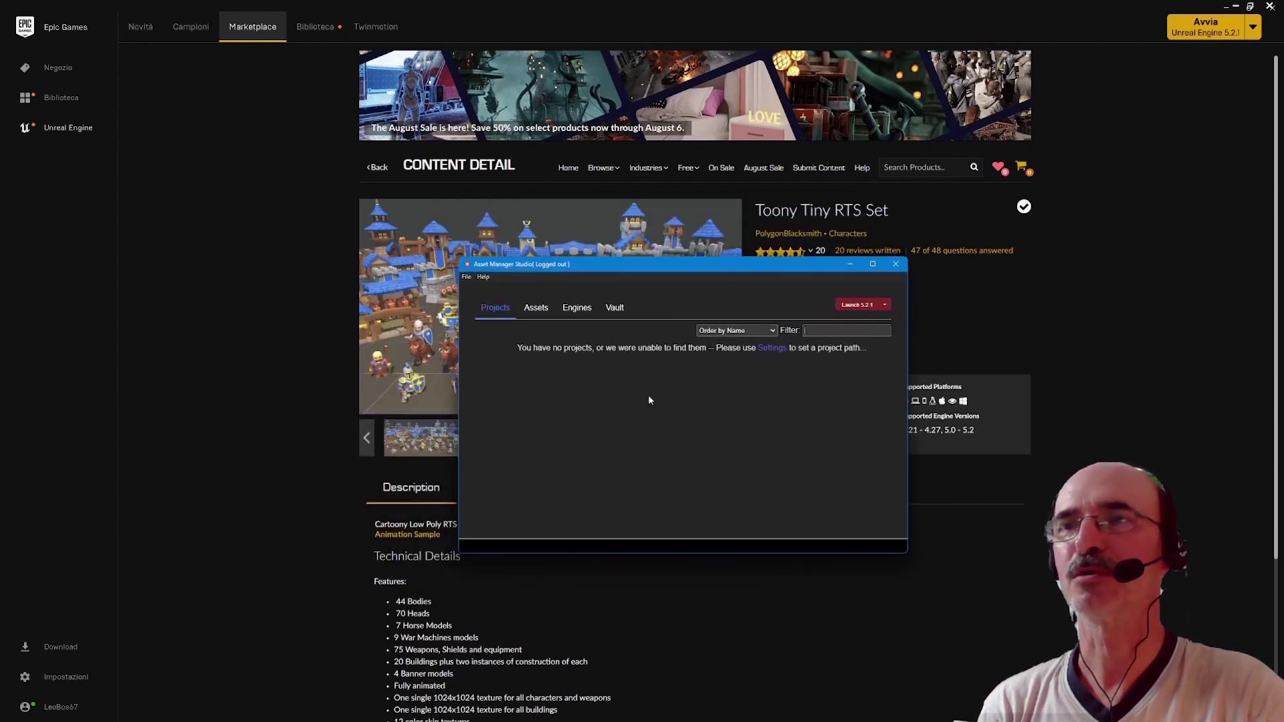
pyautogui.doubleClick(655, 268)
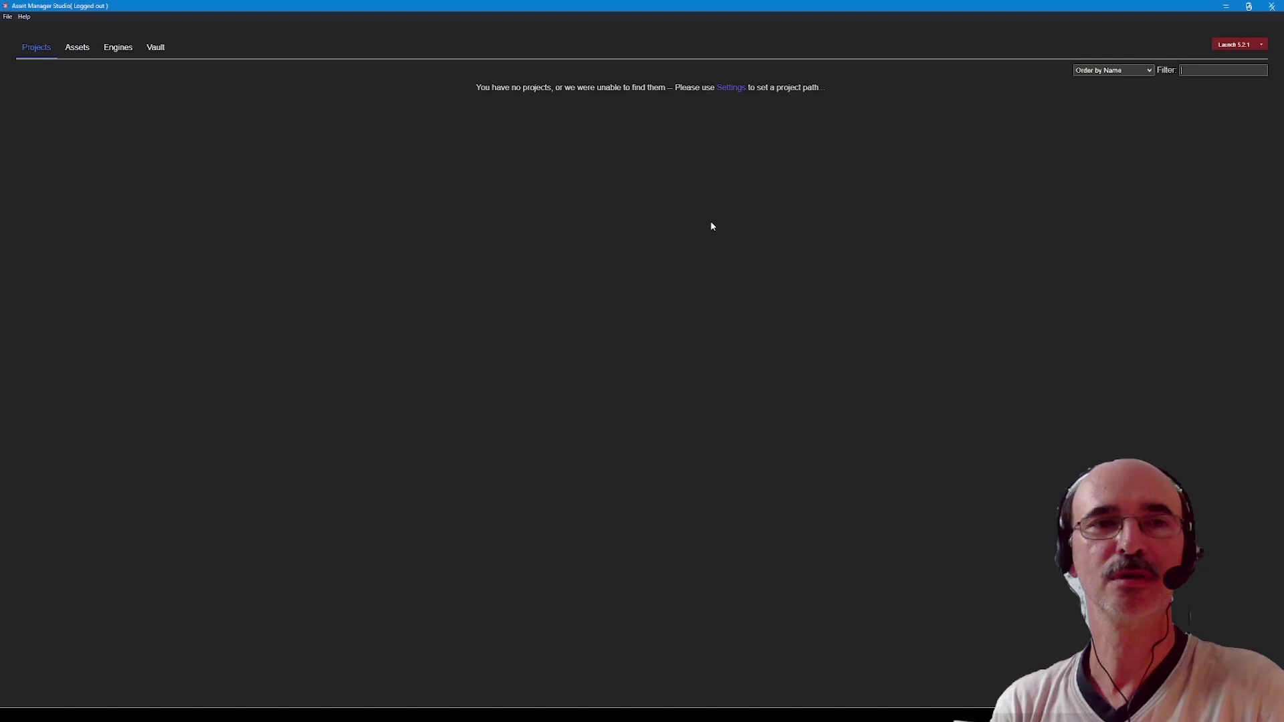
pyautogui.click(738, 88)
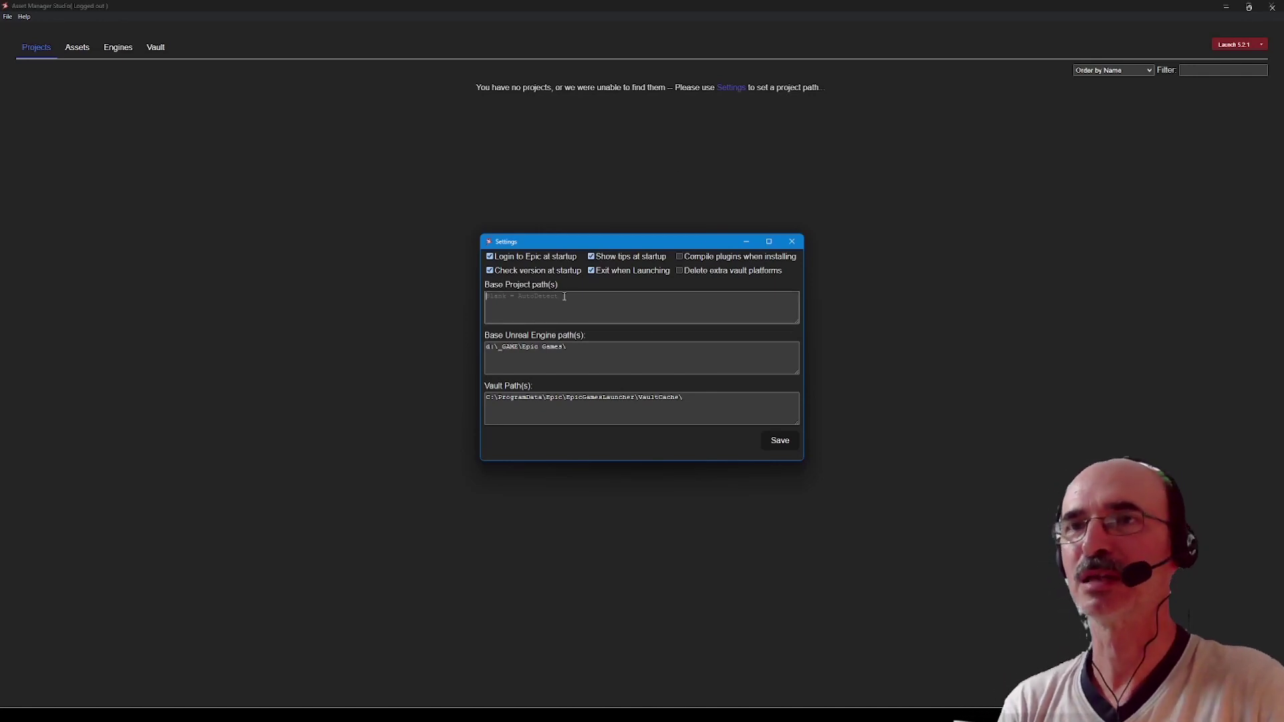
# Start the base project path with 'd:\_PR', then return to the owned assets grid
pyautogui.write('d:\\_')
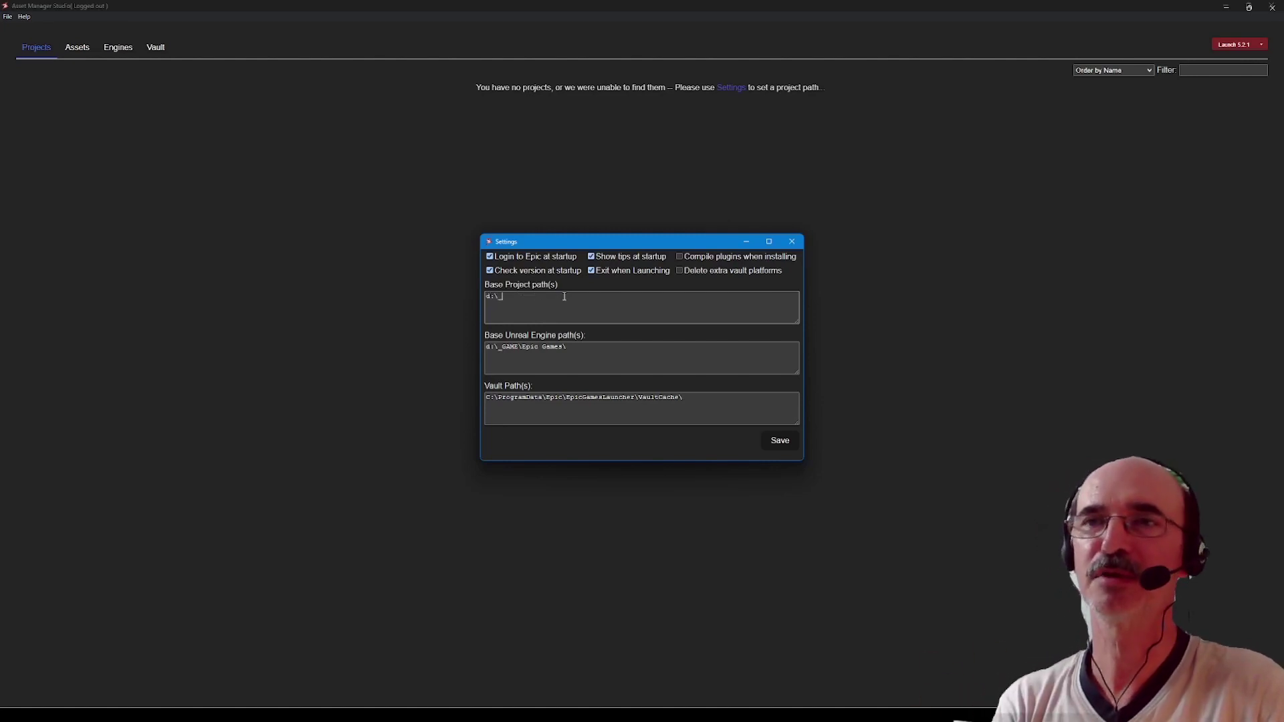
pyautogui.write('PROJ')
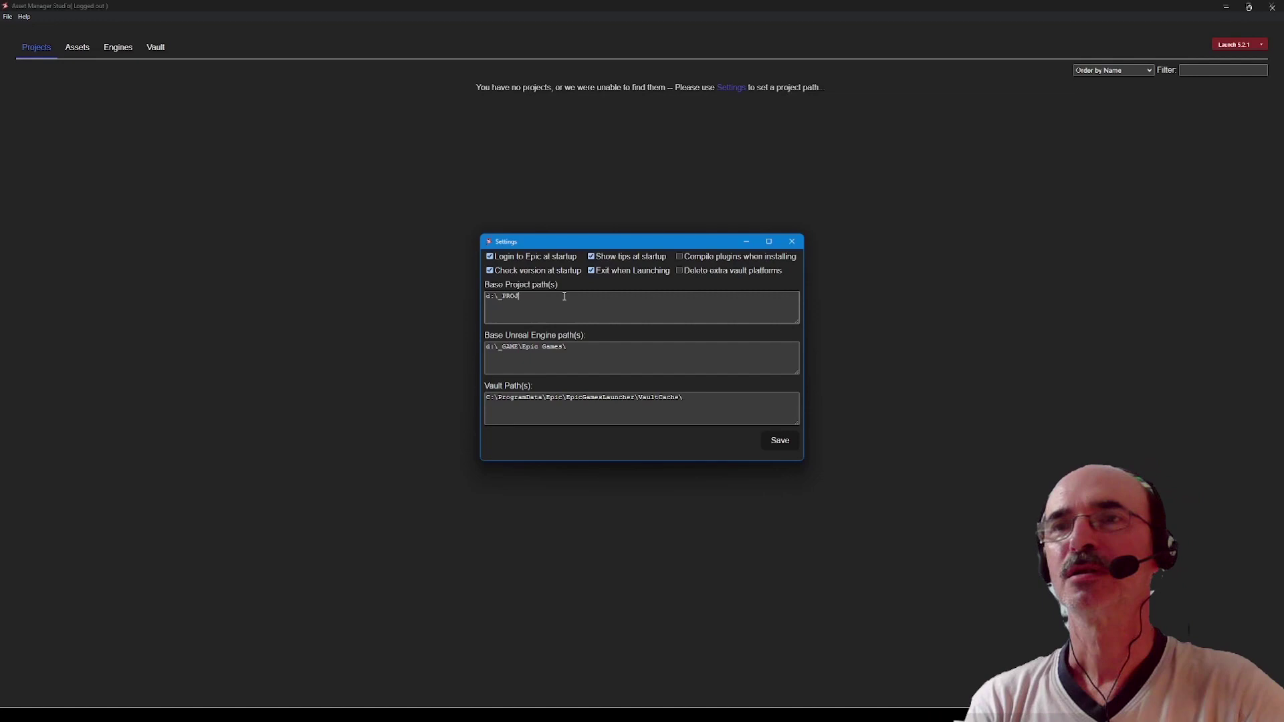
pyautogui.click(77, 48)
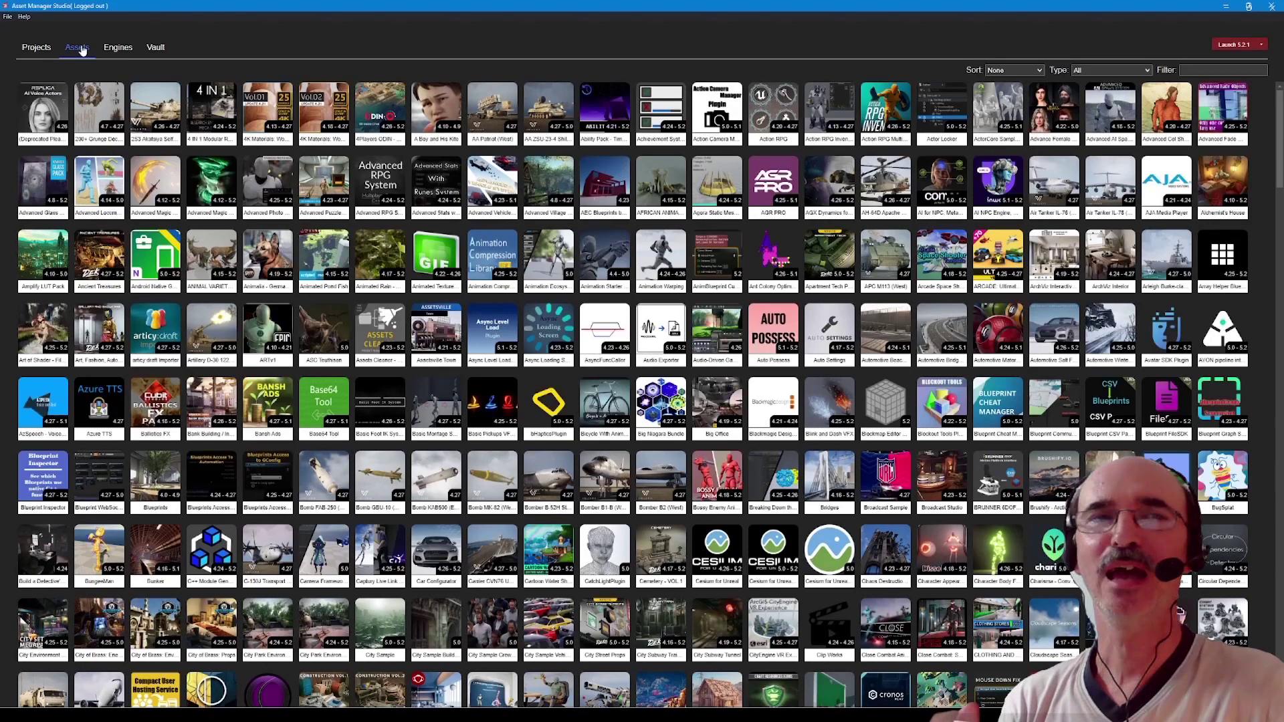
# Filter the assets to 'rts' and open the Toony Tiny RTS Set details
pyautogui.click(1195, 69)
pyautogui.write('rts')
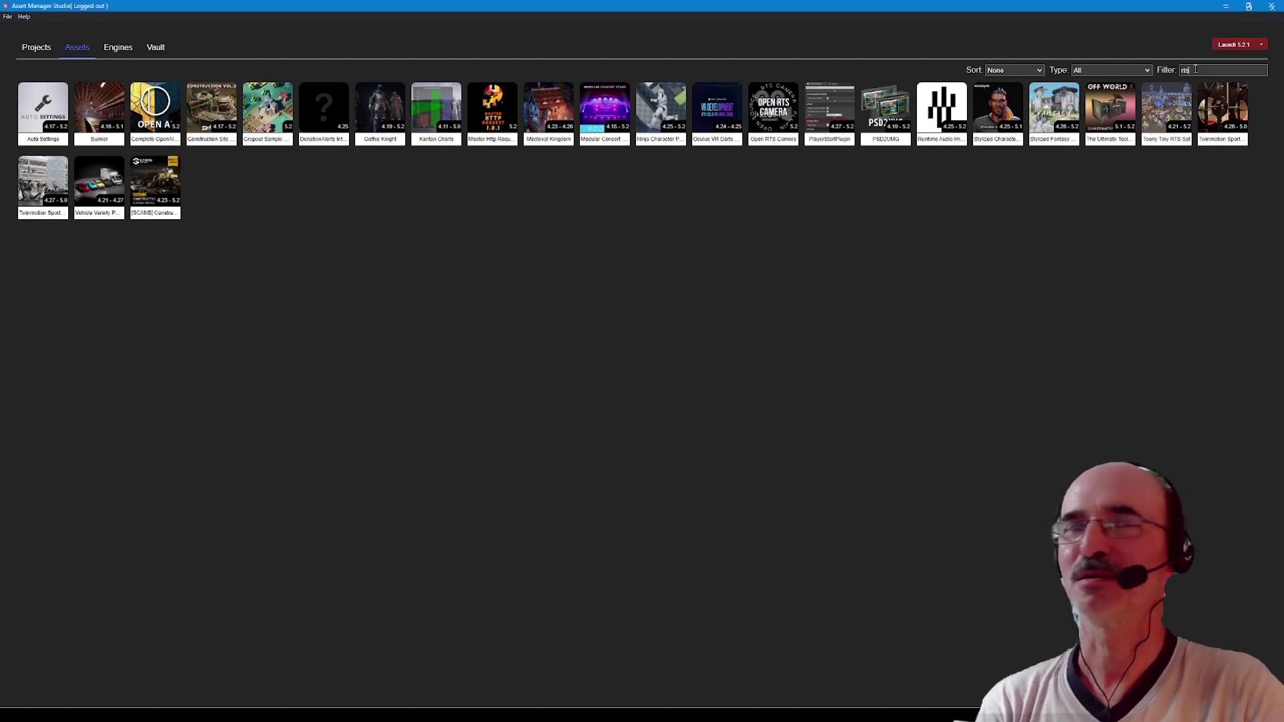
pyautogui.click(1167, 111)
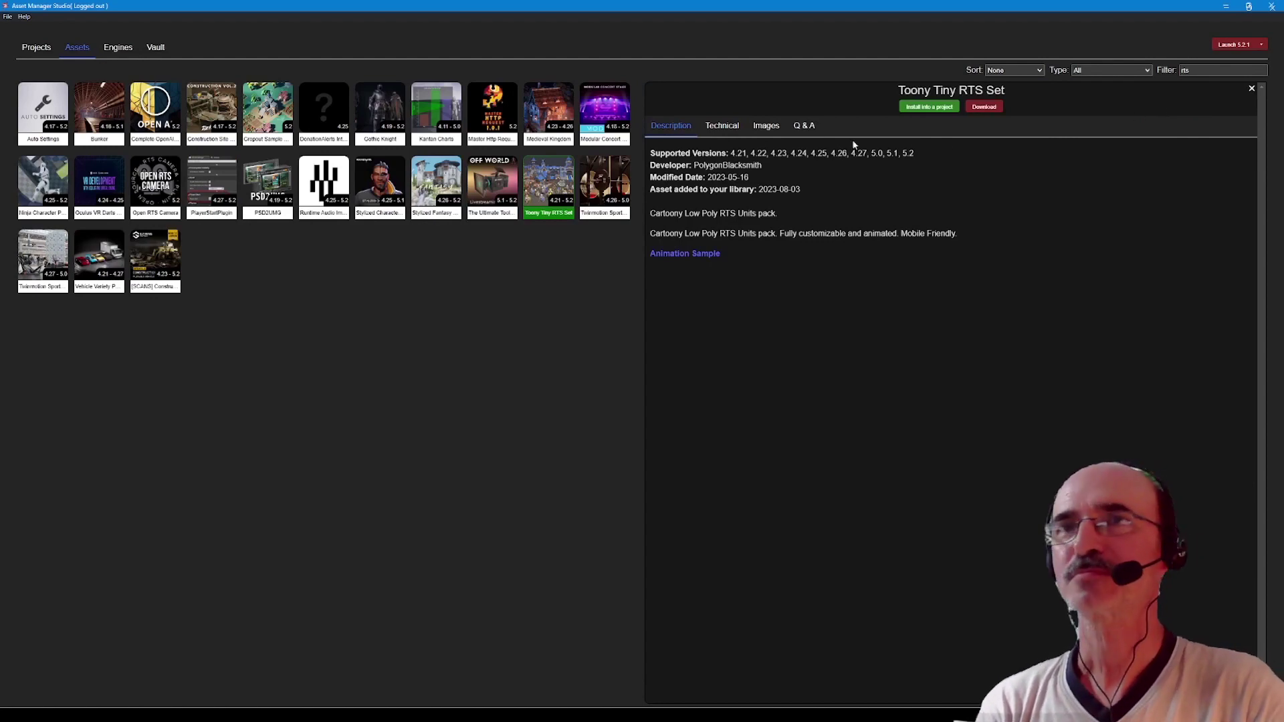
# Review the Toony Tiny RTS Set's technical specs, preview images and Q & A
pyautogui.click(721, 127)
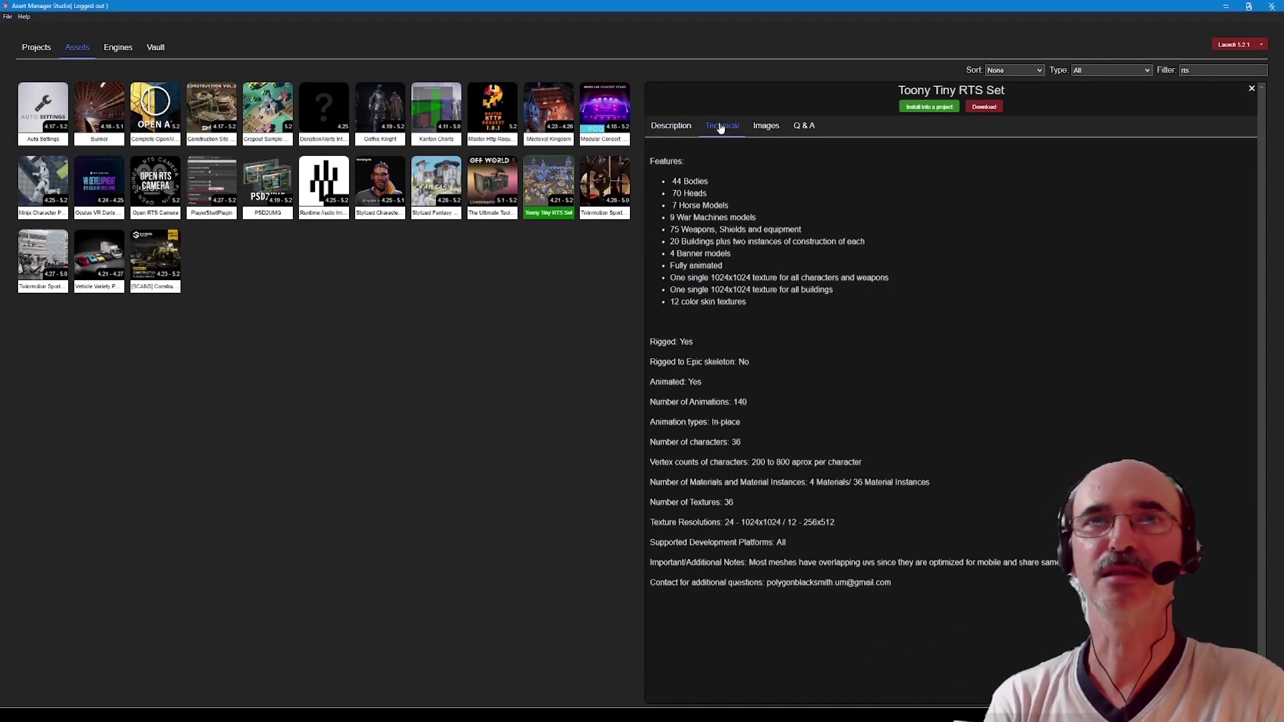
pyautogui.click(773, 131)
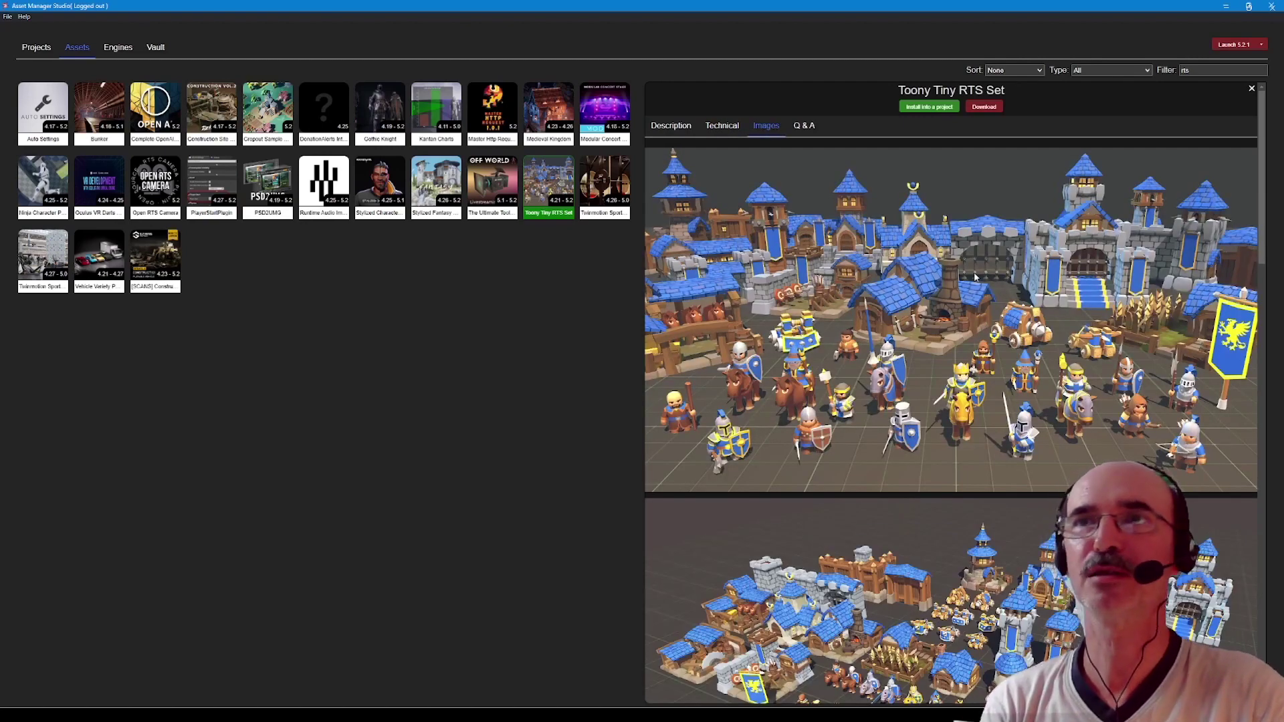
pyautogui.scroll(-10, 974, 276)
pyautogui.scroll(-3, 974, 276)
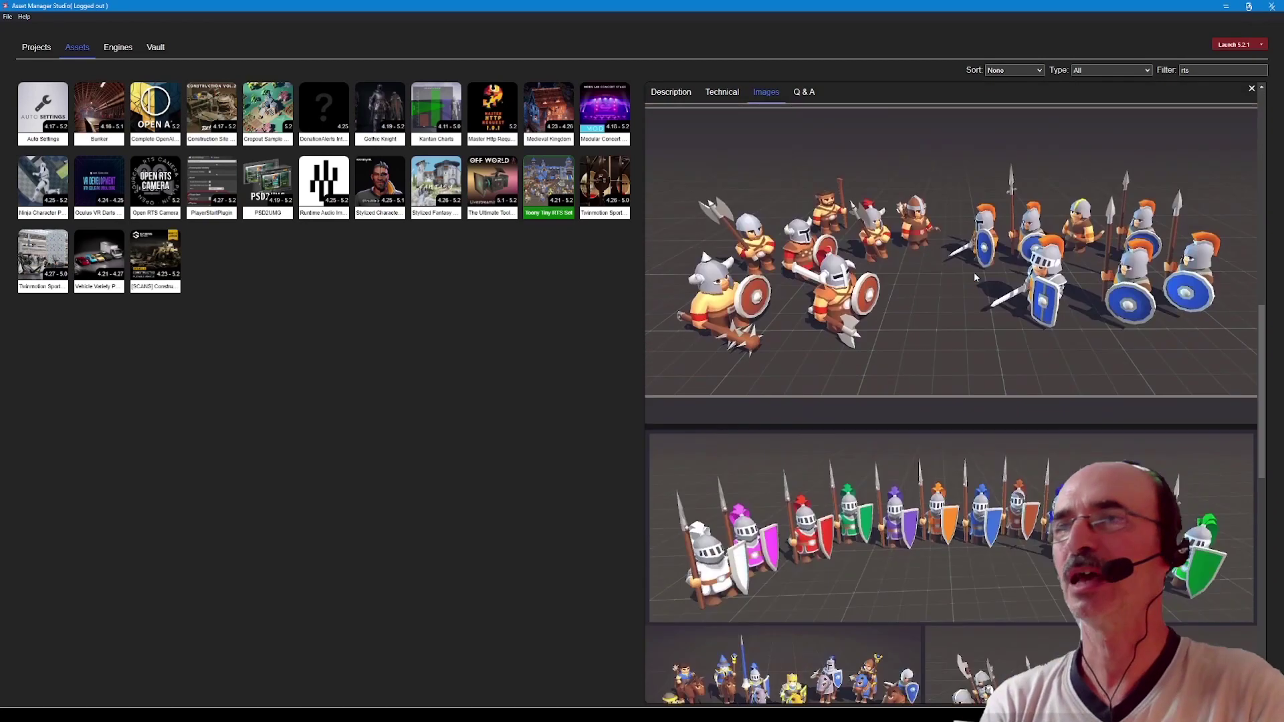
pyautogui.scroll(-5, 974, 276)
pyautogui.scroll(-5, 974, 276)
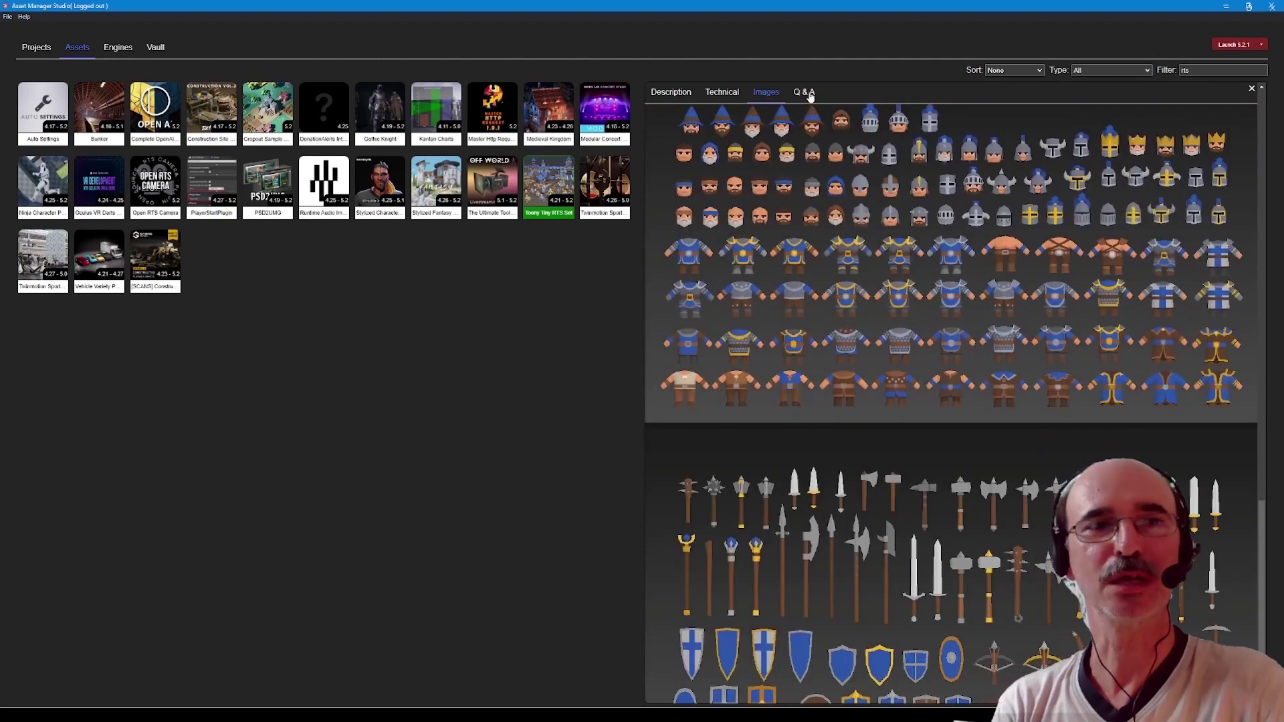
pyautogui.click(806, 92)
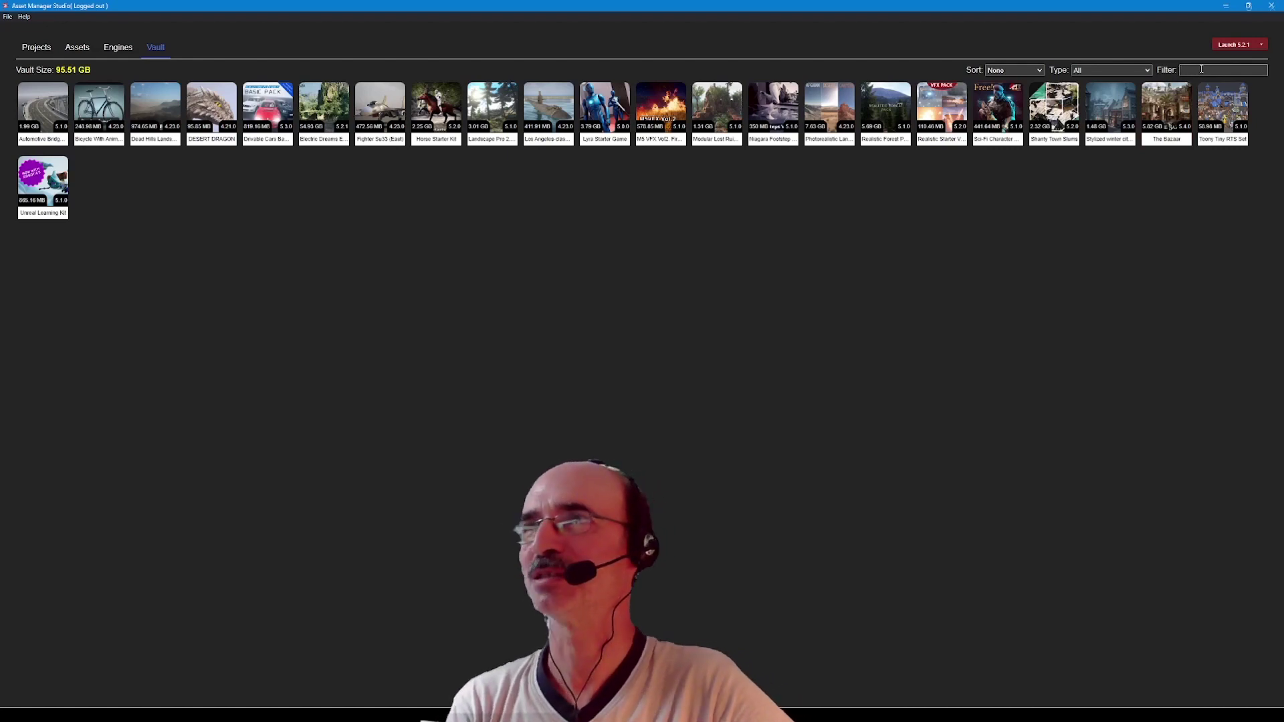
# View Sci-Fi Character 08 and DESERT DRAGON, check Unreal and UEFN engine settings, return to Assets
pyautogui.click(1004, 113)
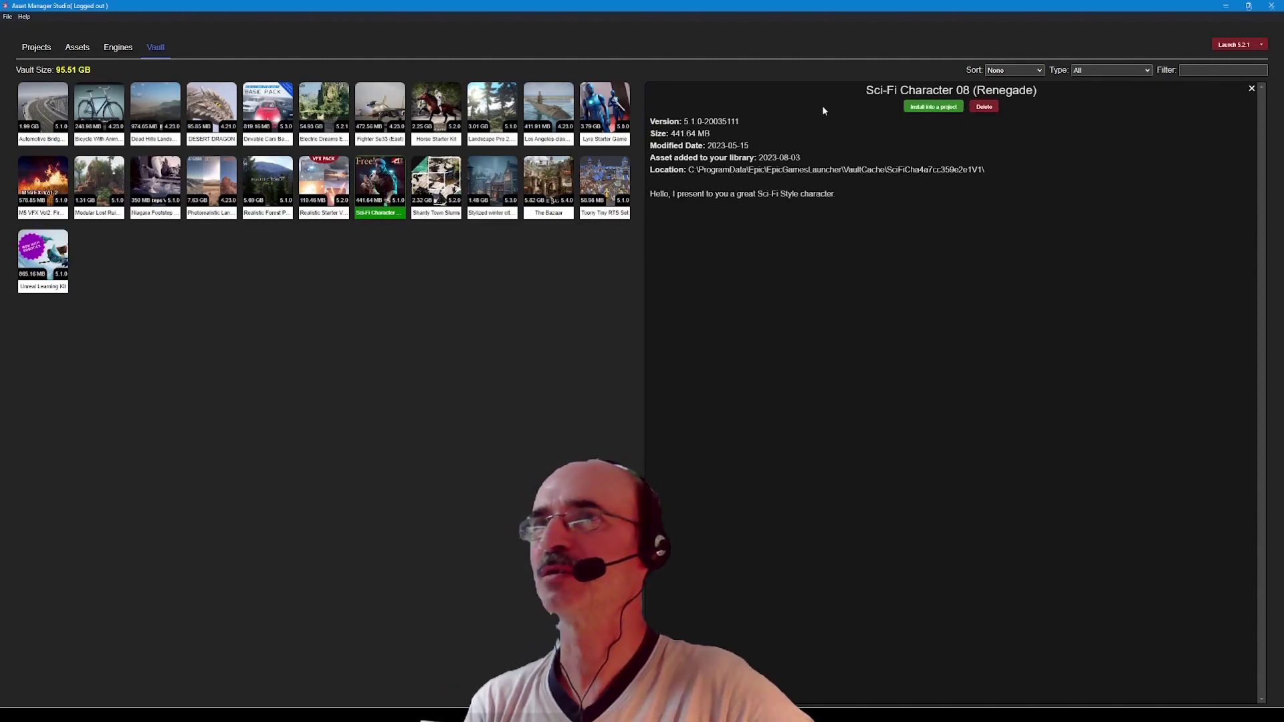
pyautogui.click(216, 102)
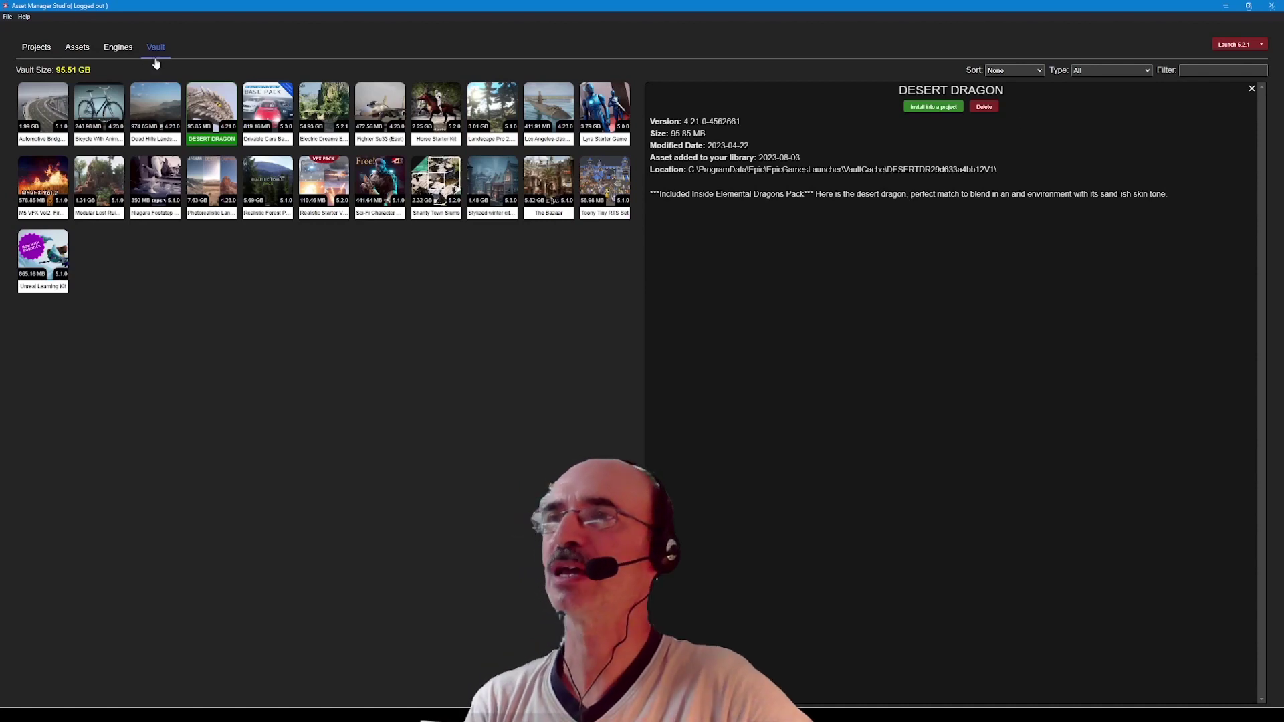
pyautogui.click(125, 50)
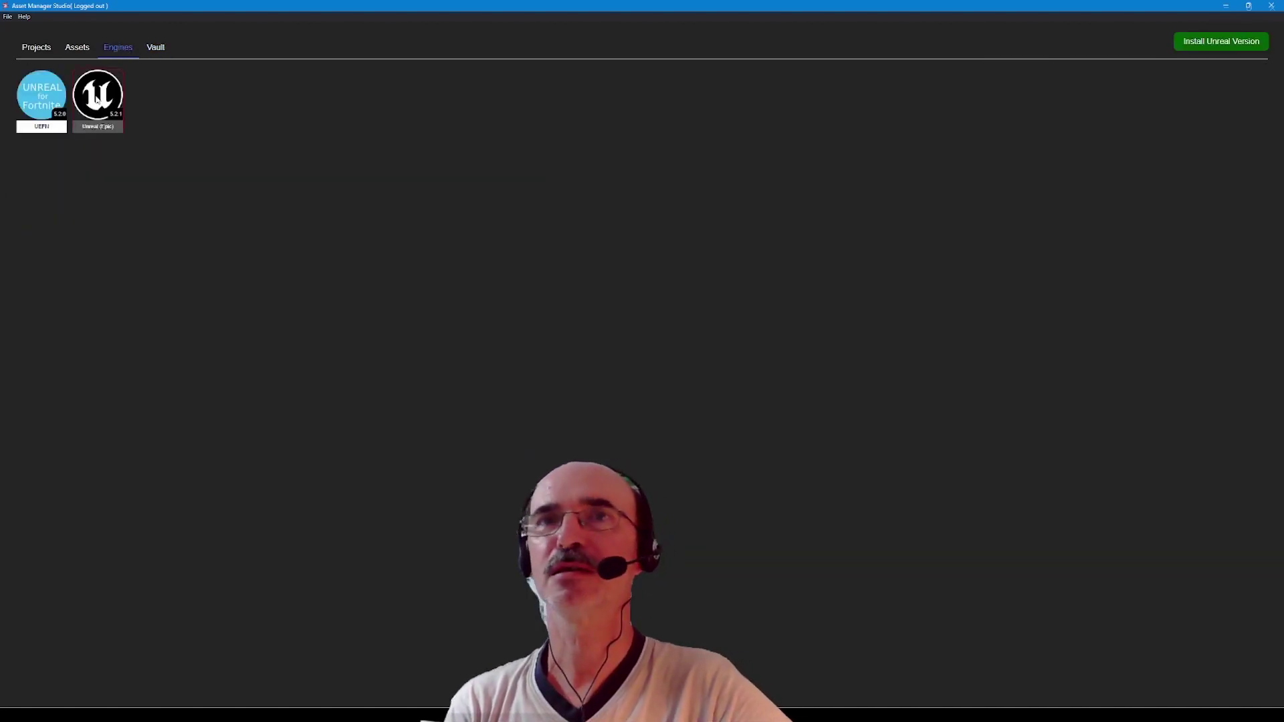
pyautogui.click(97, 99)
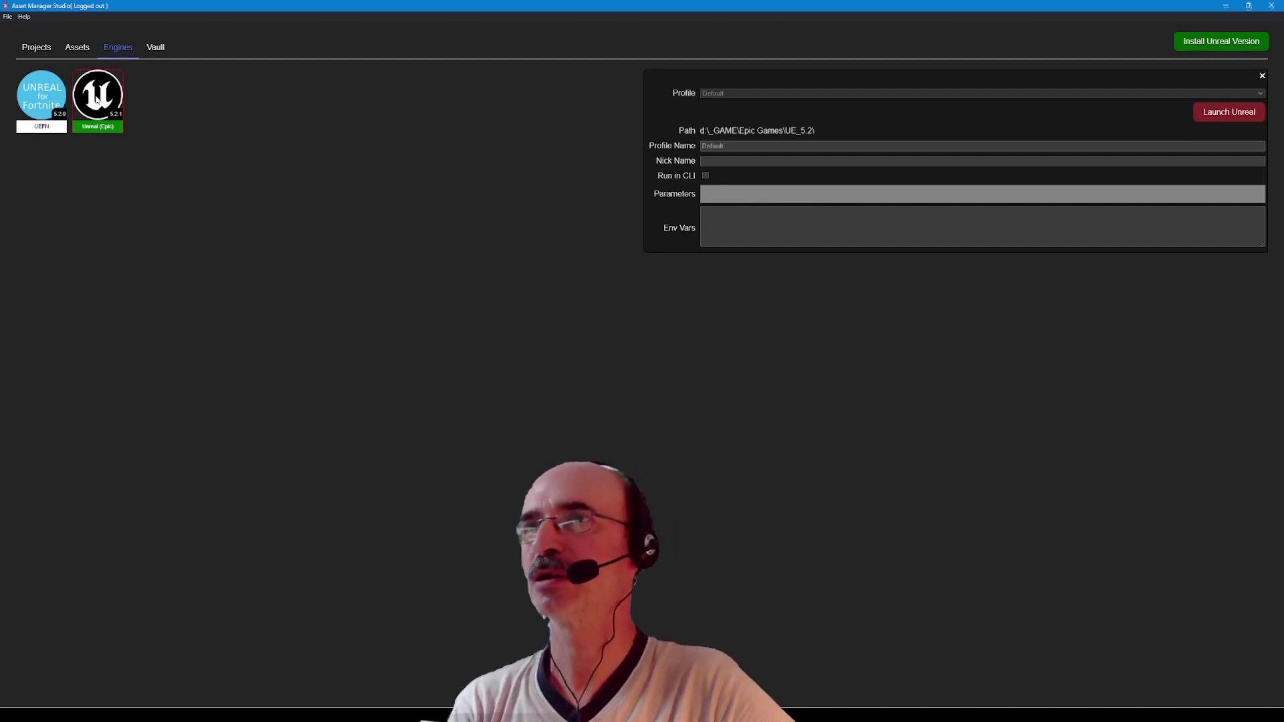
pyautogui.click(44, 104)
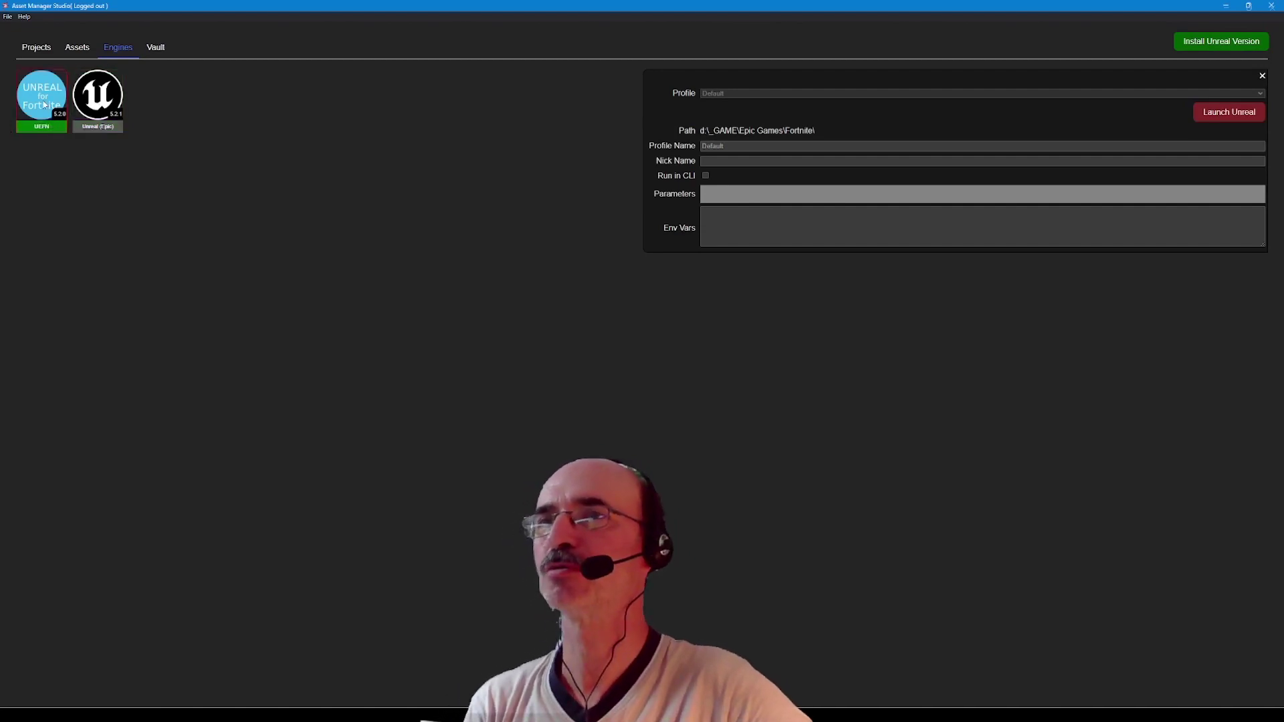
pyautogui.click(76, 48)
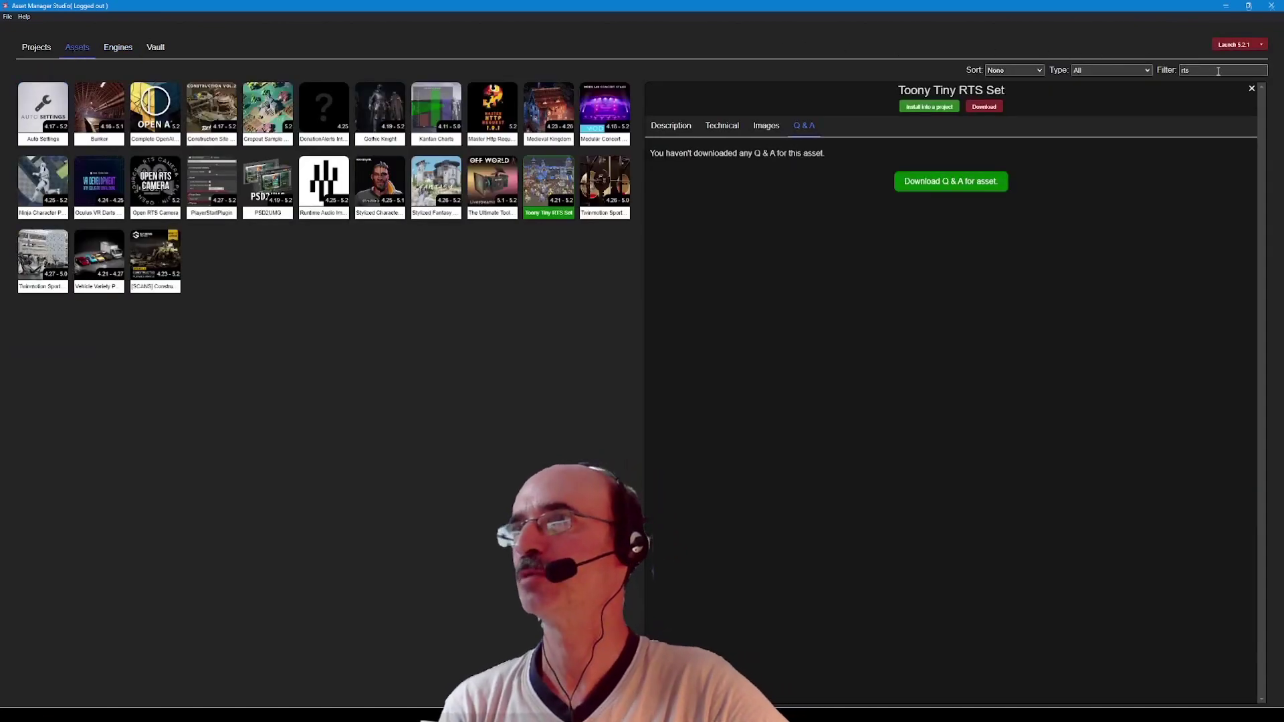
# Clear the 'rts' filter and switch the Type filter from Plugins to Projects
pyautogui.press('BackSpace')
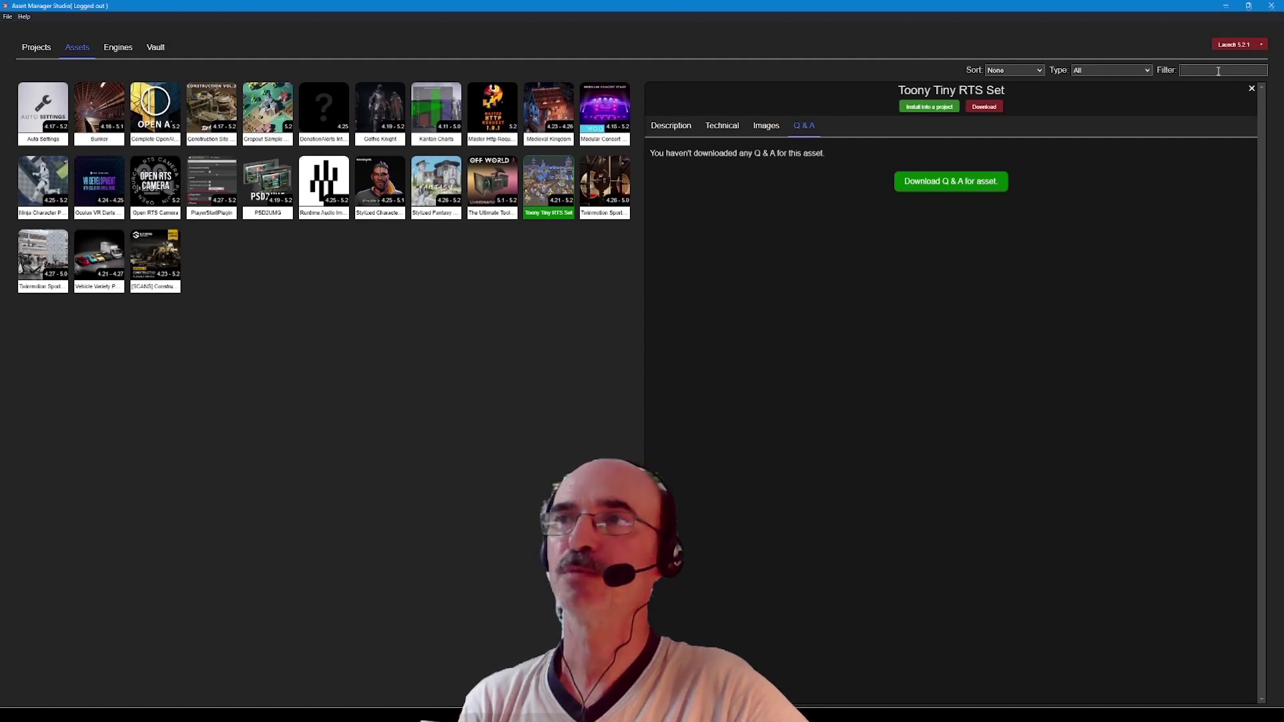
pyautogui.click(1039, 71)
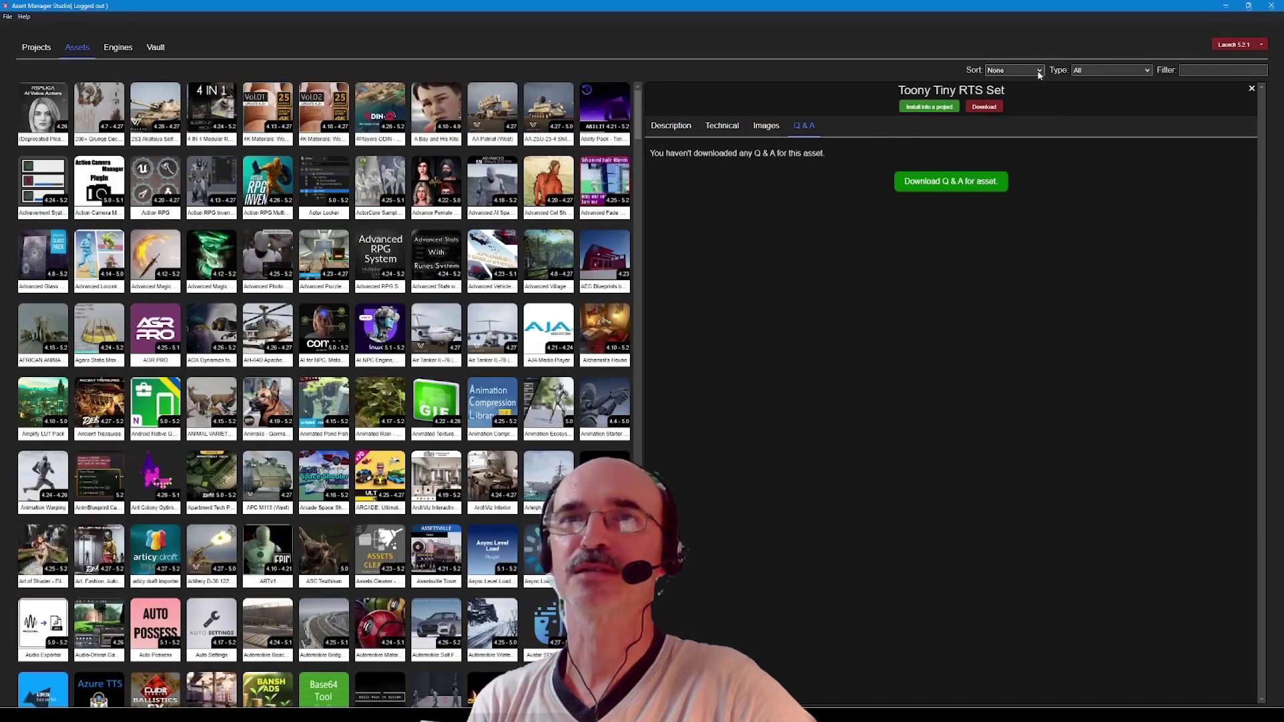
pyautogui.click(1148, 71)
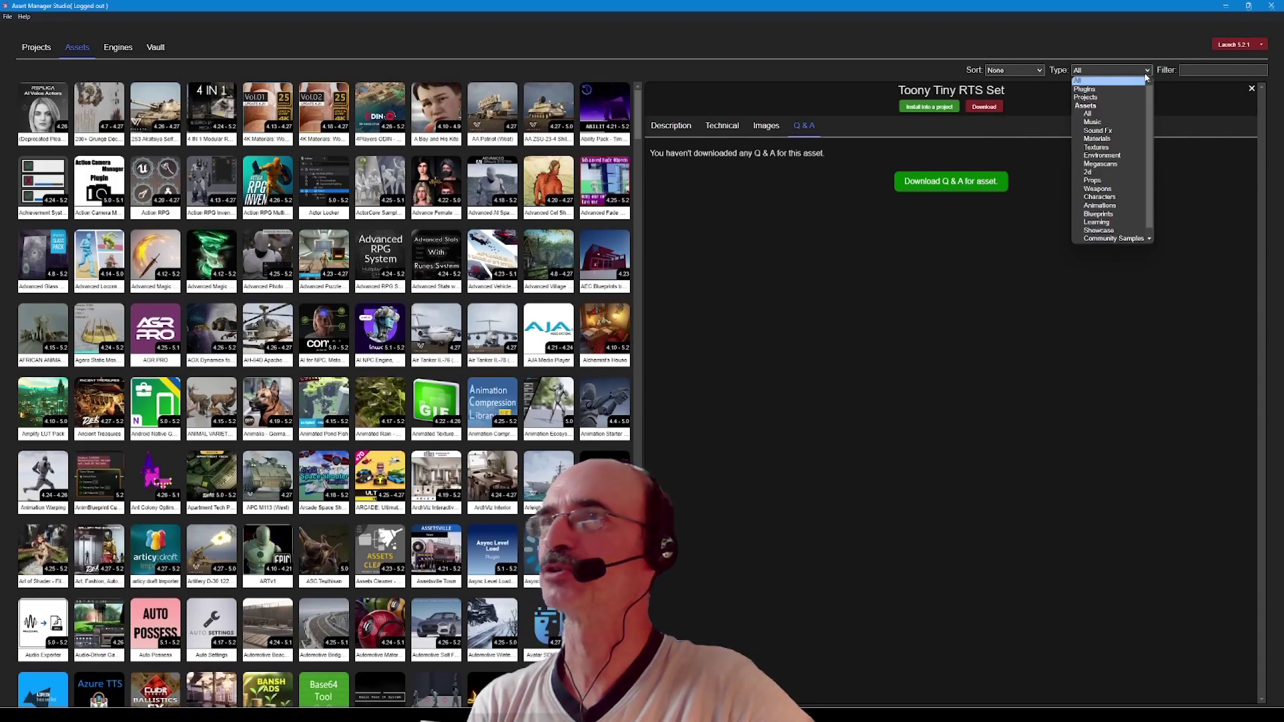
pyautogui.click(1113, 89)
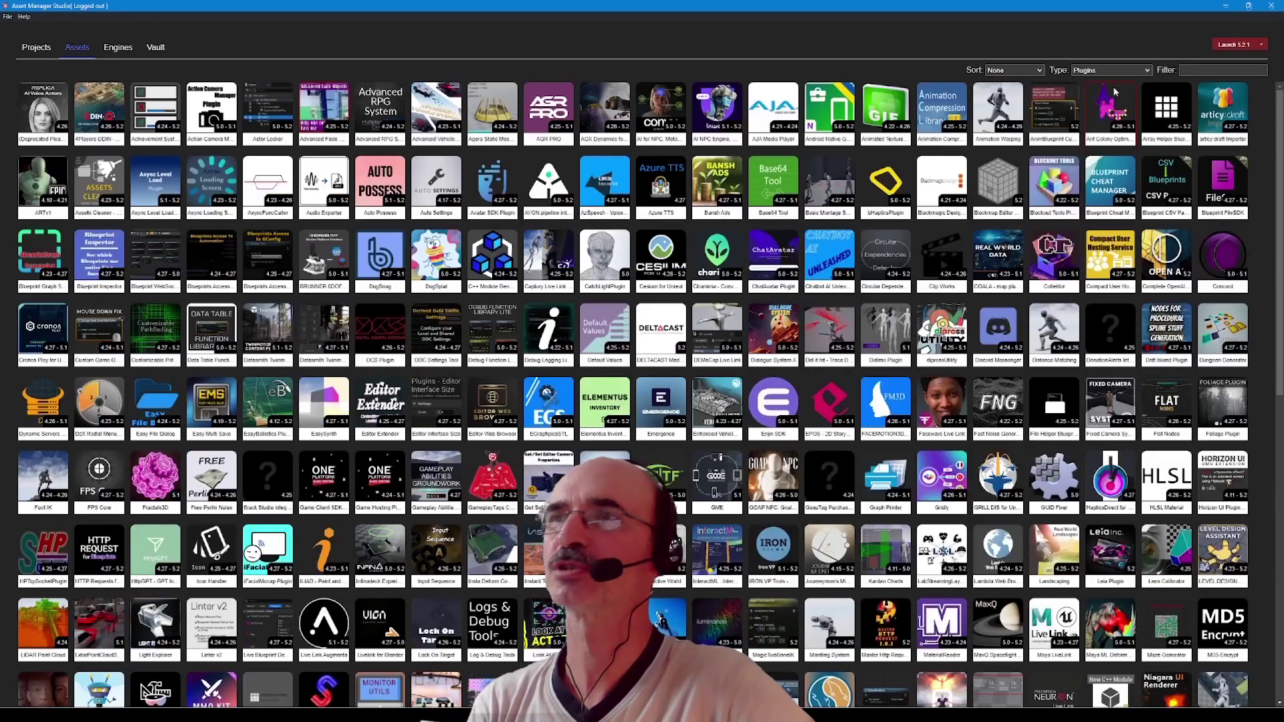
pyautogui.scroll(-5, 1114, 91)
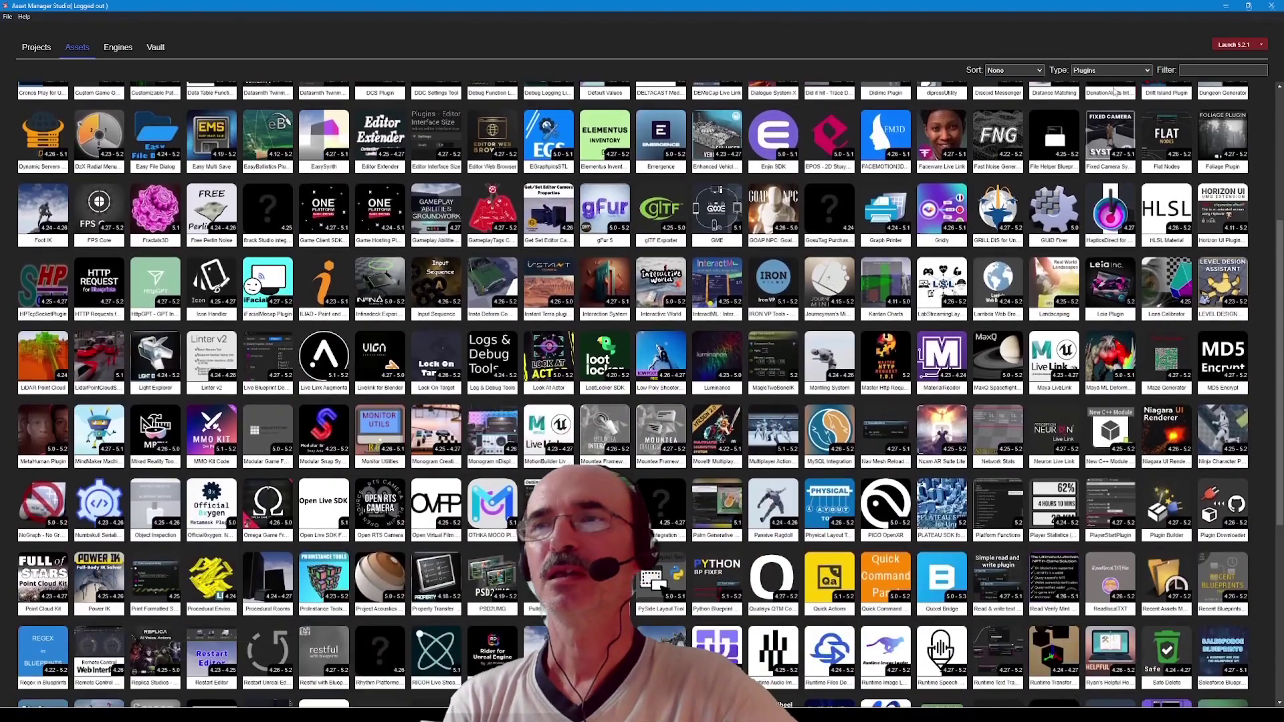
pyautogui.scroll(-3, 1114, 92)
pyautogui.click(1147, 70)
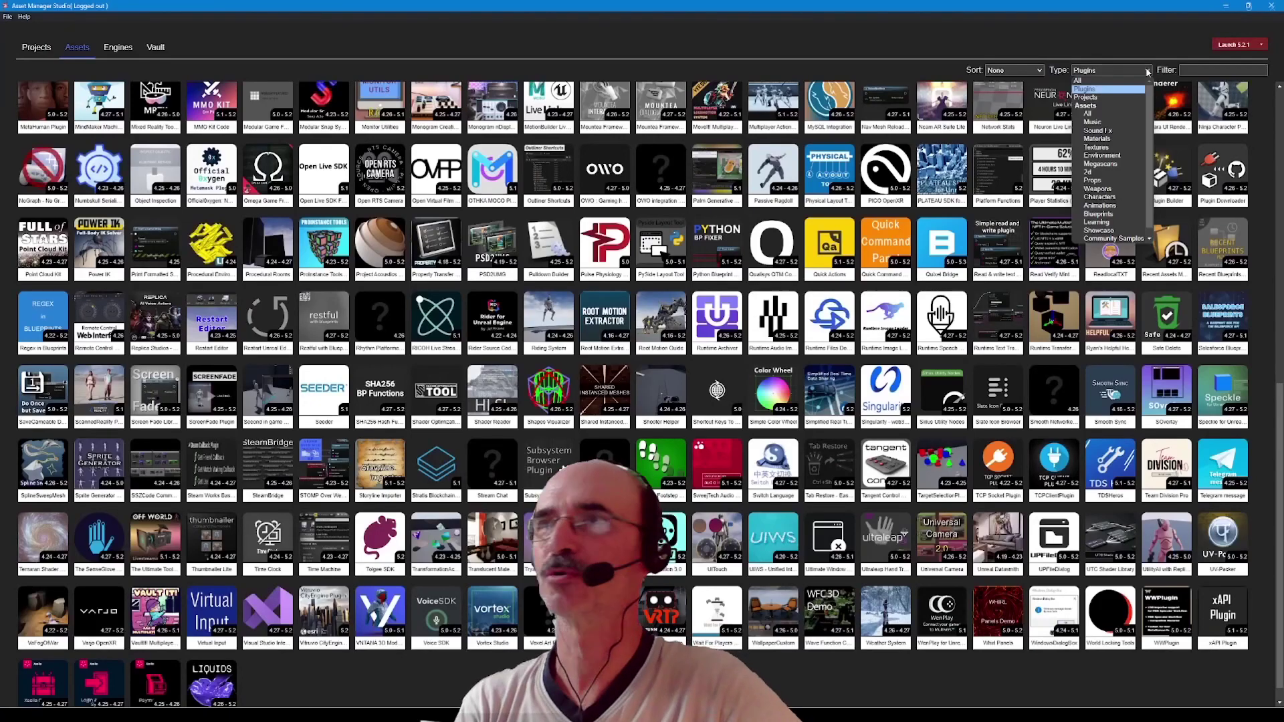
pyautogui.click(1109, 100)
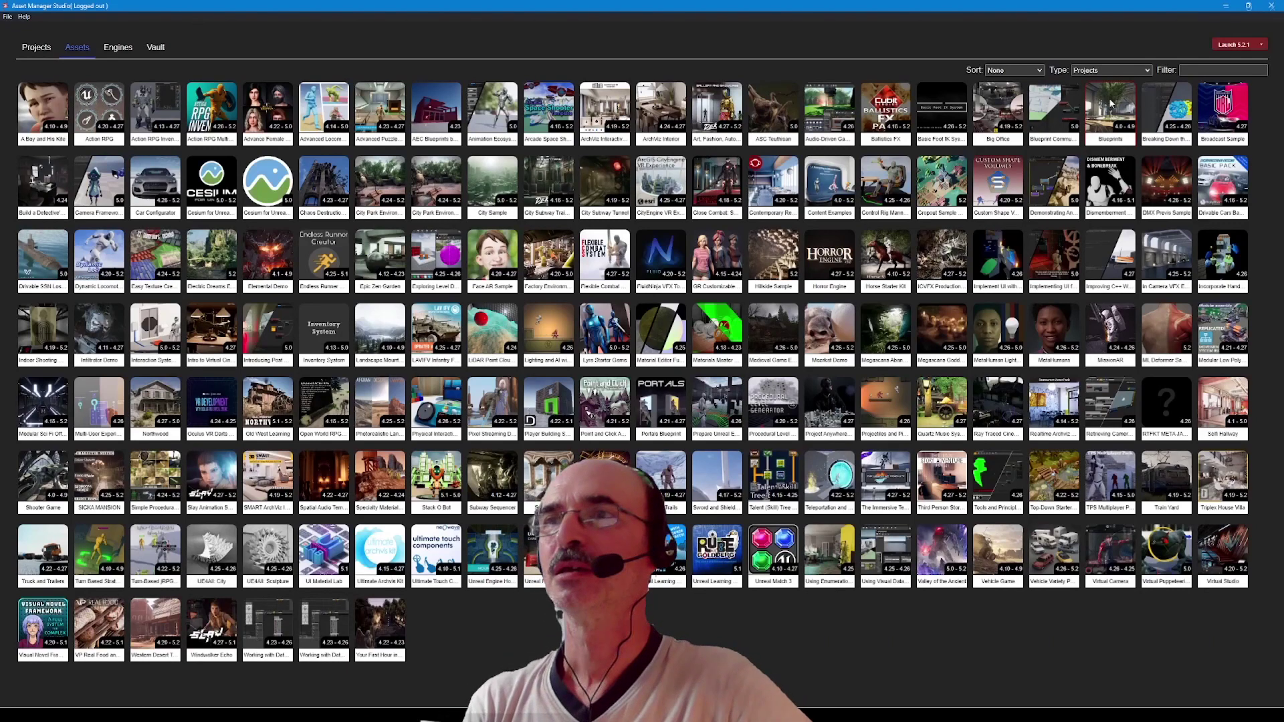
# Filter the library to Megascans, then to the Weapons type
pyautogui.click(1148, 70)
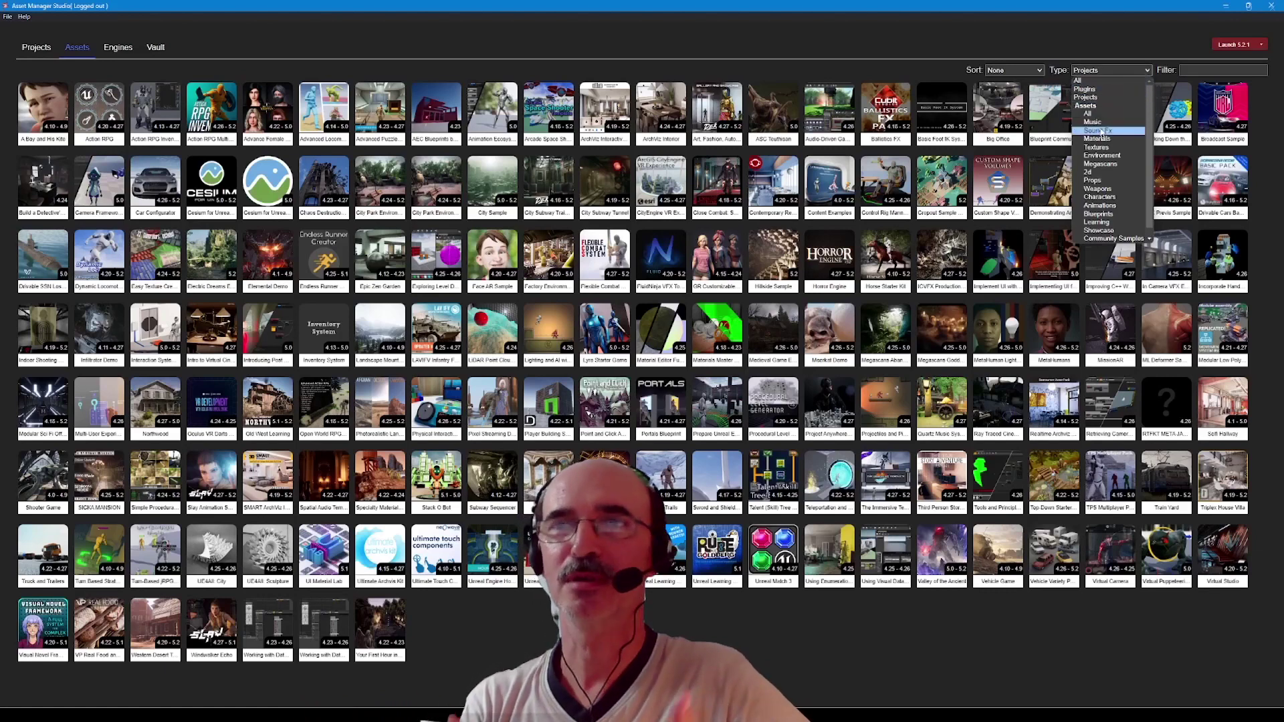
pyautogui.click(1097, 164)
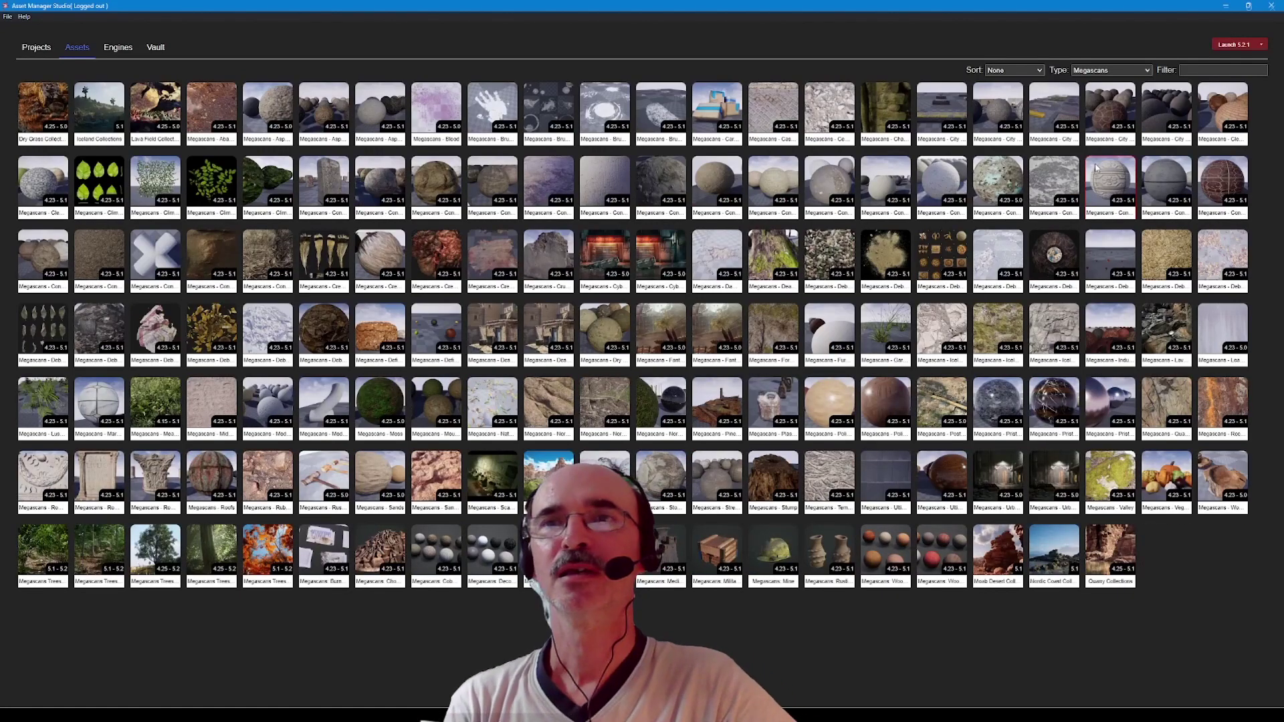
pyautogui.click(1127, 71)
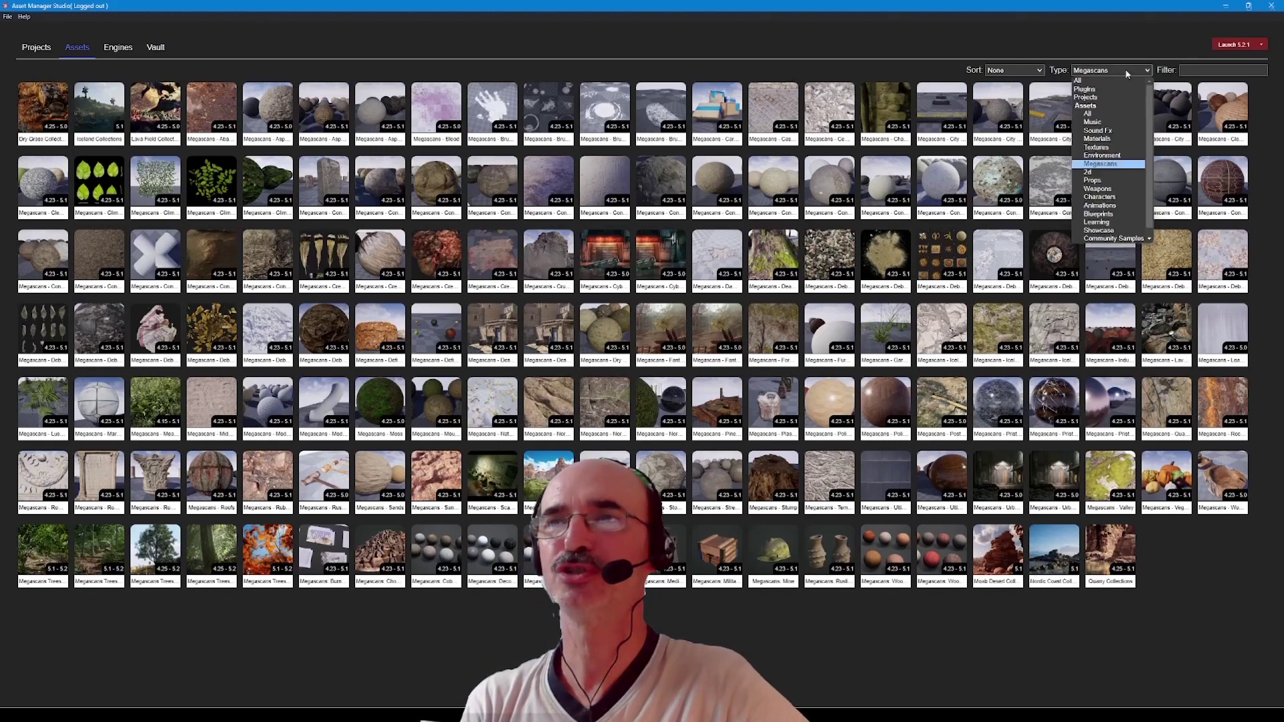
pyautogui.click(1118, 189)
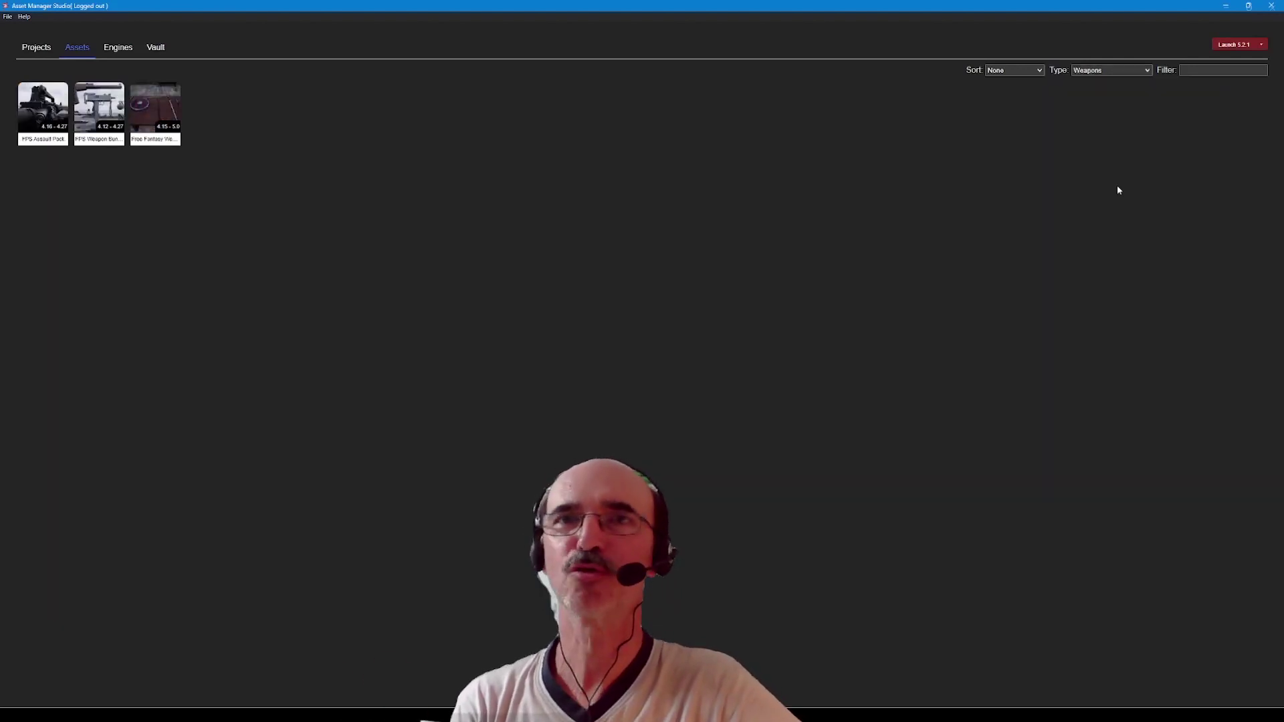
# Scroll through the FPS Assault Pack's screenshots
pyautogui.click(42, 114)
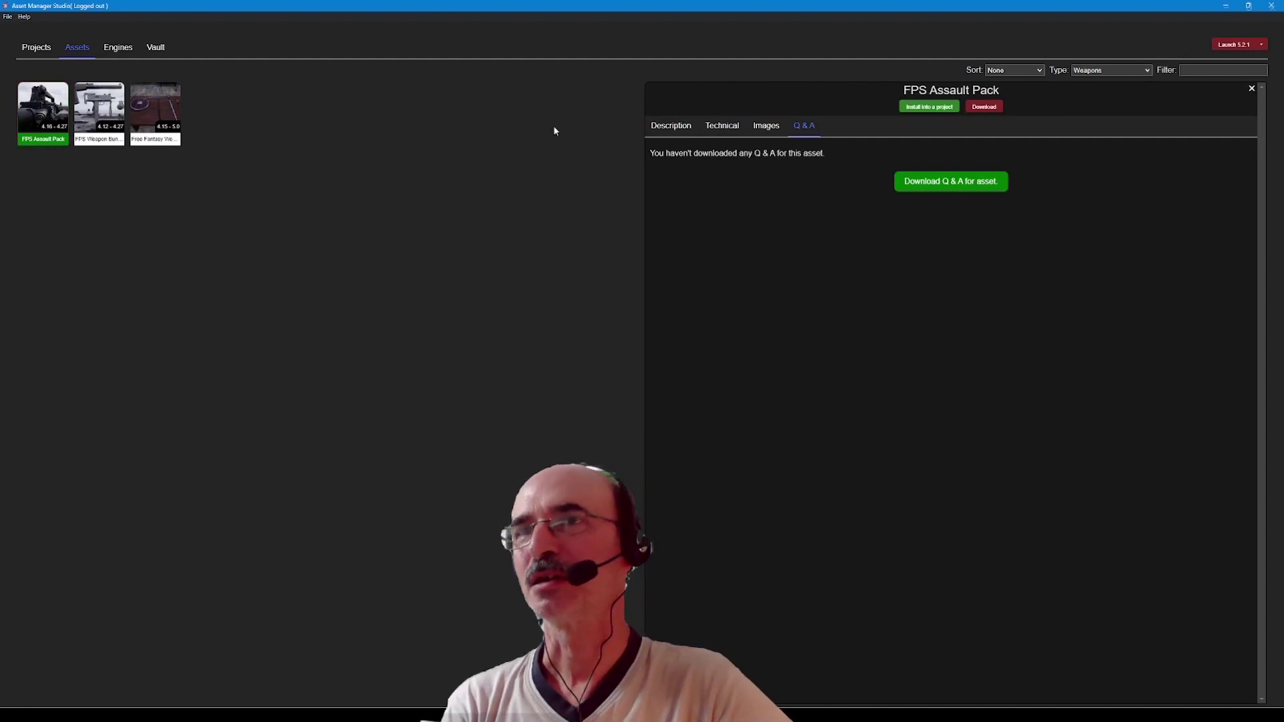
pyautogui.click(766, 127)
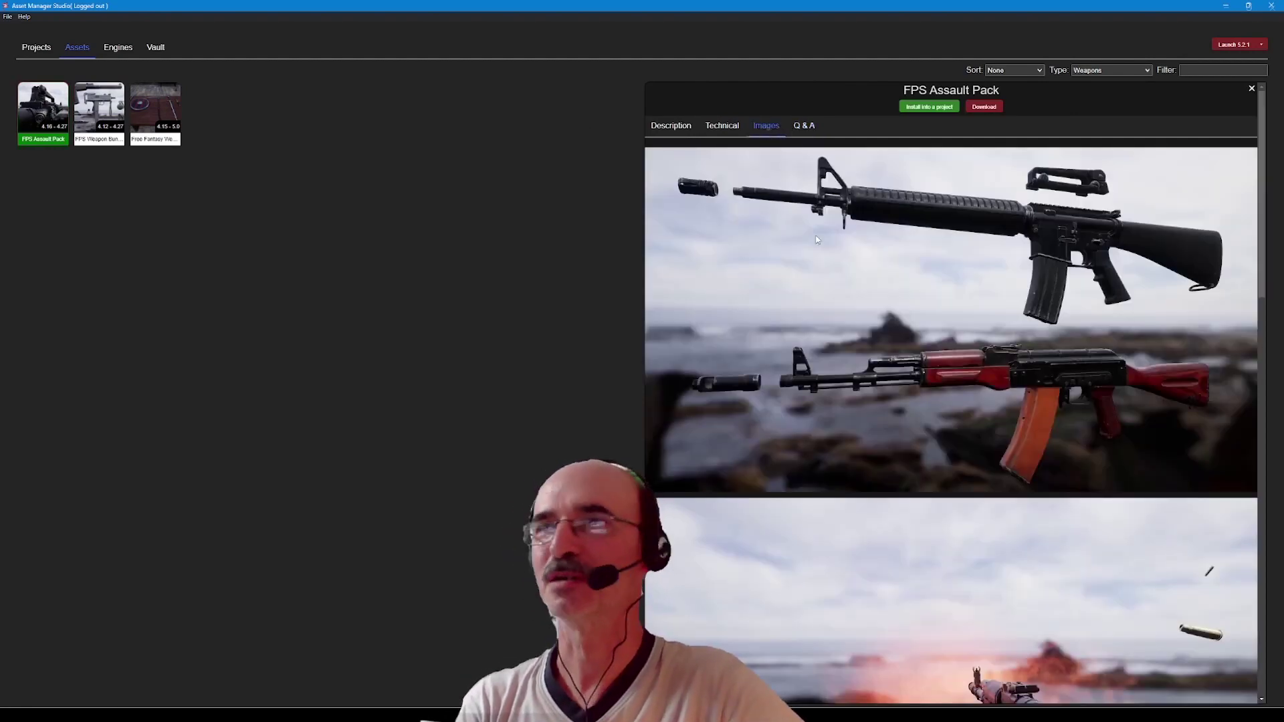
pyautogui.scroll(-2, 816, 239)
pyautogui.scroll(-1, 816, 239)
pyautogui.scroll(-5, 816, 239)
pyautogui.scroll(-2, 816, 240)
pyautogui.scroll(-4, 815, 240)
pyautogui.scroll(-2, 815, 240)
pyautogui.scroll(-2, 816, 239)
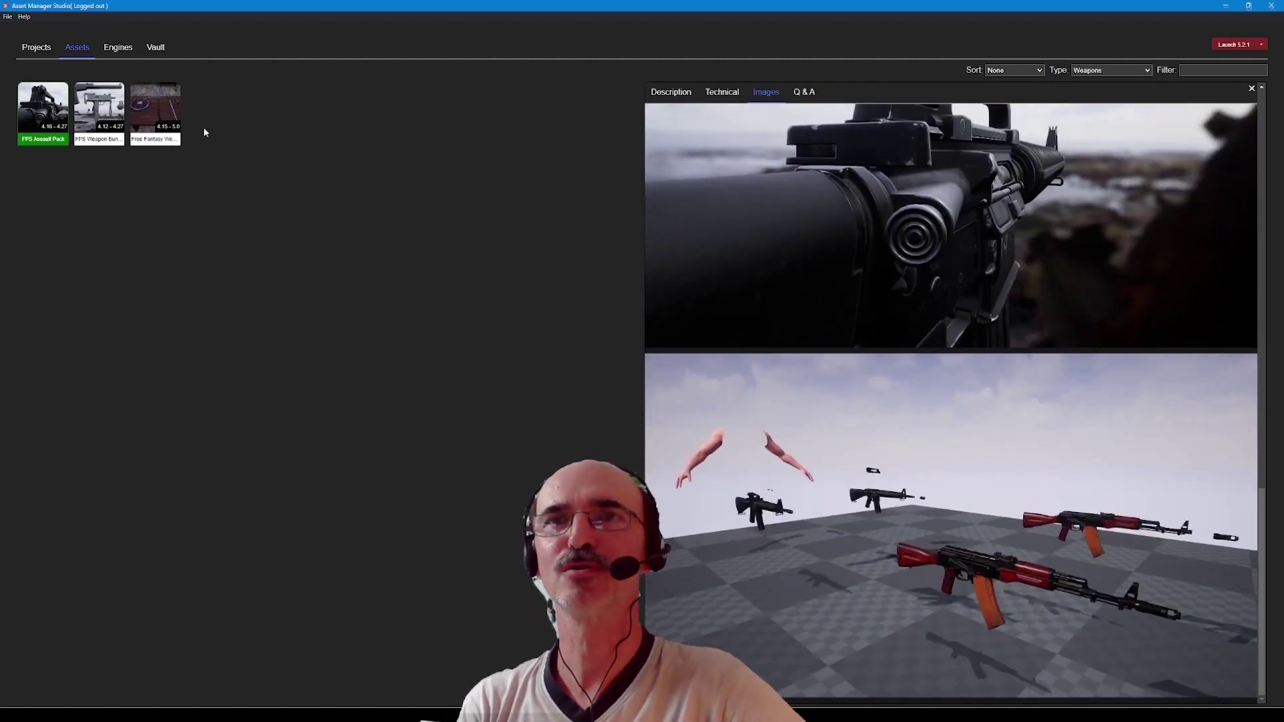
# Open the FPS Weapon Bundle details and scroll through its images
pyautogui.click(94, 114)
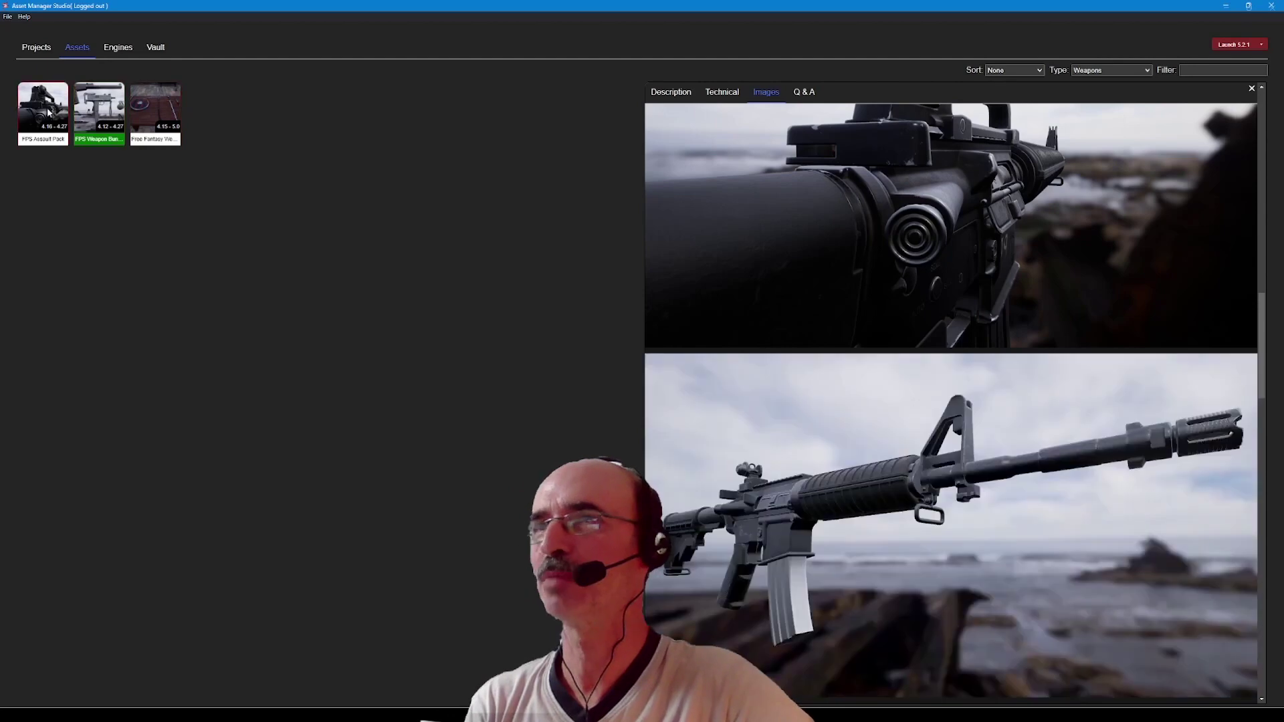
pyautogui.scroll(3, 799, 172)
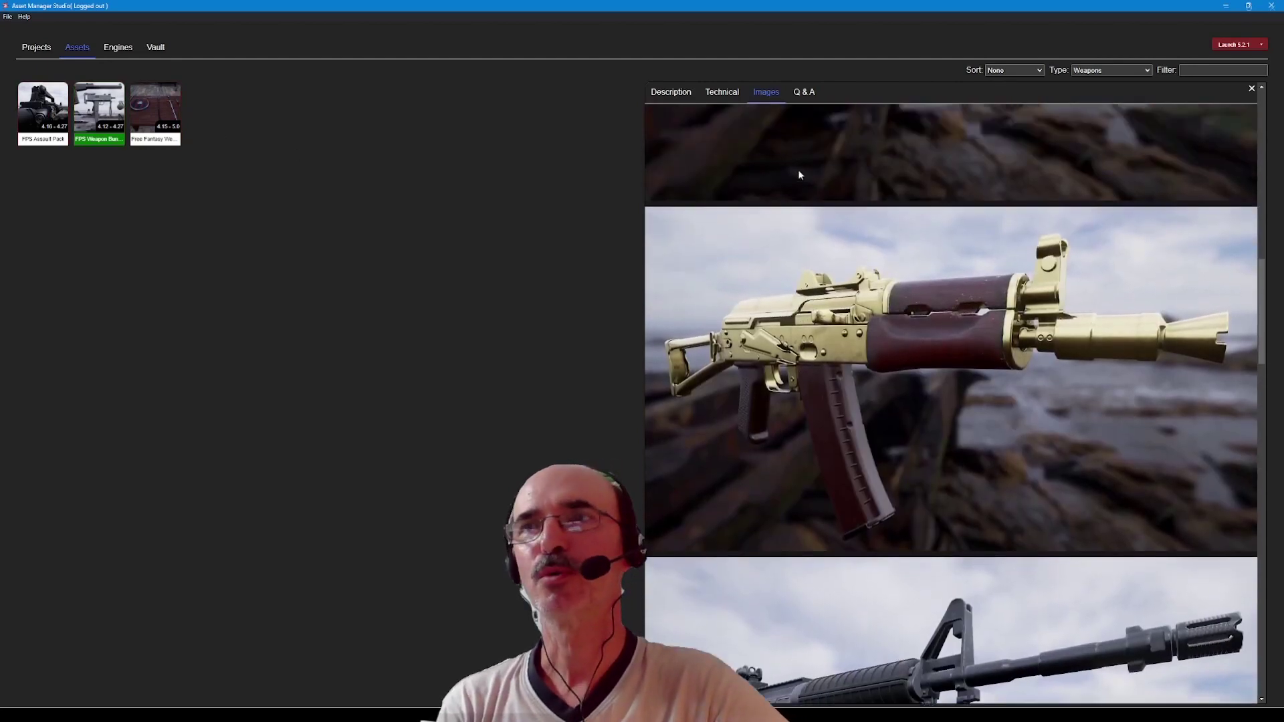
pyautogui.scroll(5, 799, 173)
pyautogui.scroll(2, 800, 176)
pyautogui.scroll(3, 800, 175)
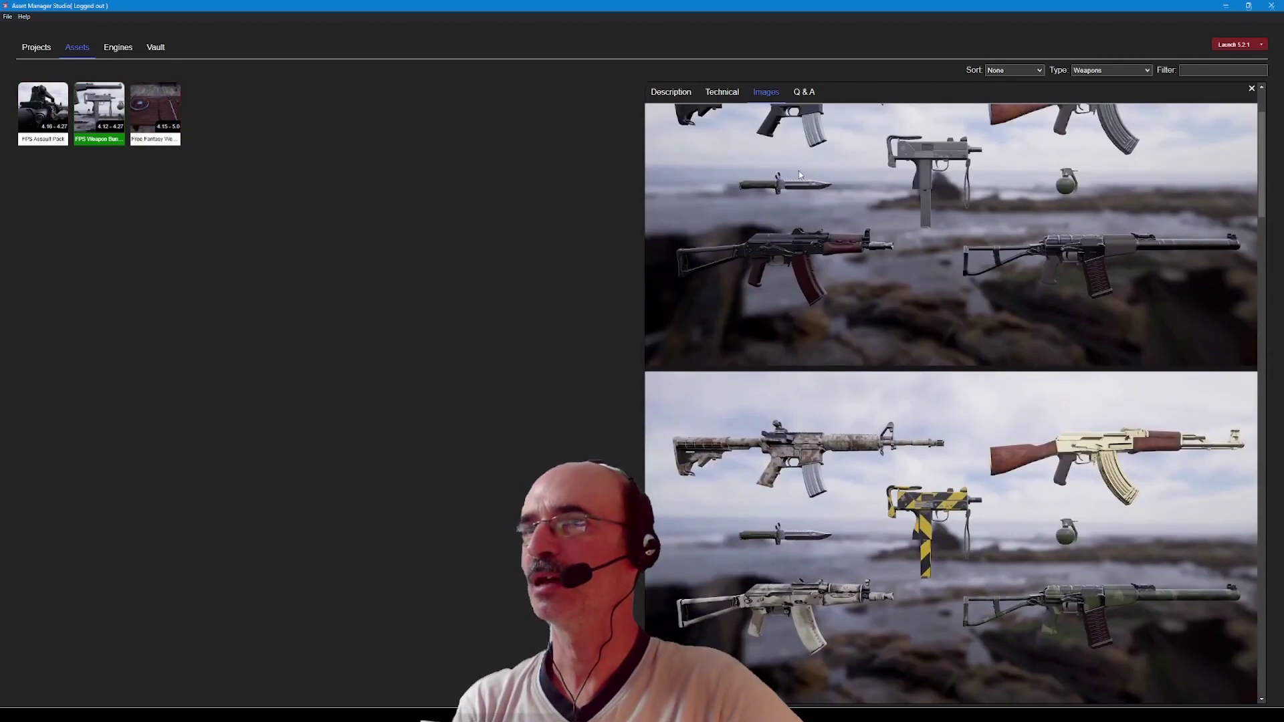
pyautogui.scroll(2, 798, 172)
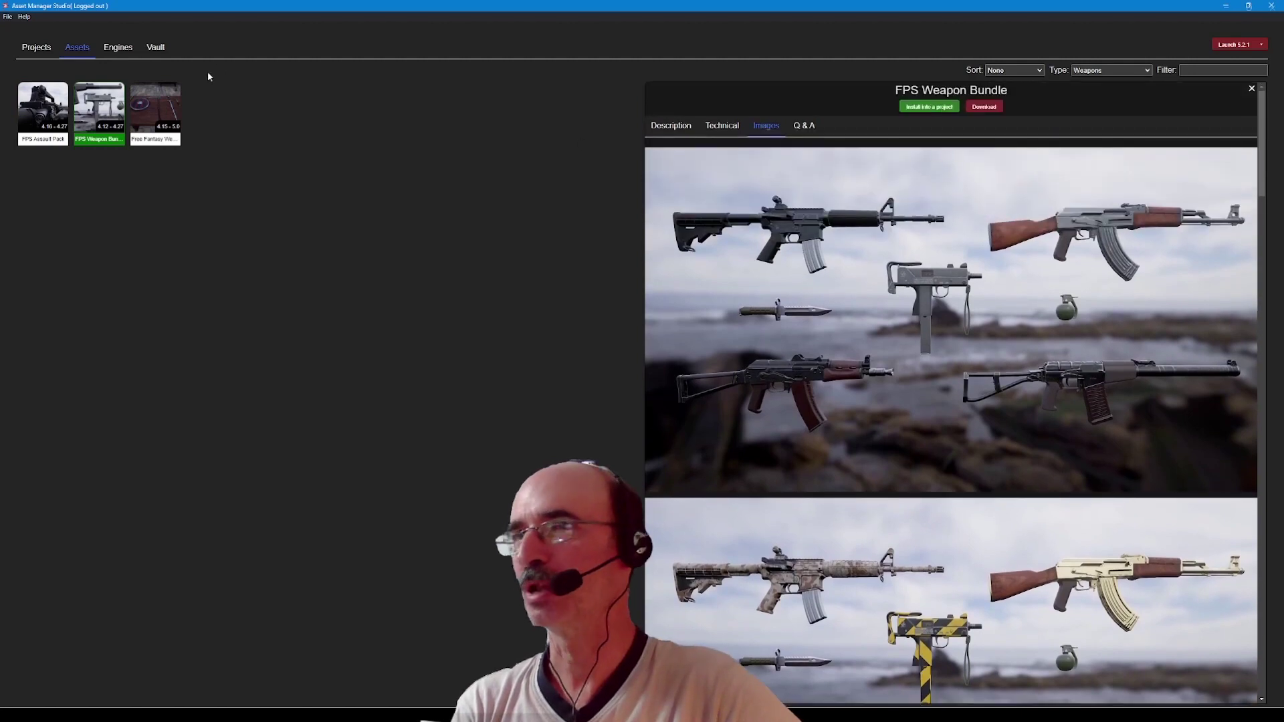
# Open the Free Fantasy Weapon Sample Pack and browse its medieval weapon images
pyautogui.click(159, 111)
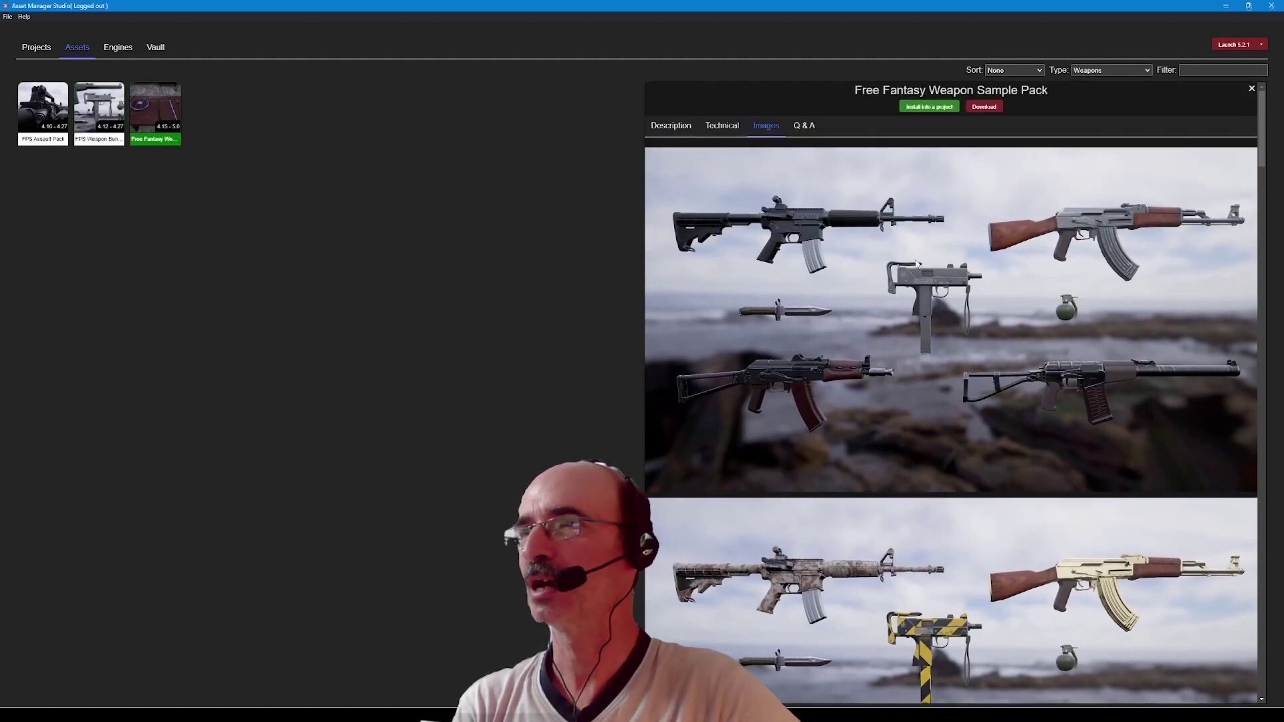
pyautogui.scroll(-5, 916, 264)
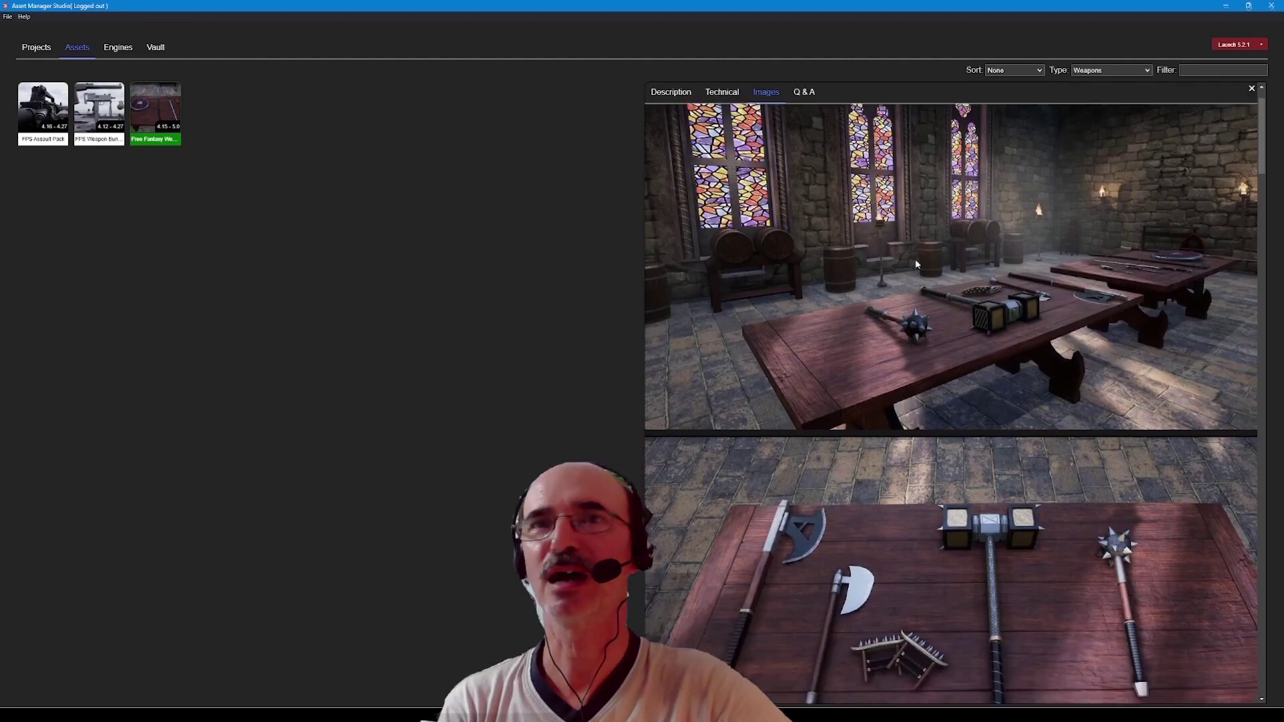
pyautogui.scroll(-4, 914, 259)
pyautogui.scroll(-3, 915, 259)
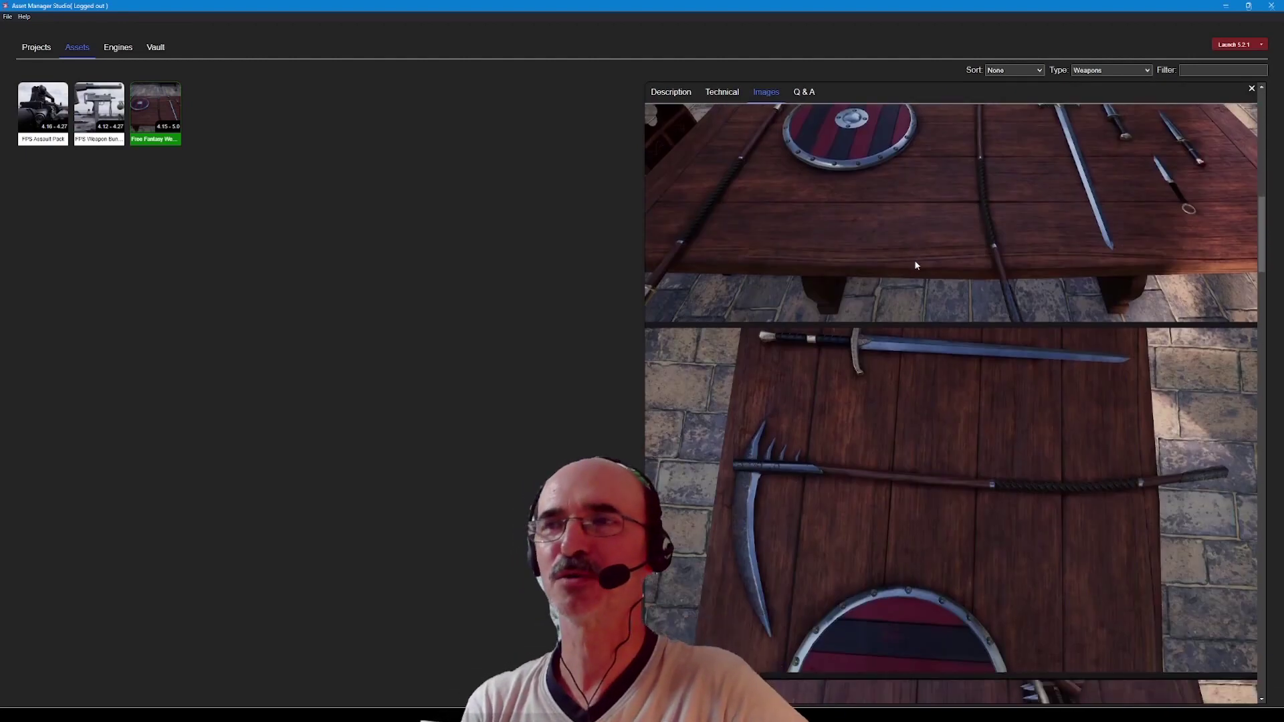
pyautogui.scroll(-4, 915, 259)
pyautogui.click(1124, 71)
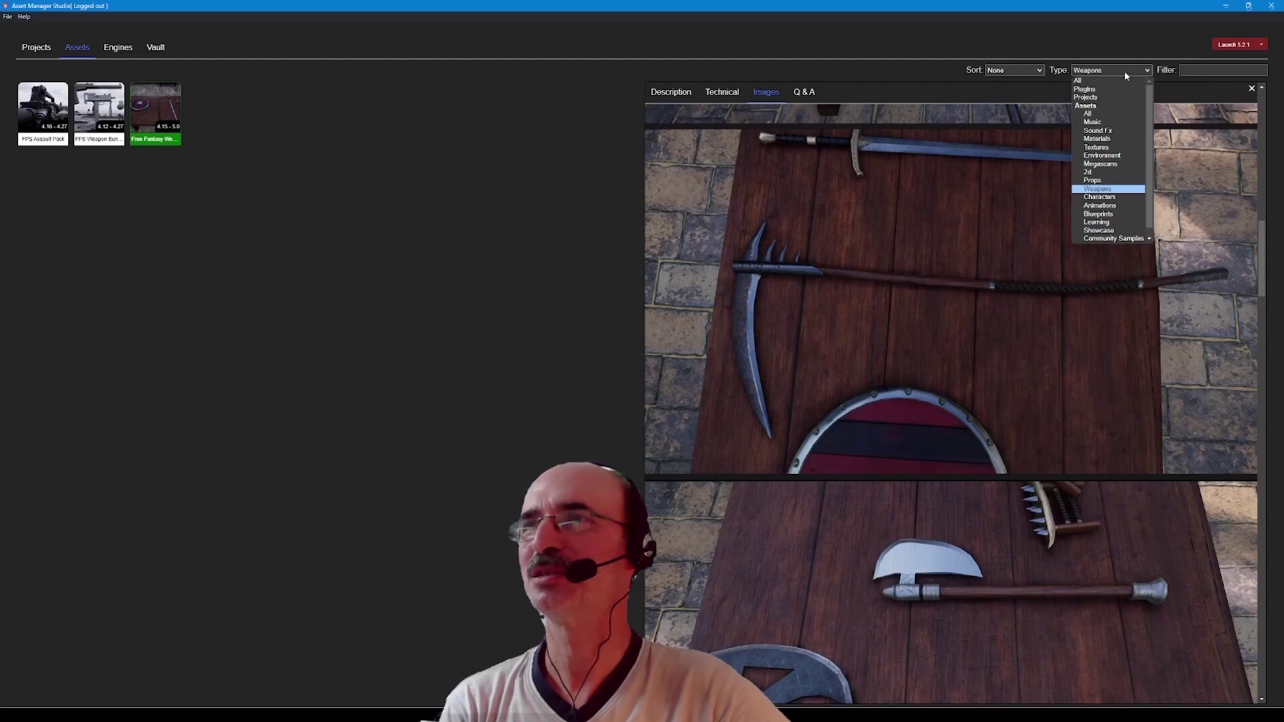
# Show only Characters and view the Animalia - German Shepherd and ANIMAL VARIETY PACK details
pyautogui.click(1101, 198)
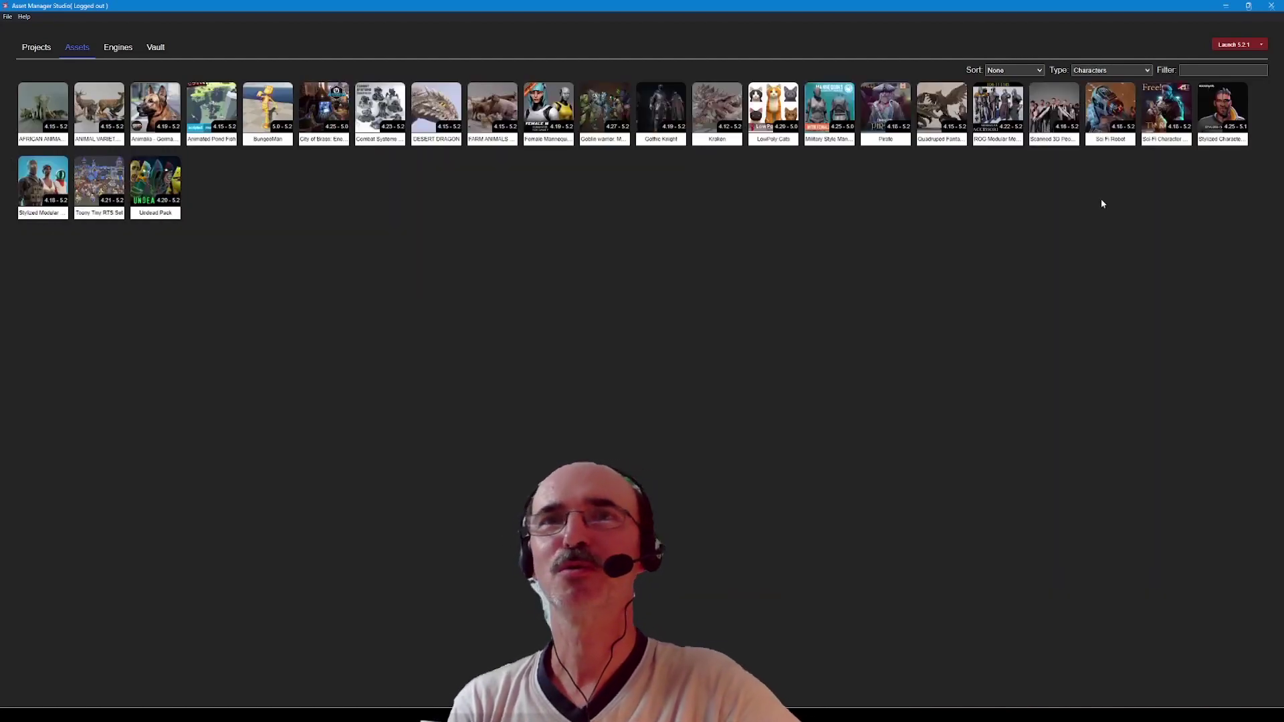
pyautogui.click(167, 117)
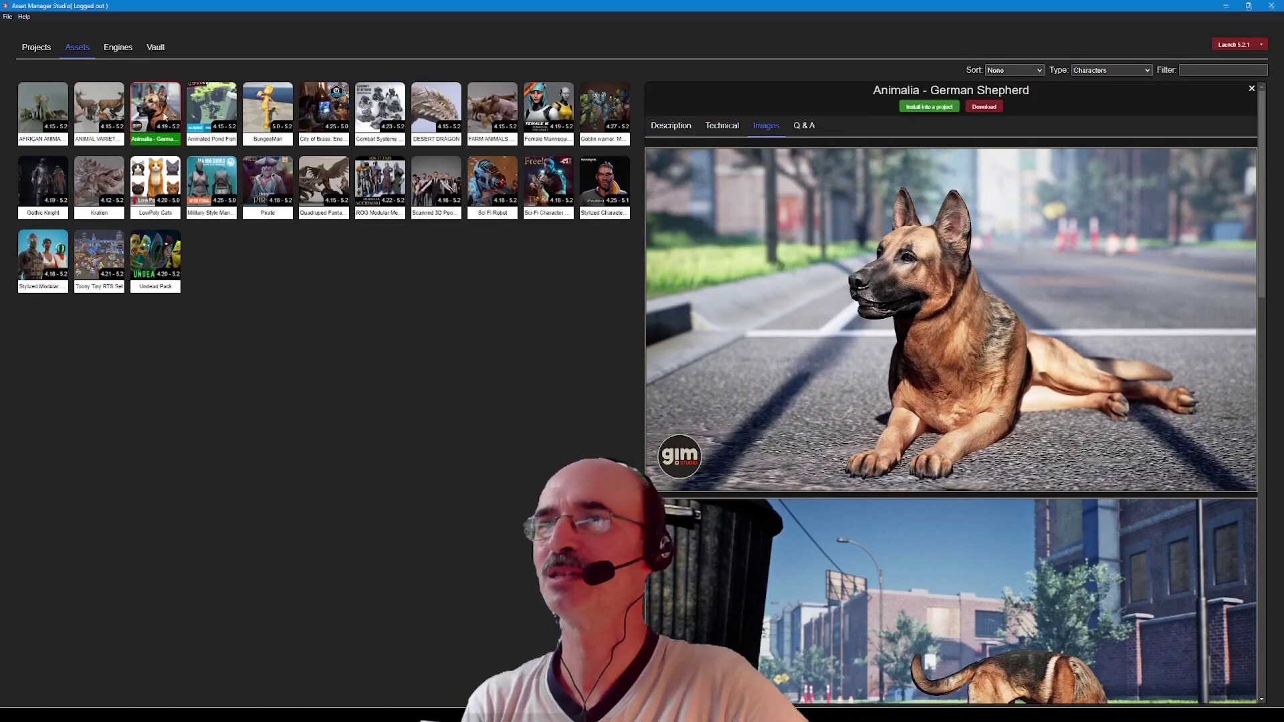
pyautogui.click(93, 113)
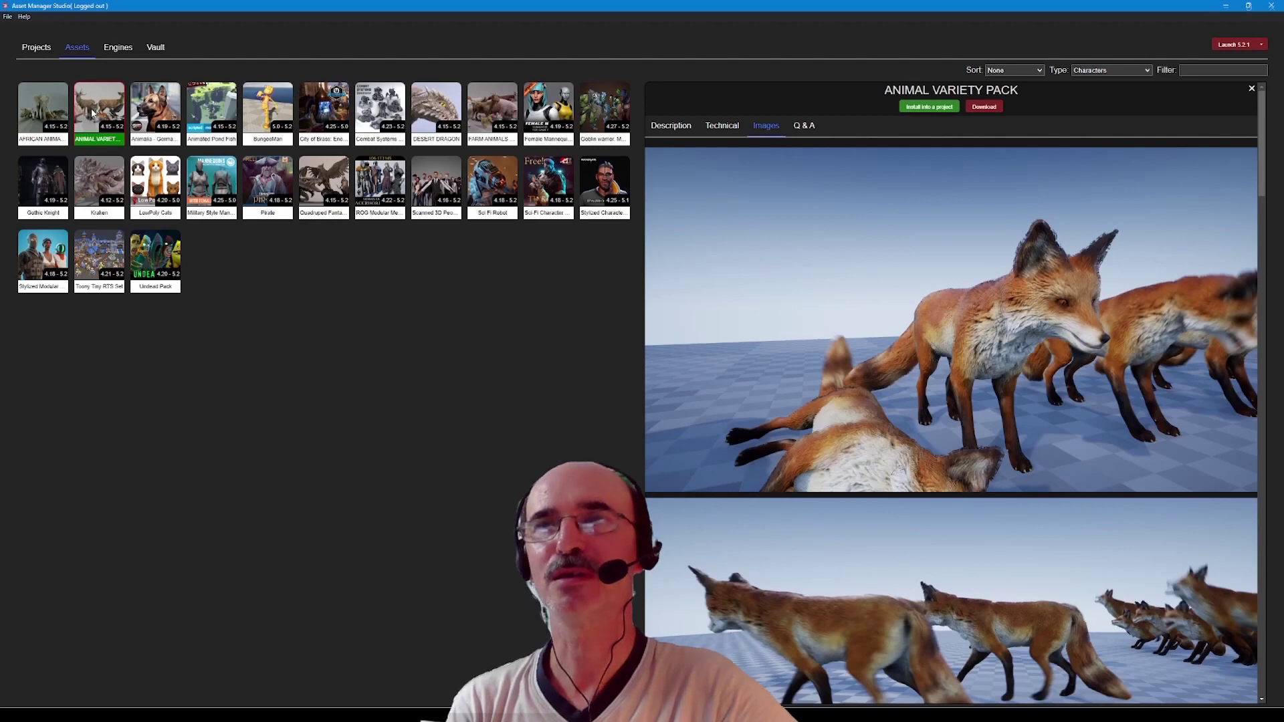
# Open the Gothic Knight pack and scroll through its armored knight images
pyautogui.click(44, 183)
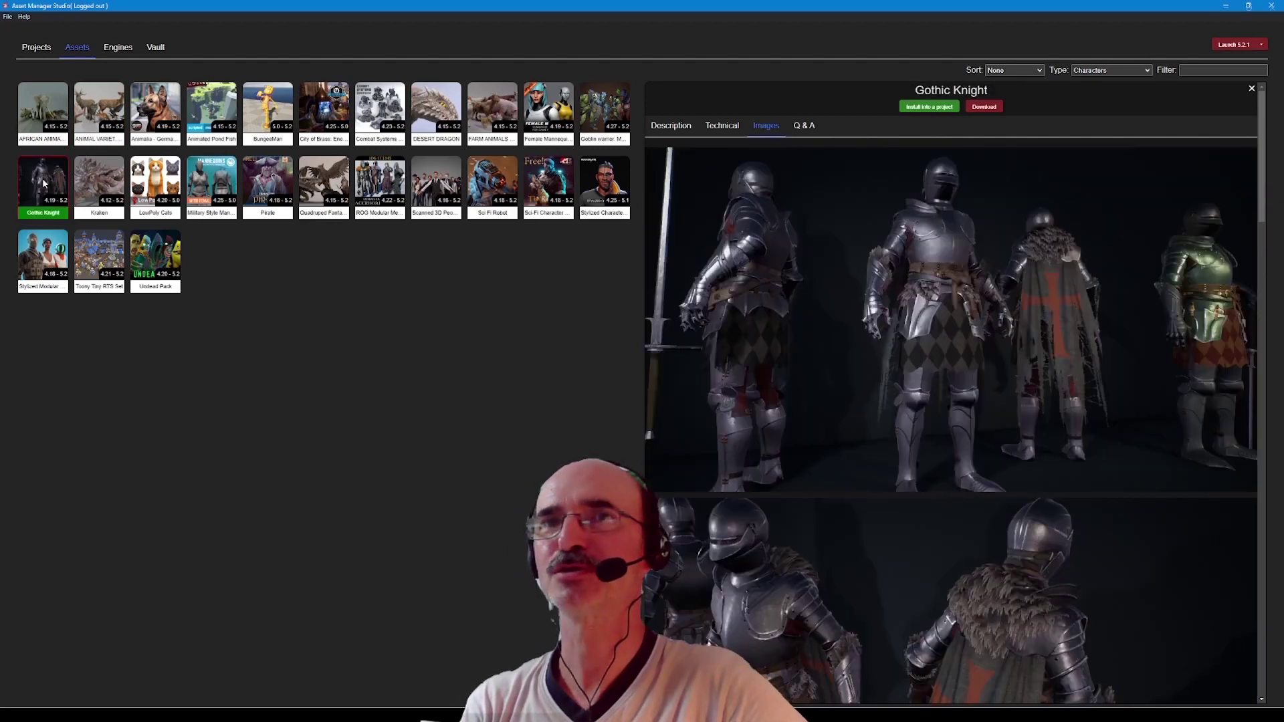
pyautogui.scroll(-4, 882, 350)
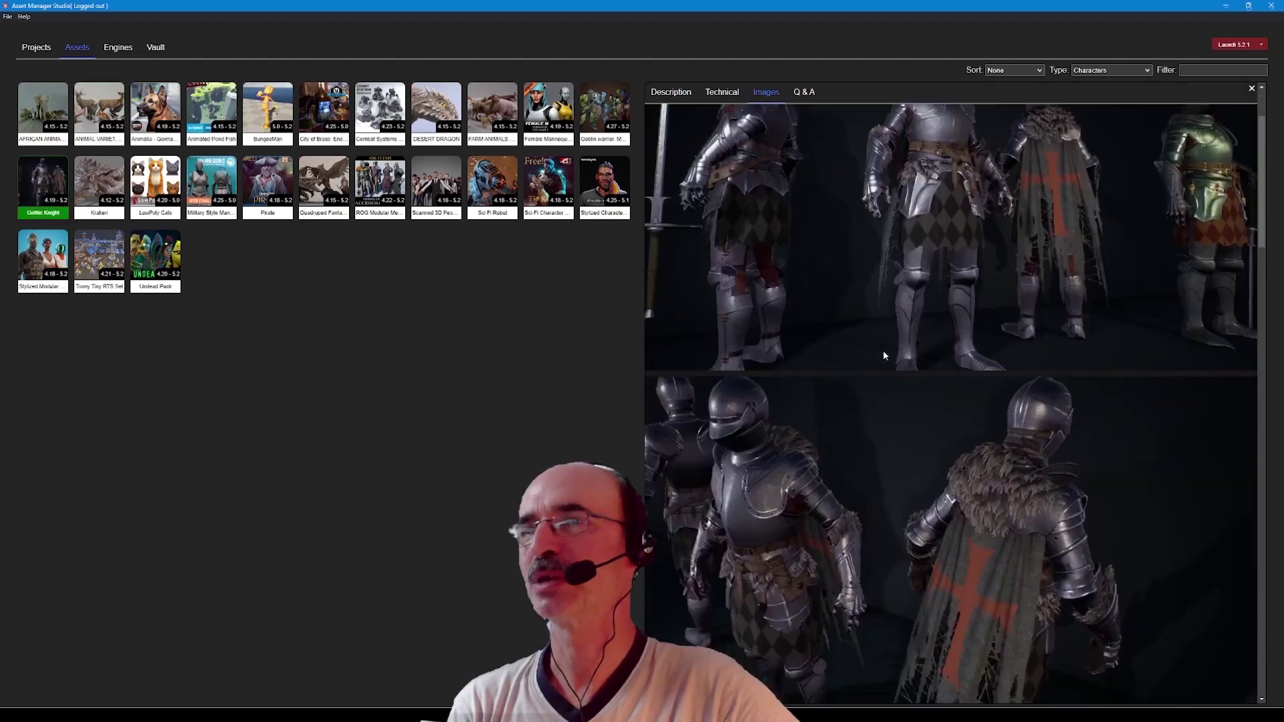
pyautogui.scroll(-4, 883, 353)
pyautogui.scroll(-4, 883, 353)
pyautogui.scroll(-4, 883, 353)
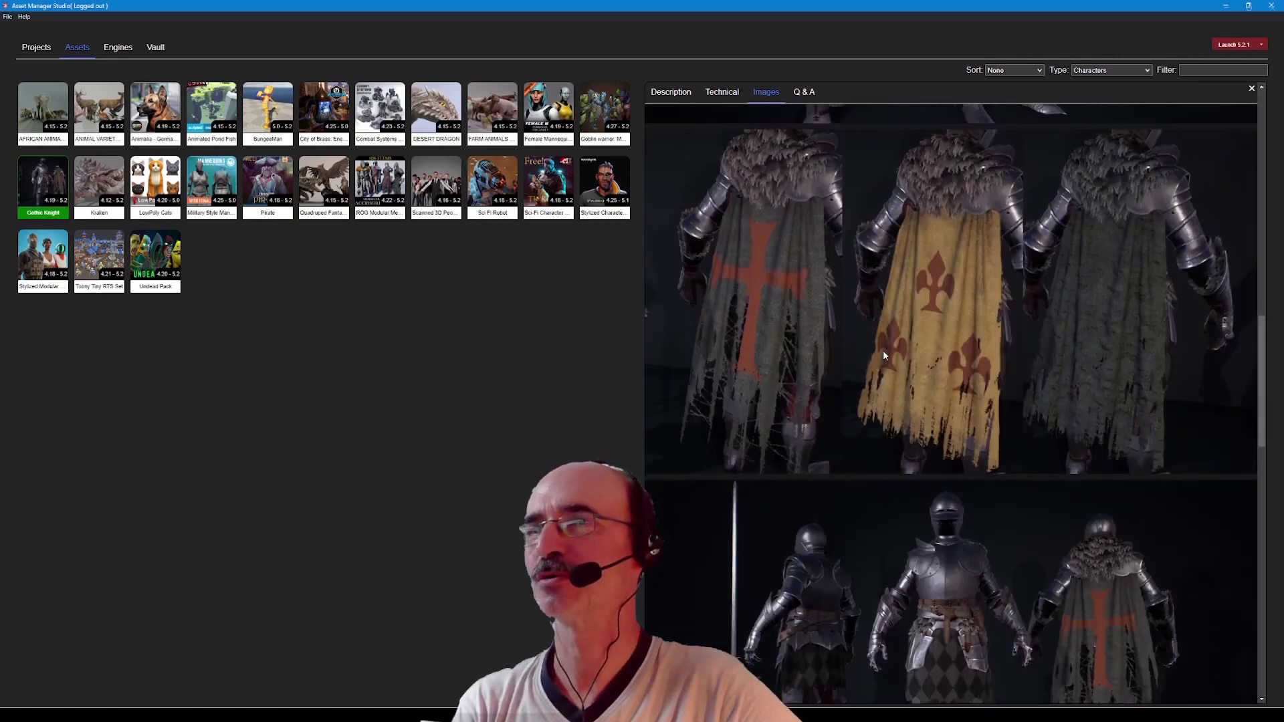
pyautogui.scroll(-4, 883, 353)
pyautogui.scroll(-2, 882, 355)
pyautogui.scroll(-3, 883, 354)
pyautogui.scroll(-4, 882, 354)
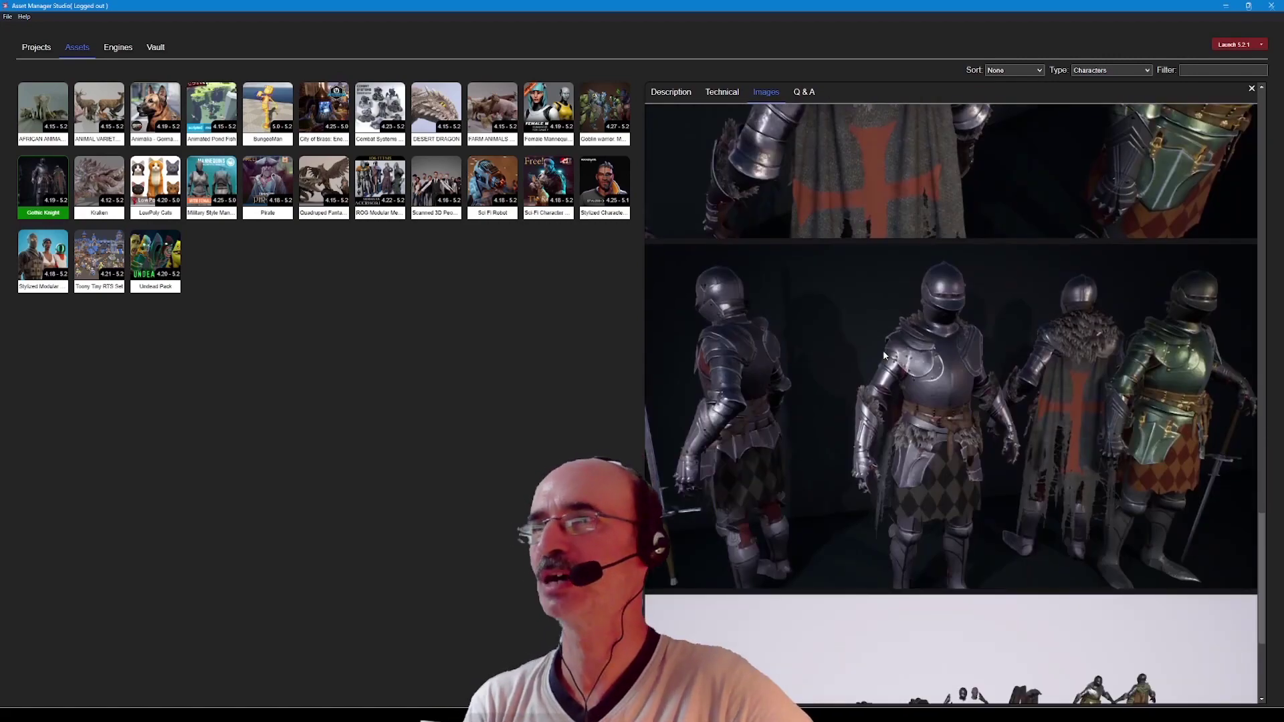
pyautogui.scroll(-4, 883, 354)
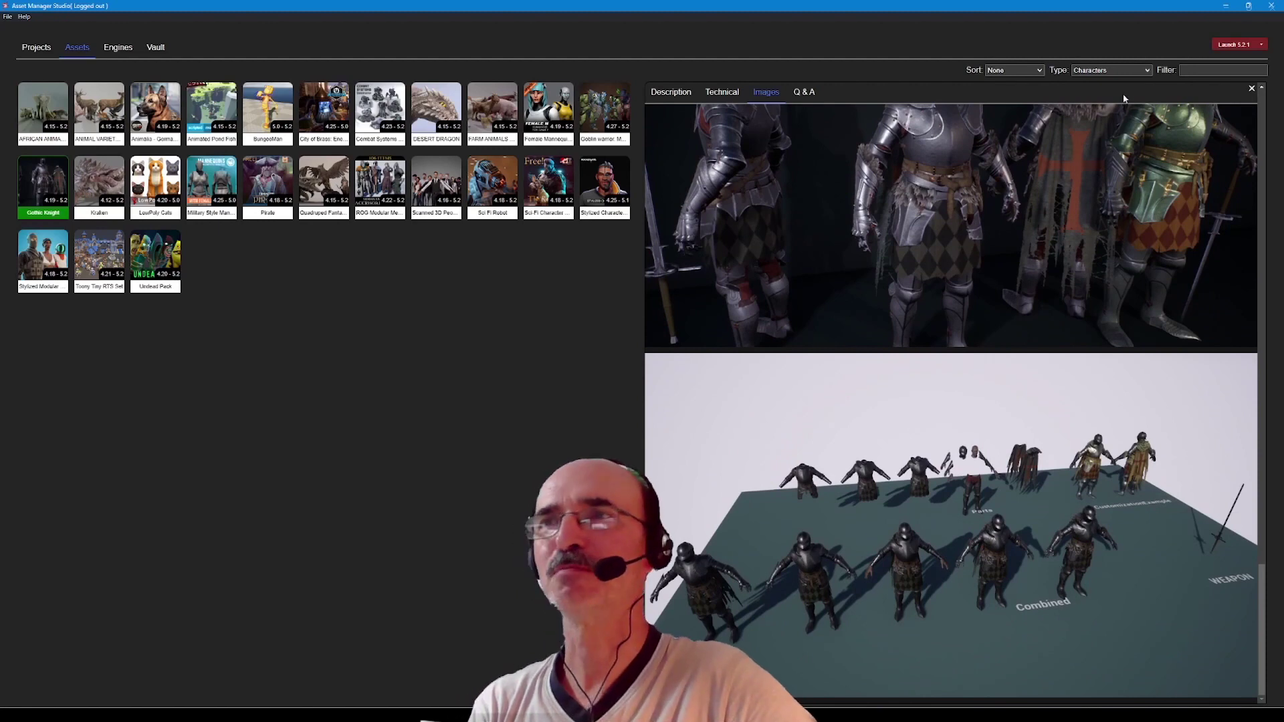
pyautogui.click(1043, 72)
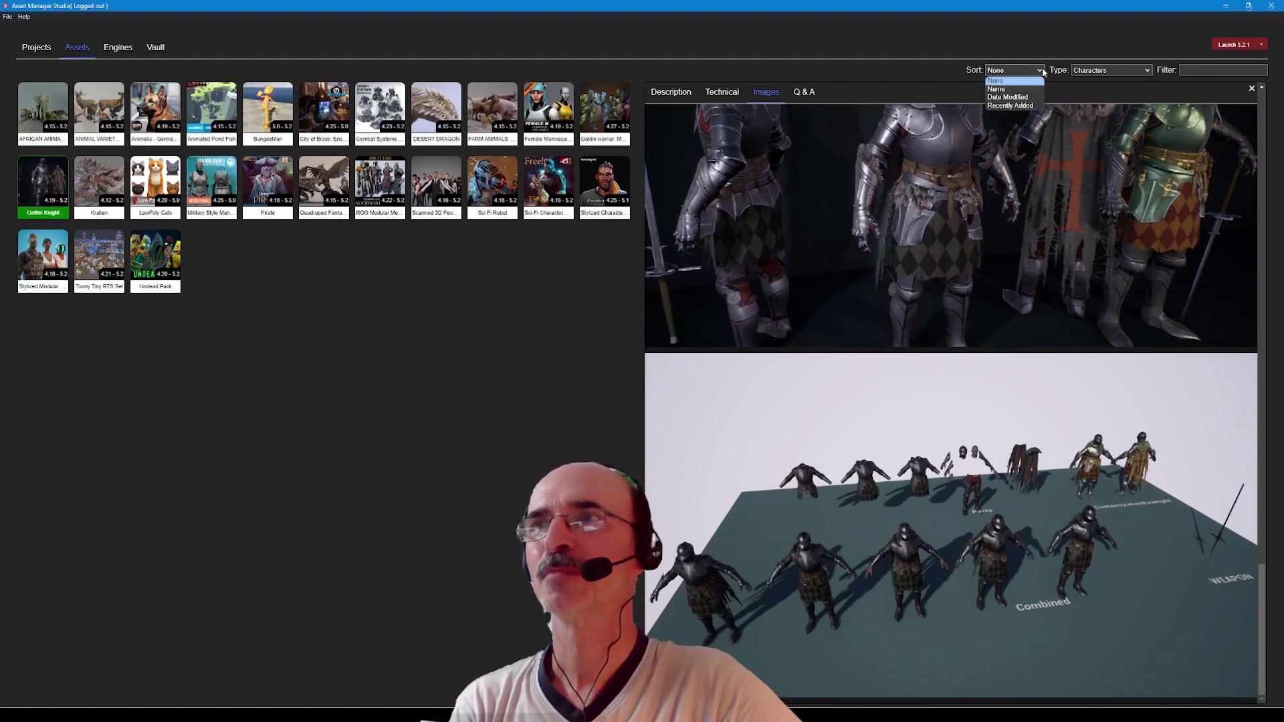
# Sort characters by Date Modified, browse the Pirate pack's images, then show the Projects list
pyautogui.click(1015, 97)
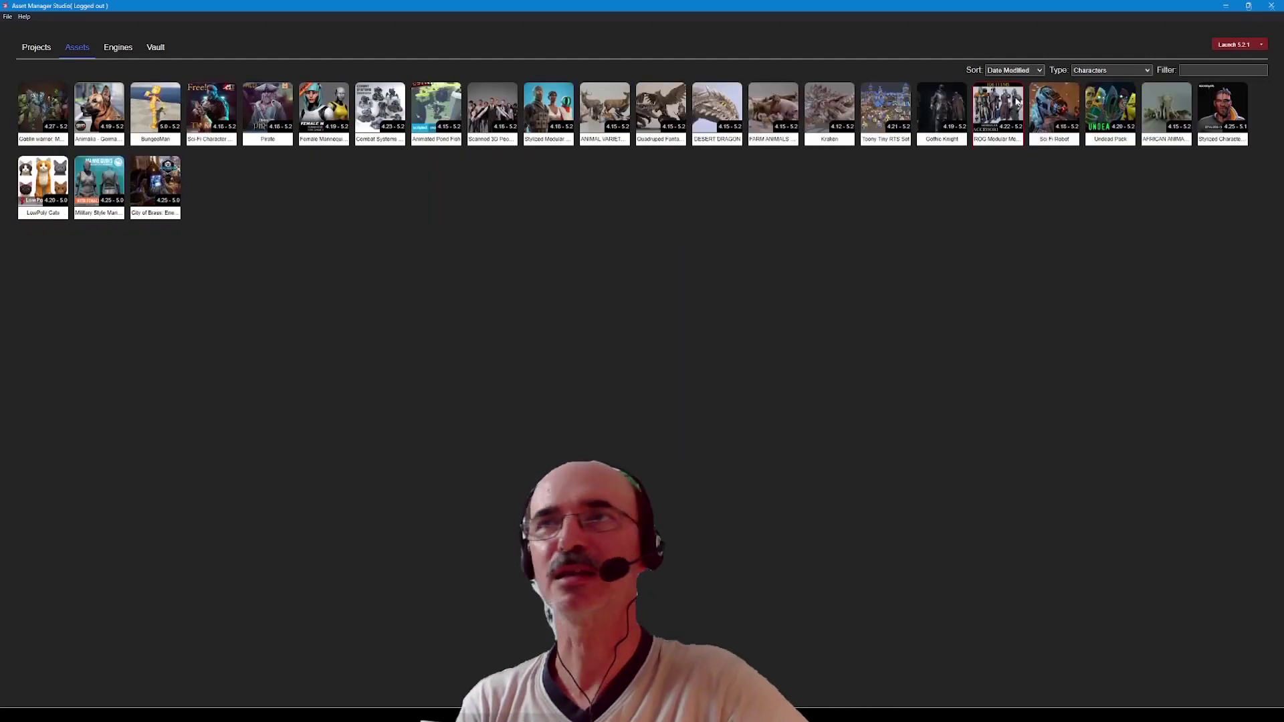
pyautogui.click(254, 105)
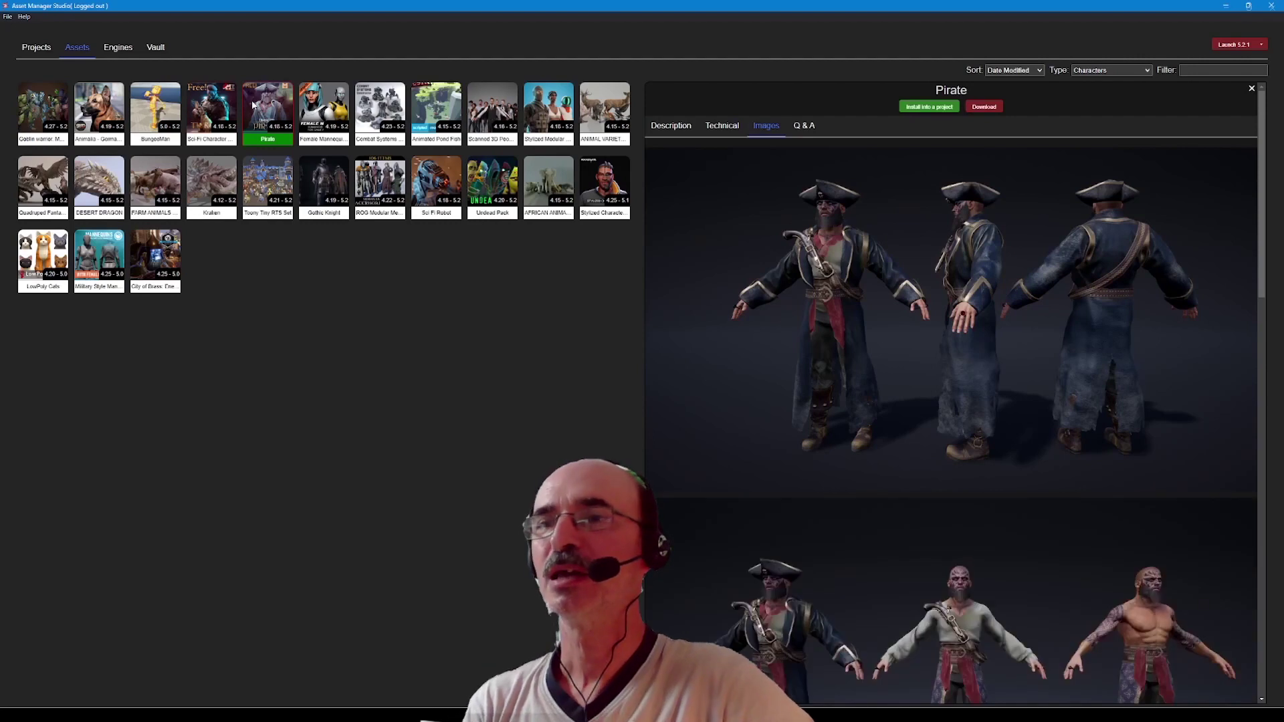
pyautogui.scroll(-2, 1033, 354)
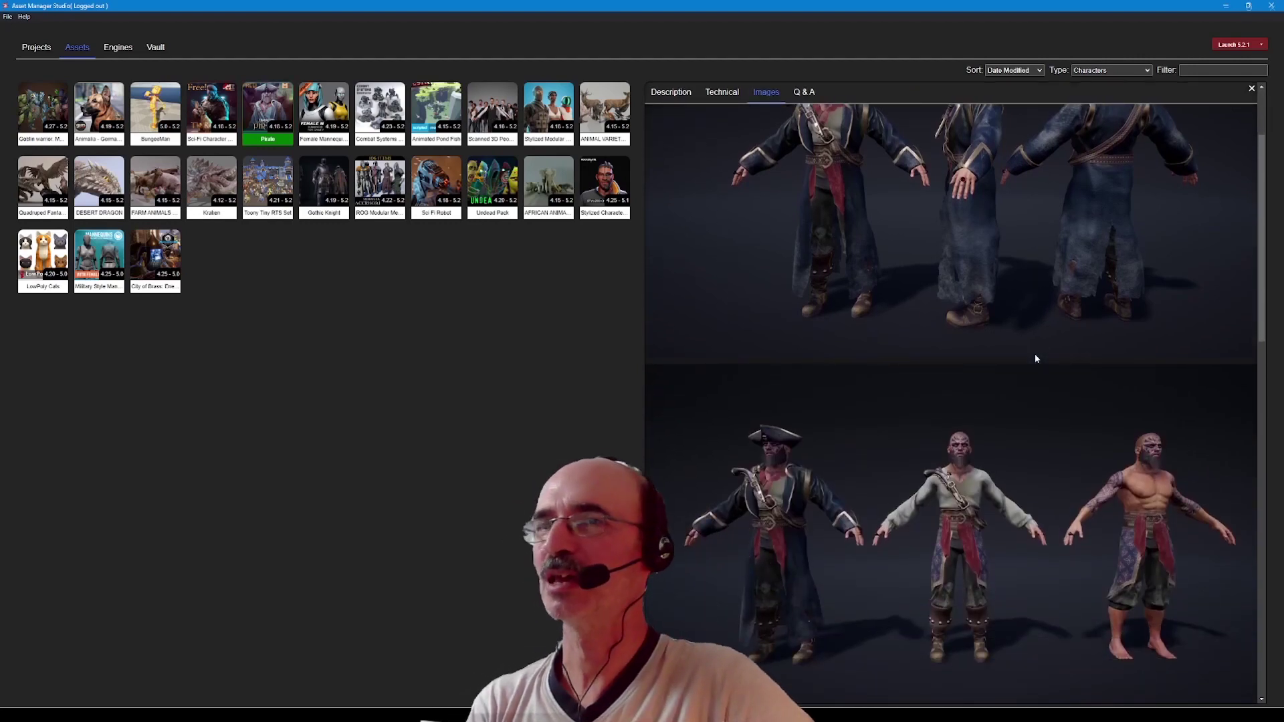
pyautogui.scroll(-4, 1035, 359)
pyautogui.scroll(-2, 1035, 358)
pyautogui.scroll(-2, 1035, 358)
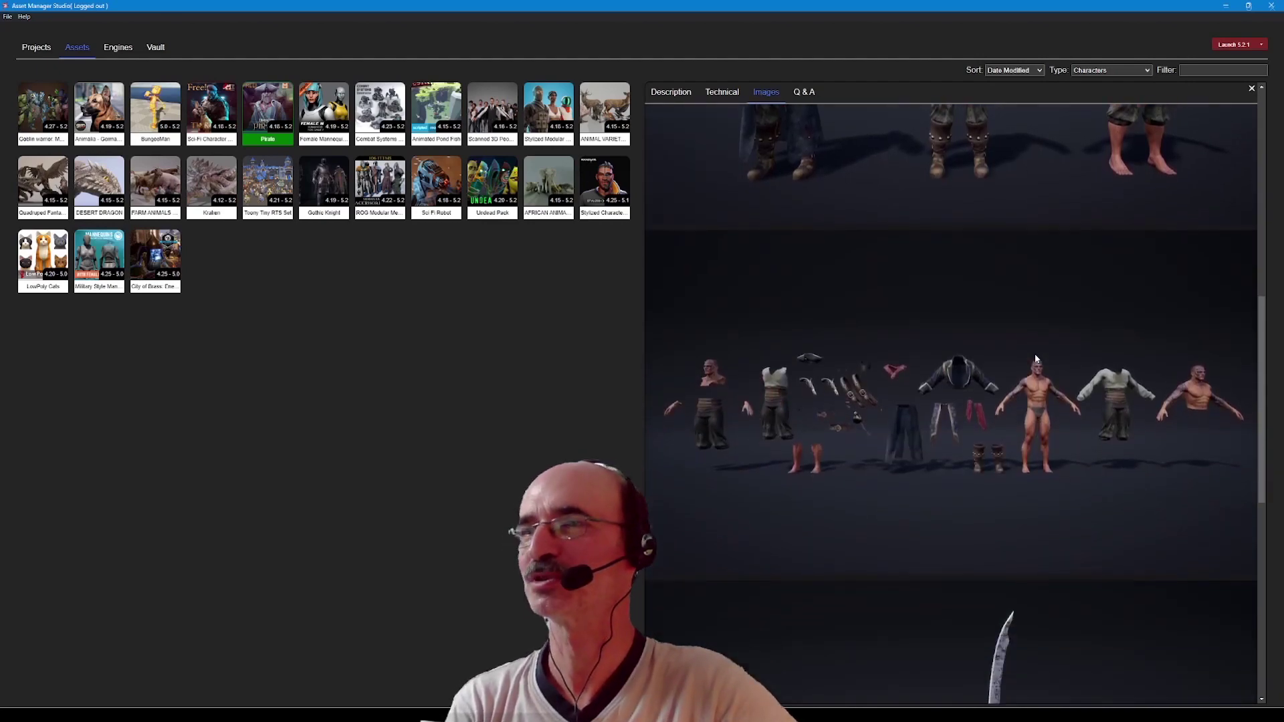
pyautogui.scroll(-4, 1035, 358)
pyautogui.scroll(-2, 1035, 358)
pyautogui.scroll(-2, 1035, 358)
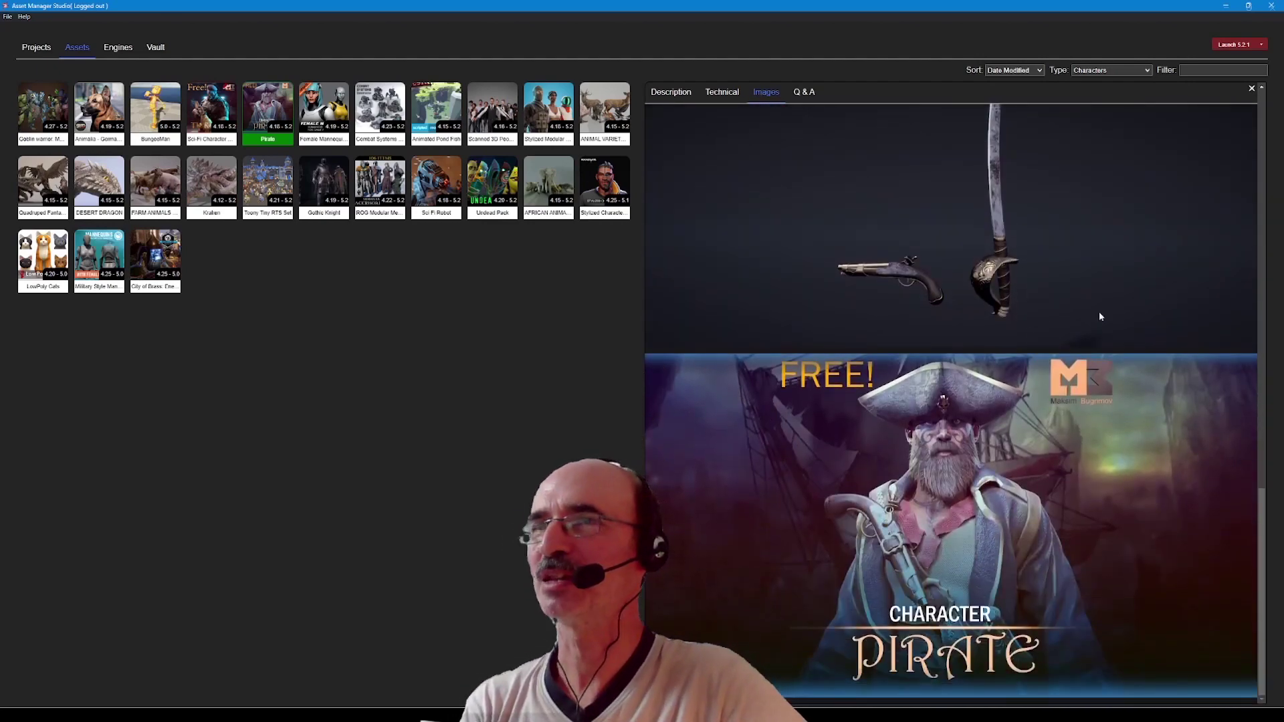
pyautogui.click(36, 47)
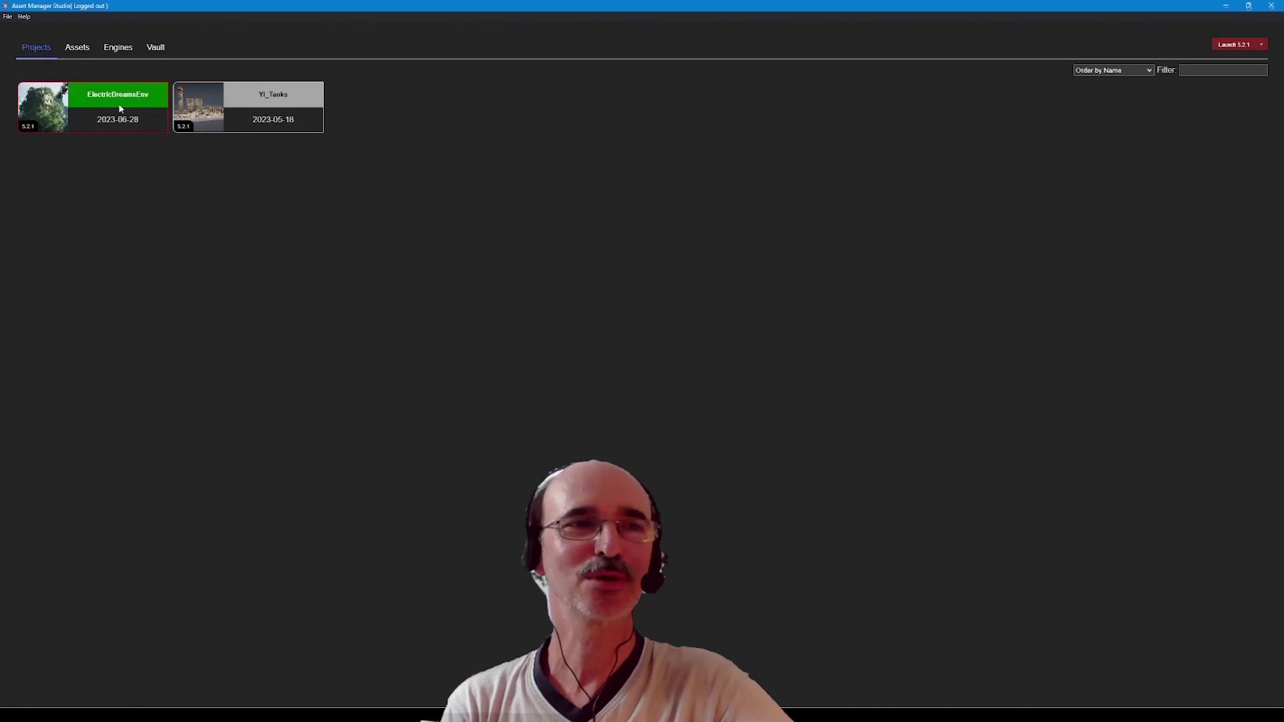
# Select YI_Tanks, check its available engine versions, and launch it in Unreal Engine 5.2.1
pyautogui.click(119, 108)
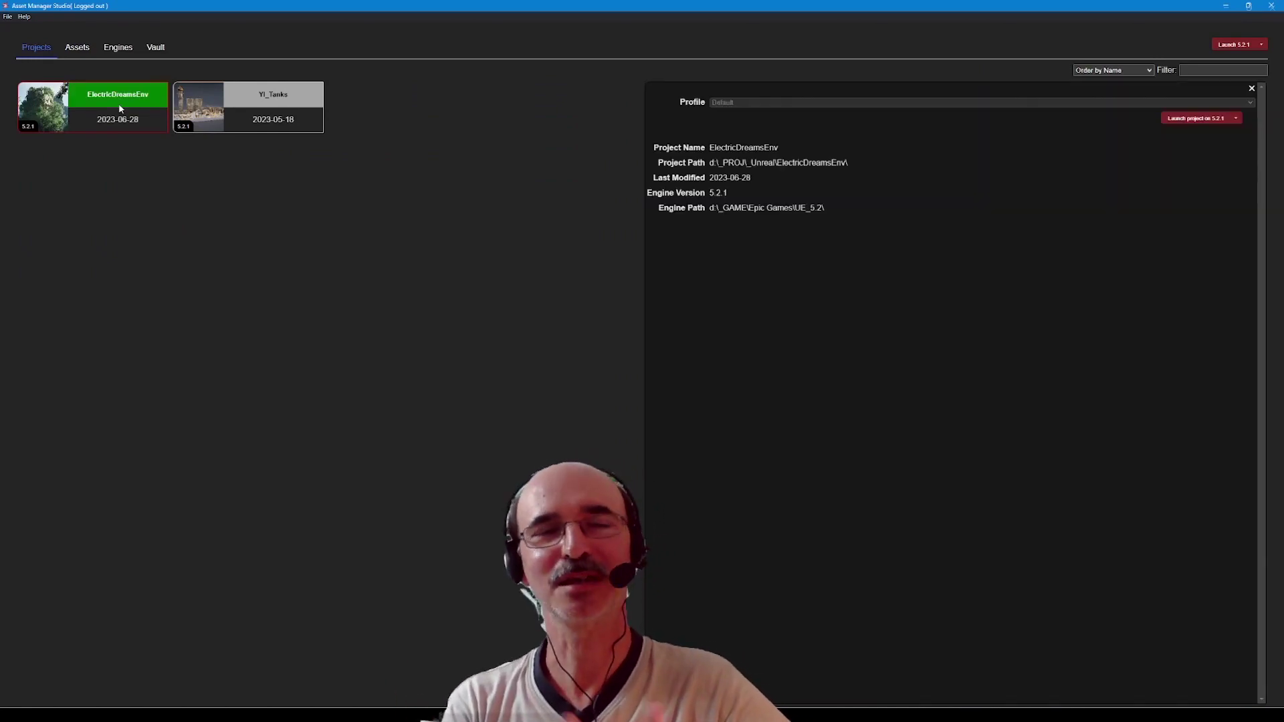
pyautogui.click(250, 112)
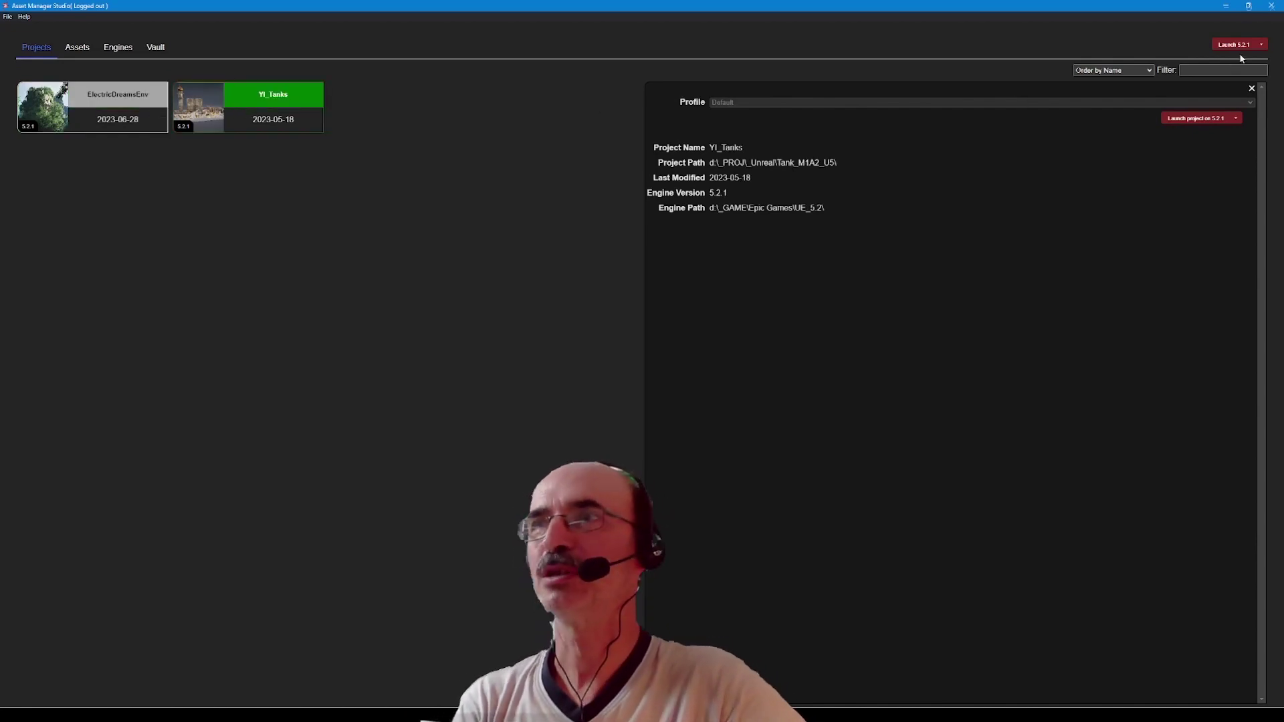
pyautogui.click(1262, 44)
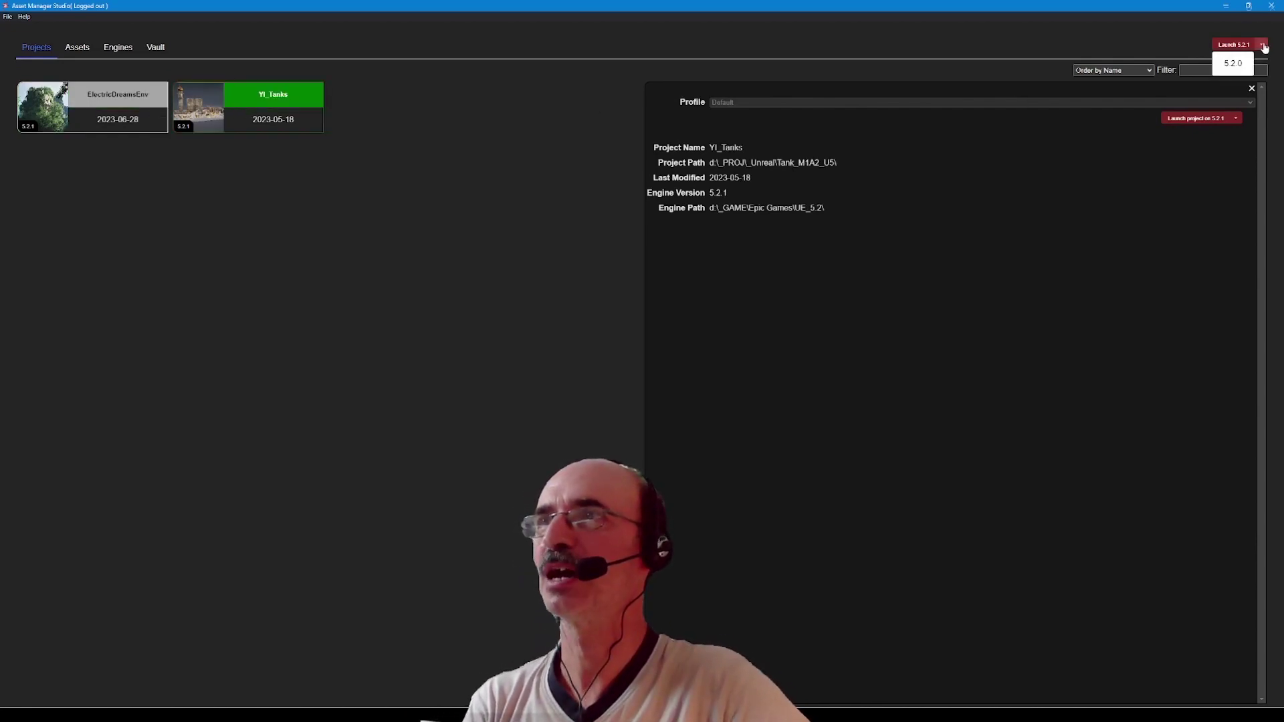
pyautogui.click(1236, 44)
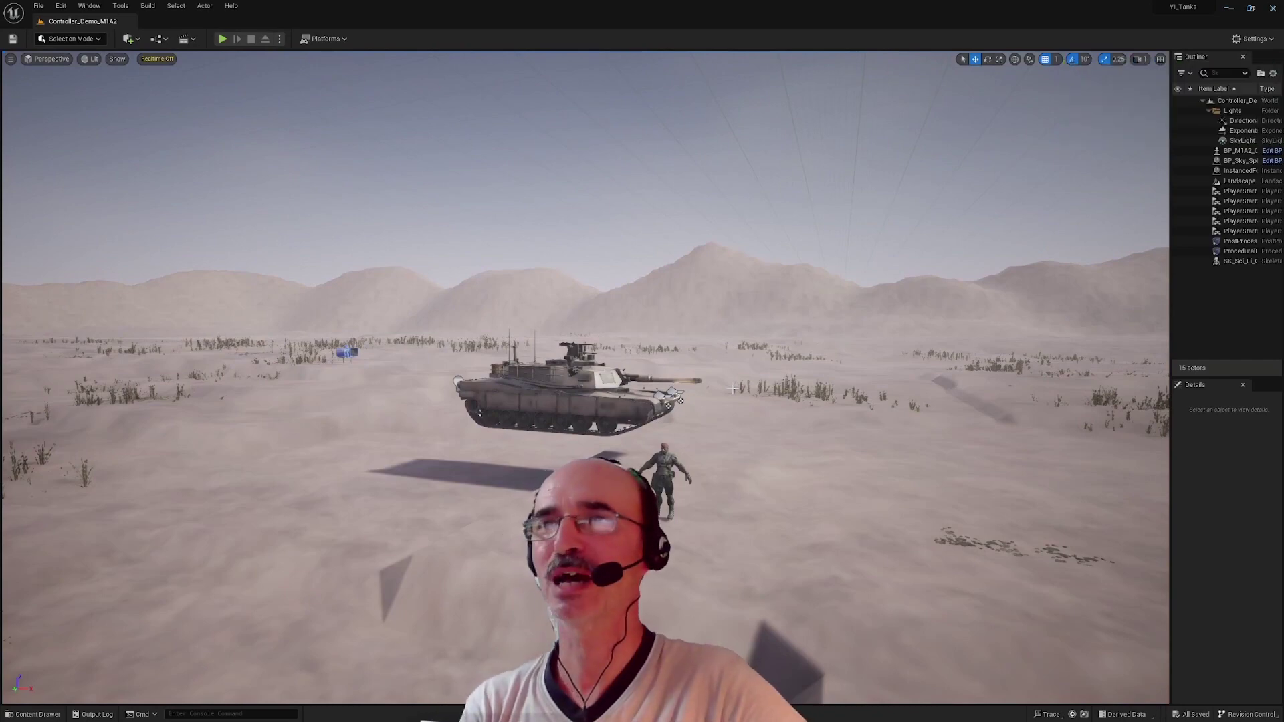
# Start Play In Editor on the Controller_Demo_M1A2 tank level
pyautogui.click(223, 39)
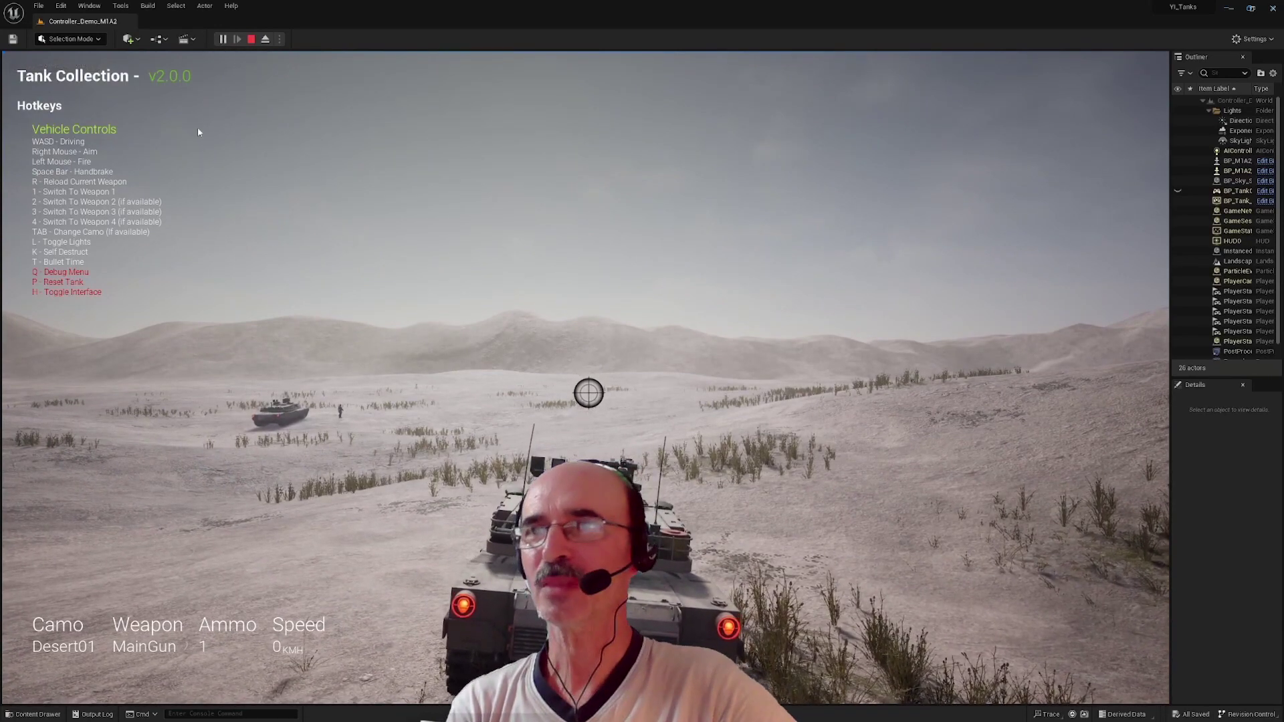
# Fire the M1A2's main gun twice at the distant enemy tank until it burns
pyautogui.click(589, 393)
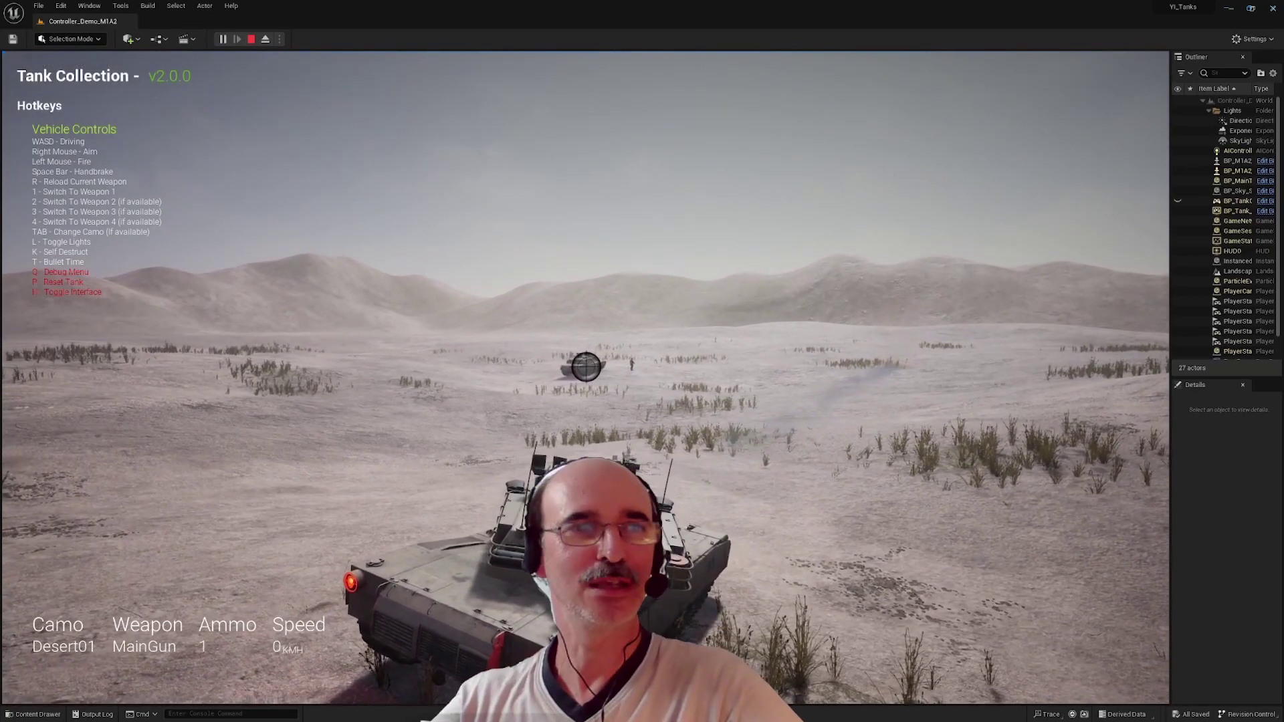
pyautogui.moveTo(188, 291)
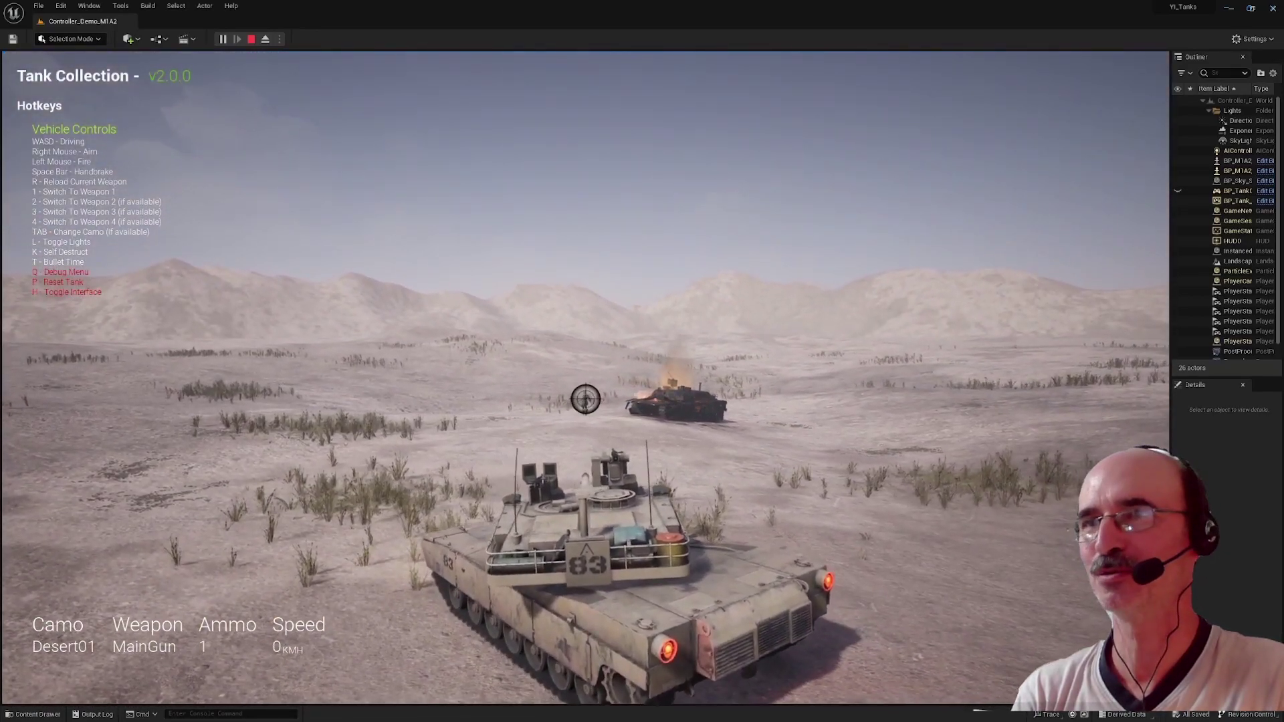
pyautogui.click(586, 404)
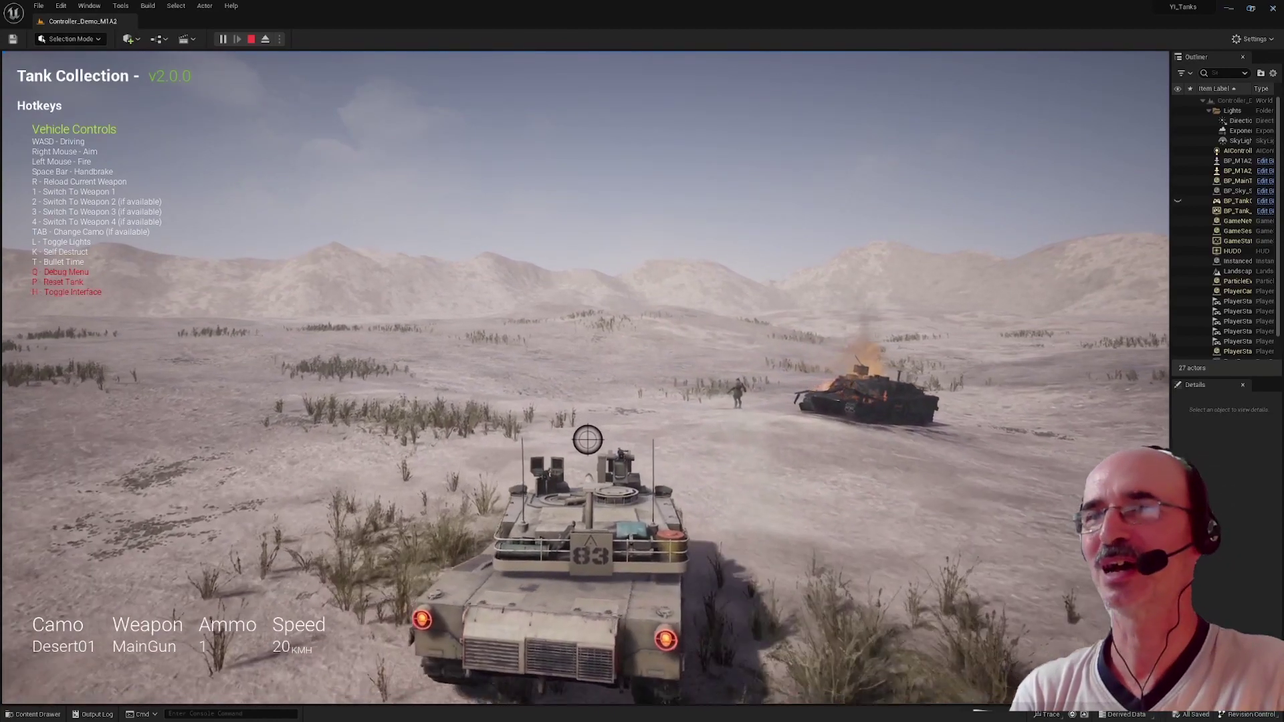
# Drive forward, reverse and turn the hull back toward the burning enemy tank
pyautogui.press('w')
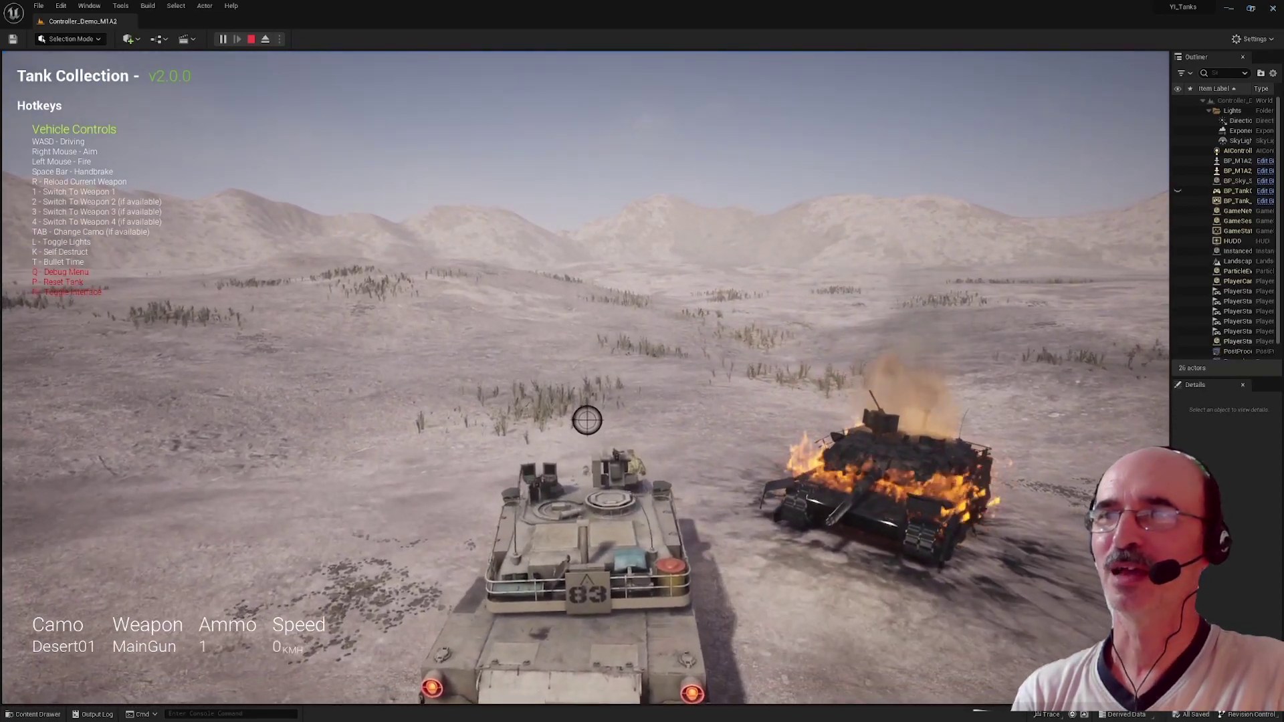
pyautogui.press('s')
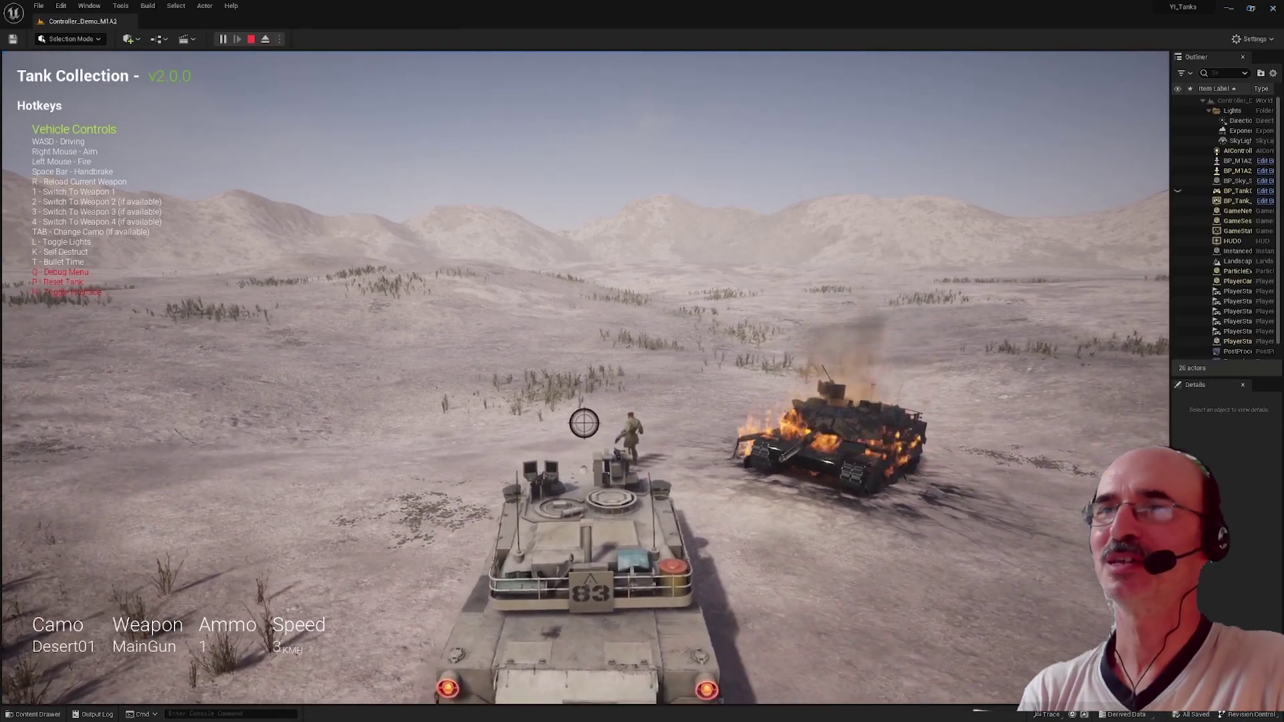
pyautogui.press('d')
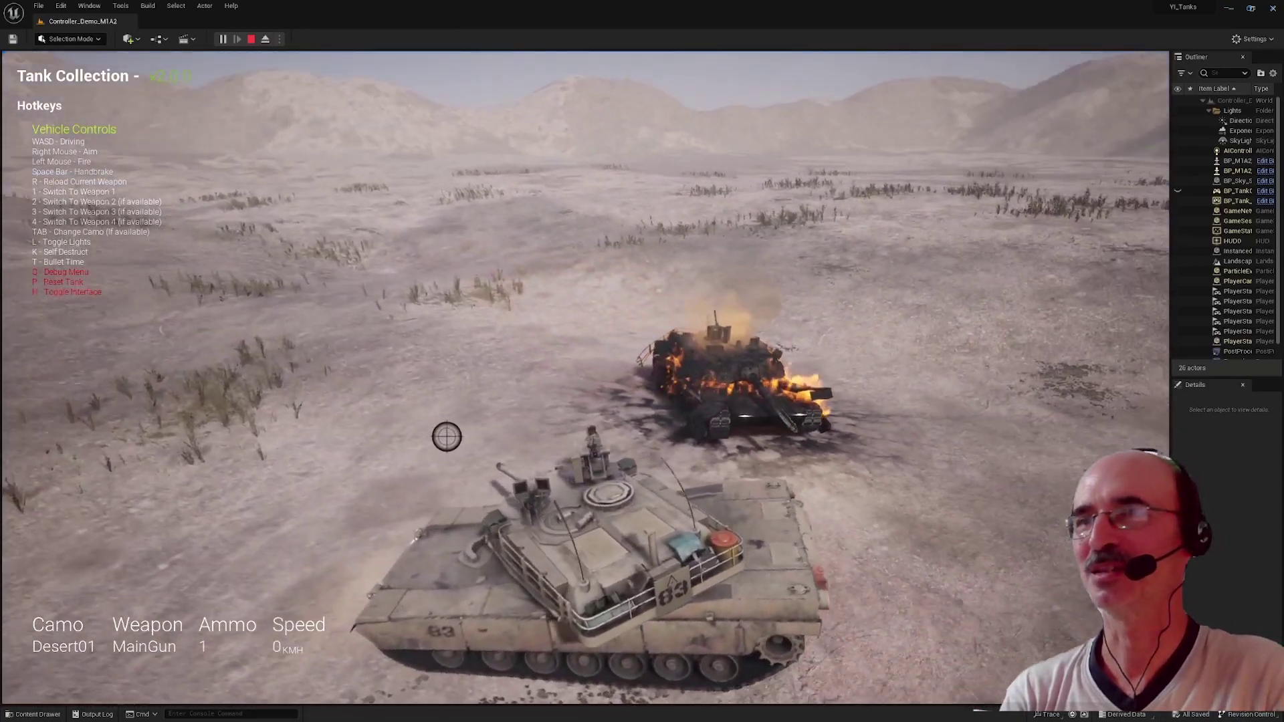
pyautogui.press('a')
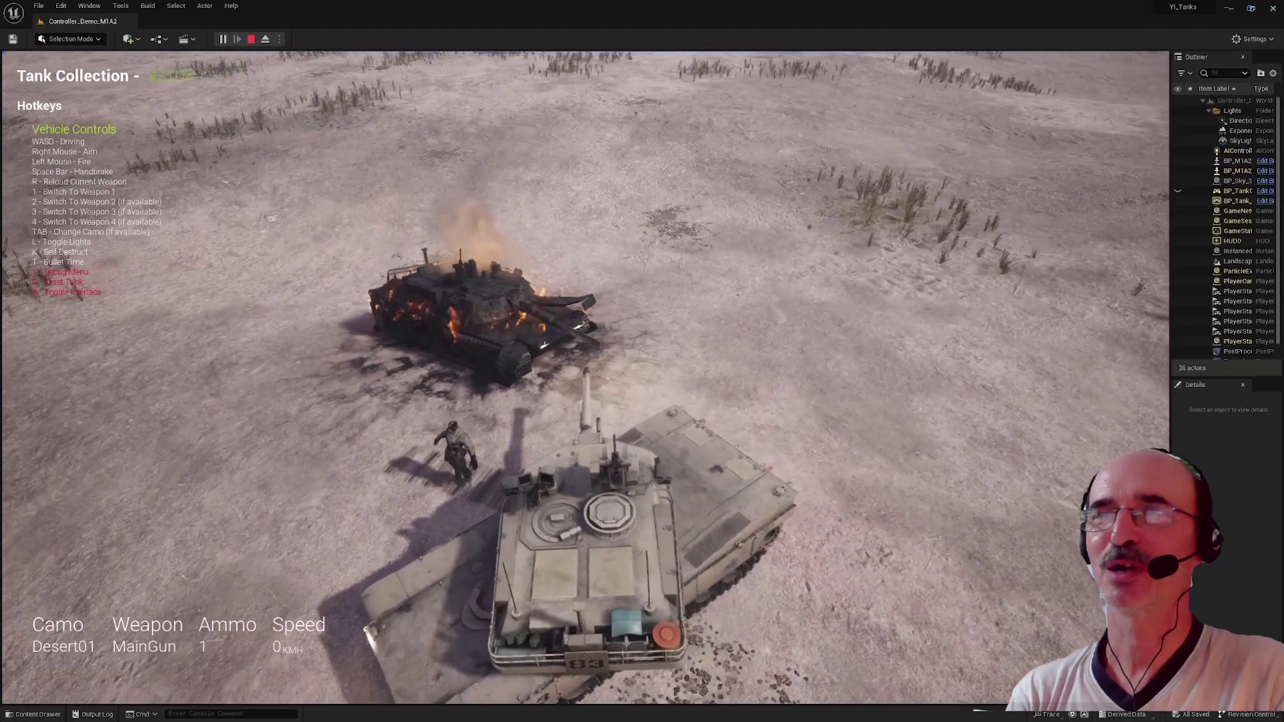
pyautogui.press('a')
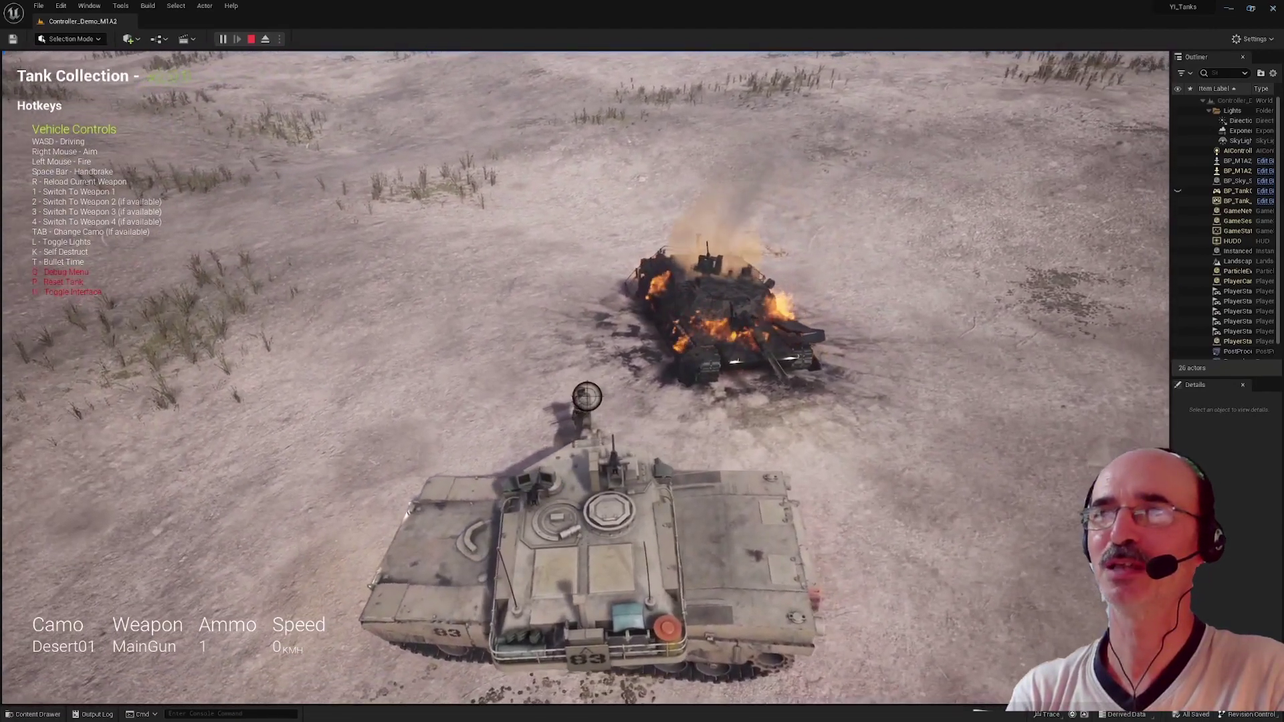
# Fire the main gun again, then pivot right, drive forward and aim the turret at the burning tank
pyautogui.click(588, 396)
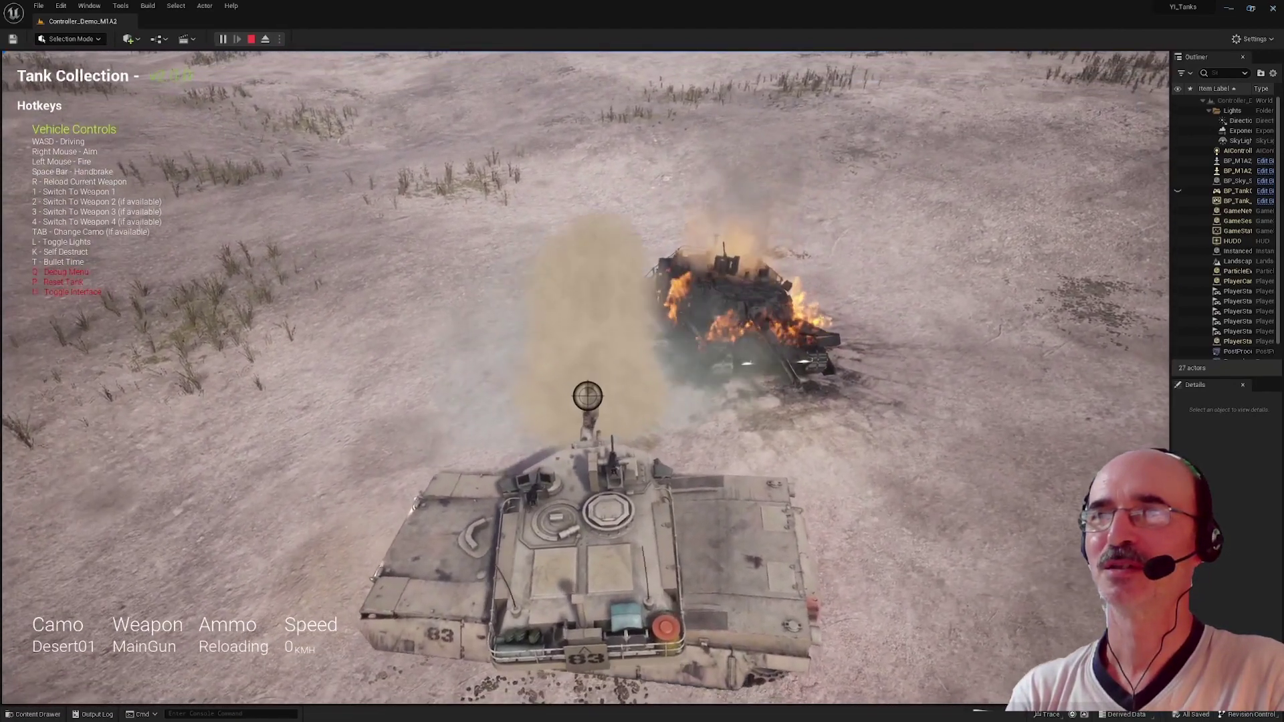
pyautogui.press('d')
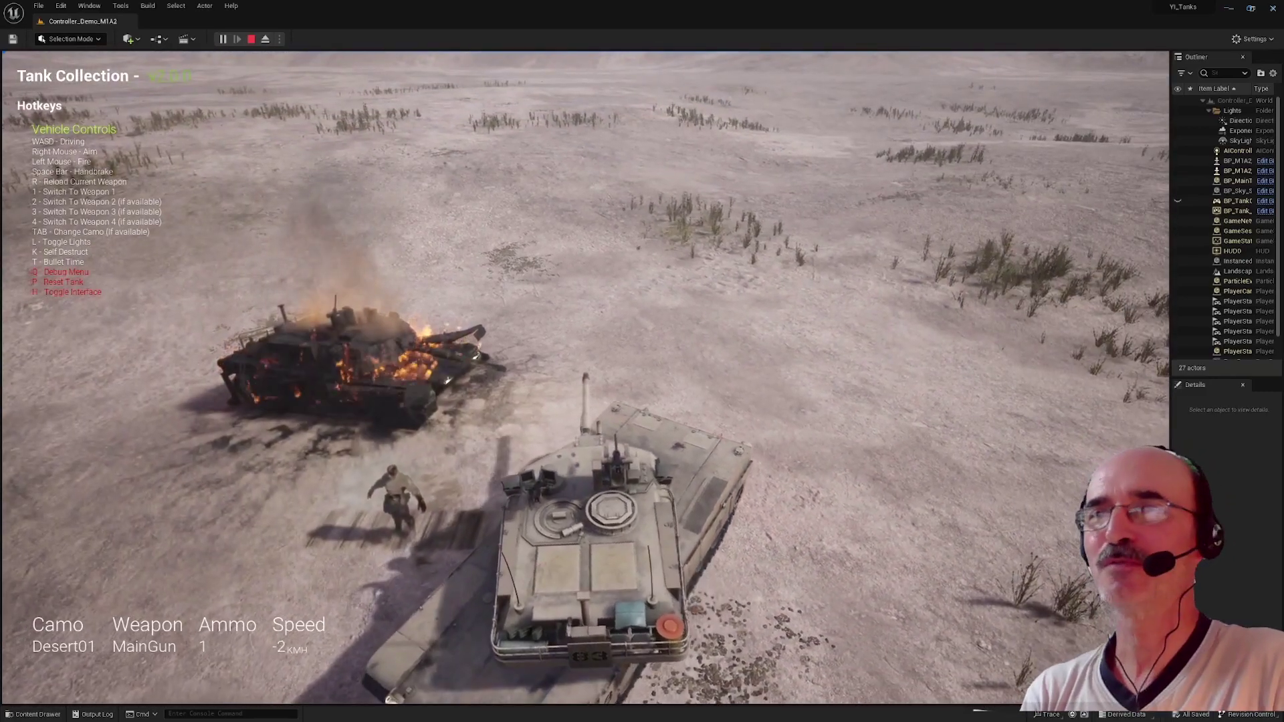
pyautogui.press('w')
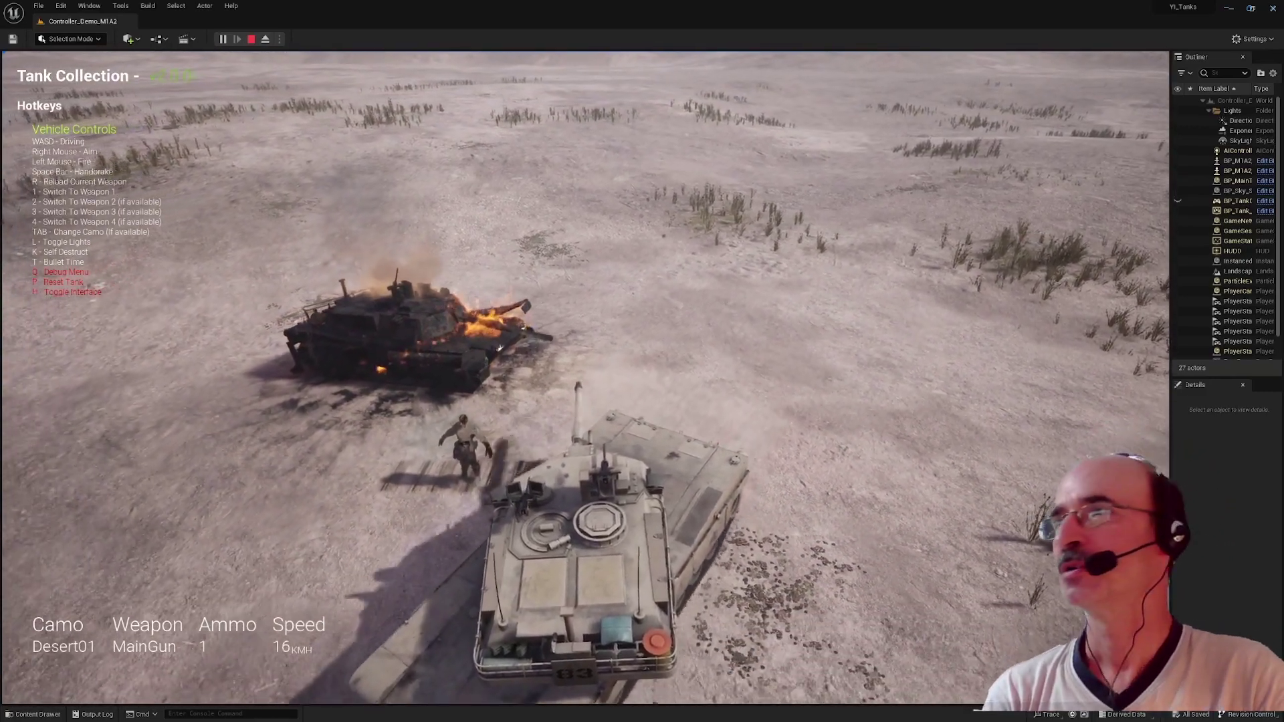
pyautogui.moveTo(500, 348)
pyautogui.mouseDown(button='right')
pyautogui.moveTo(571, 232)
pyautogui.moveTo(570, 392)
pyautogui.moveTo(584, 405)
pyautogui.mouseUp(button='right')
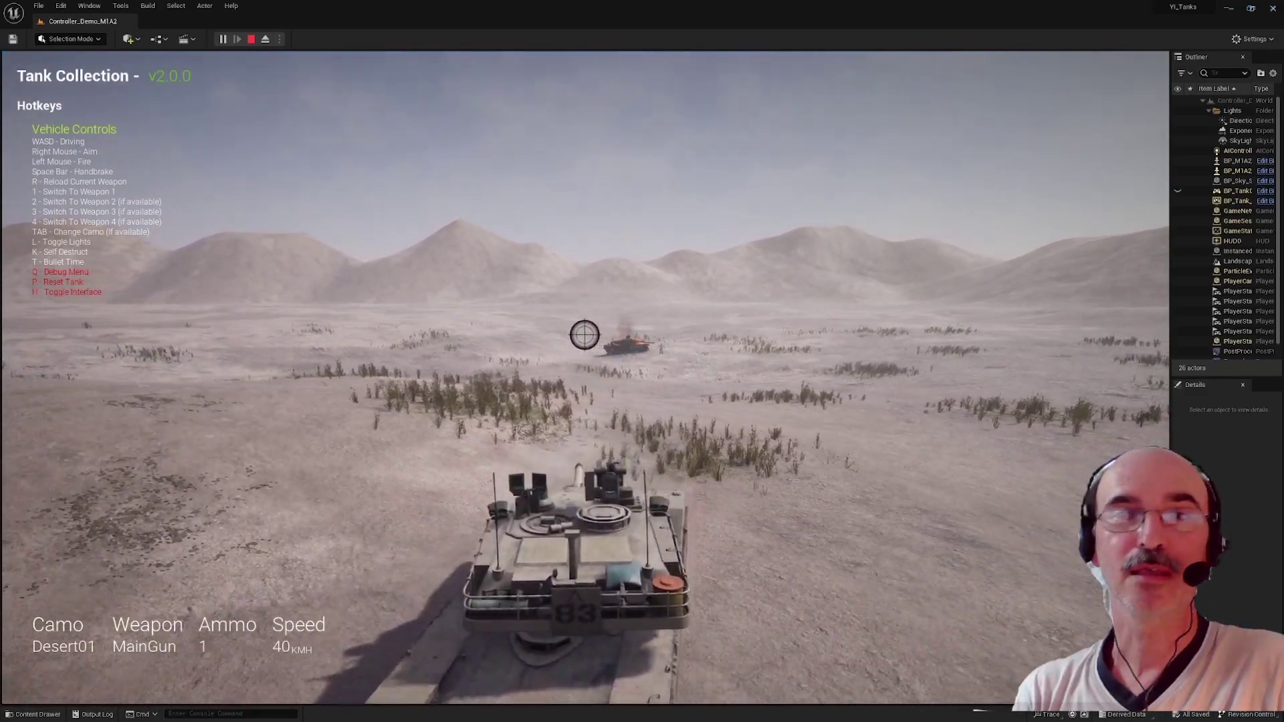
# Raise the aim toward the horizon and steer right while cruising away at about 39 KMH
pyautogui.moveTo(586, 291); pyautogui.dragTo(584, 236, button='right')
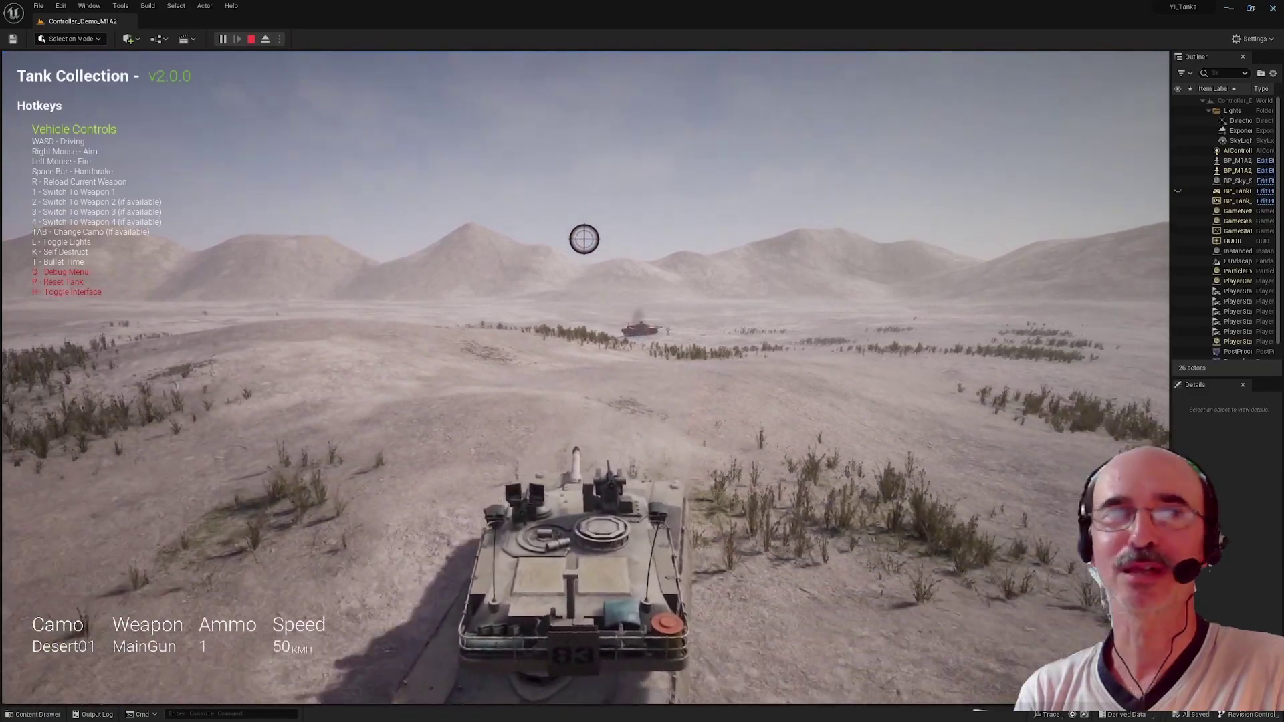
pyautogui.press('d')
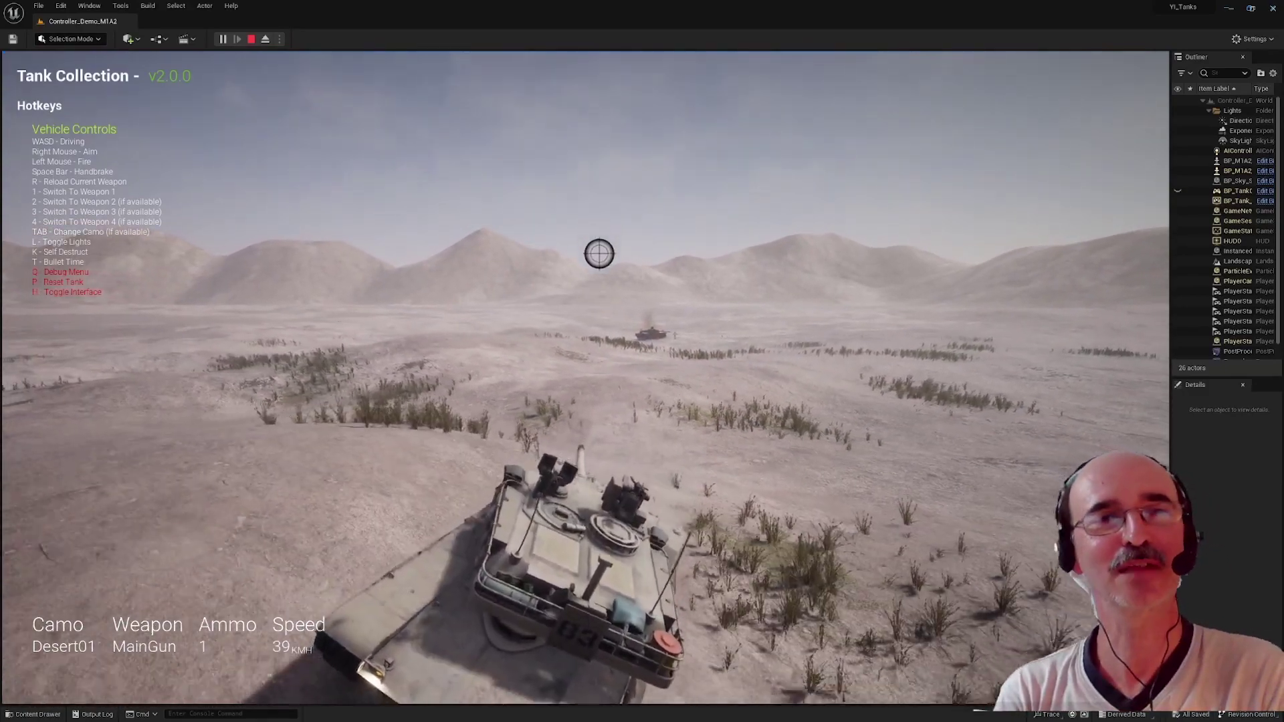